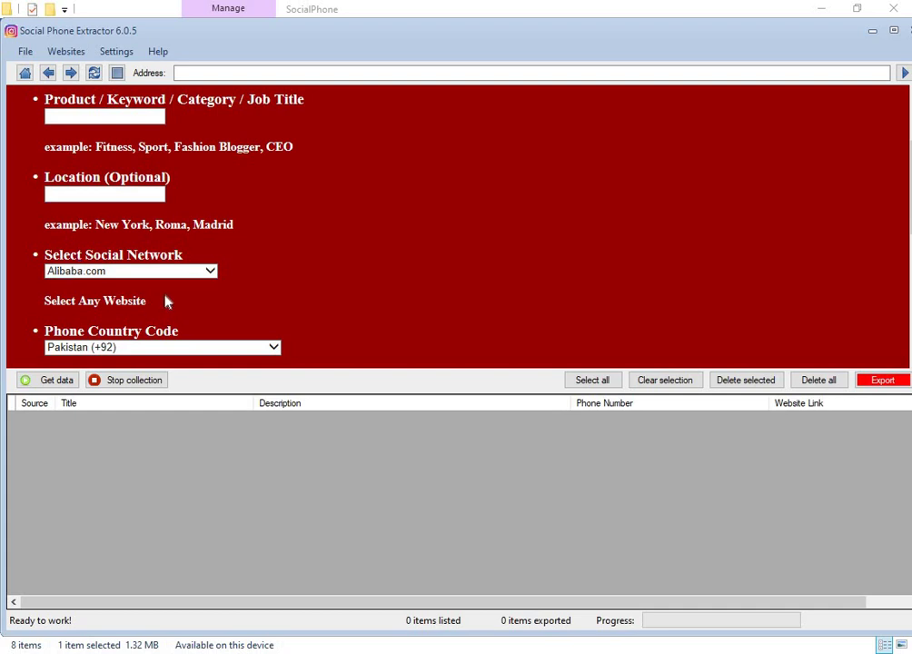
- Look through the websites offered in the social network selection, from Alibaba.com to All The Web
{"action": "left_click", "coordinate": [211, 270]}
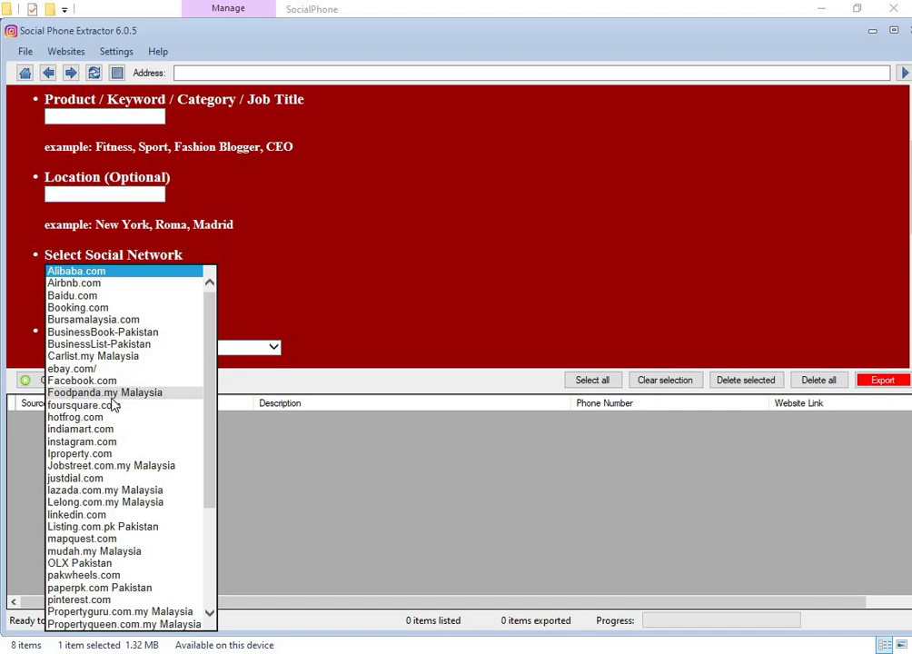
{"action": "scroll", "coordinate": [114, 406], "scroll_direction": "down", "scroll_amount": 2}
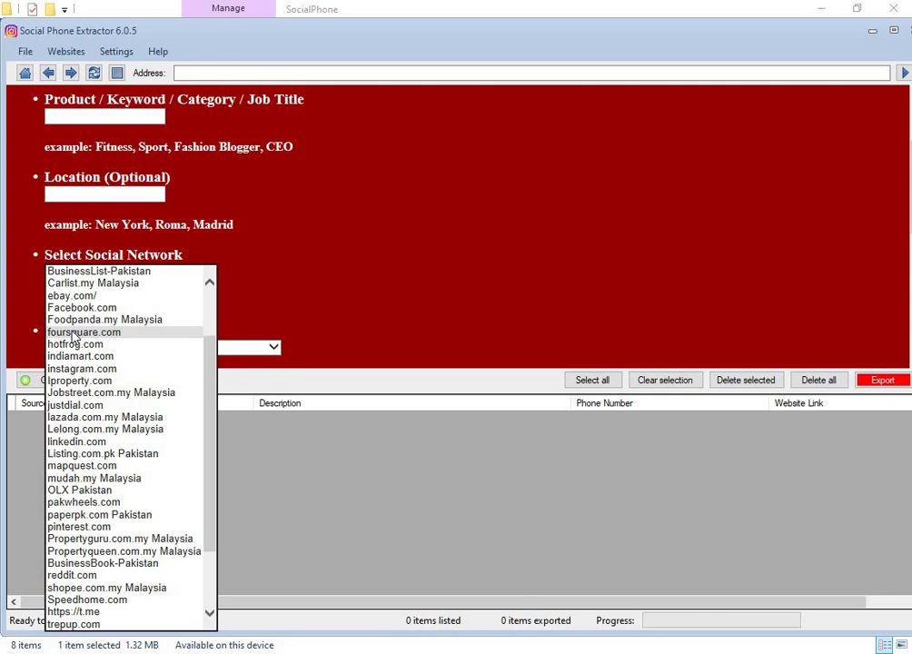
{"action": "scroll", "coordinate": [86, 436], "scroll_direction": "down", "scroll_amount": 1}
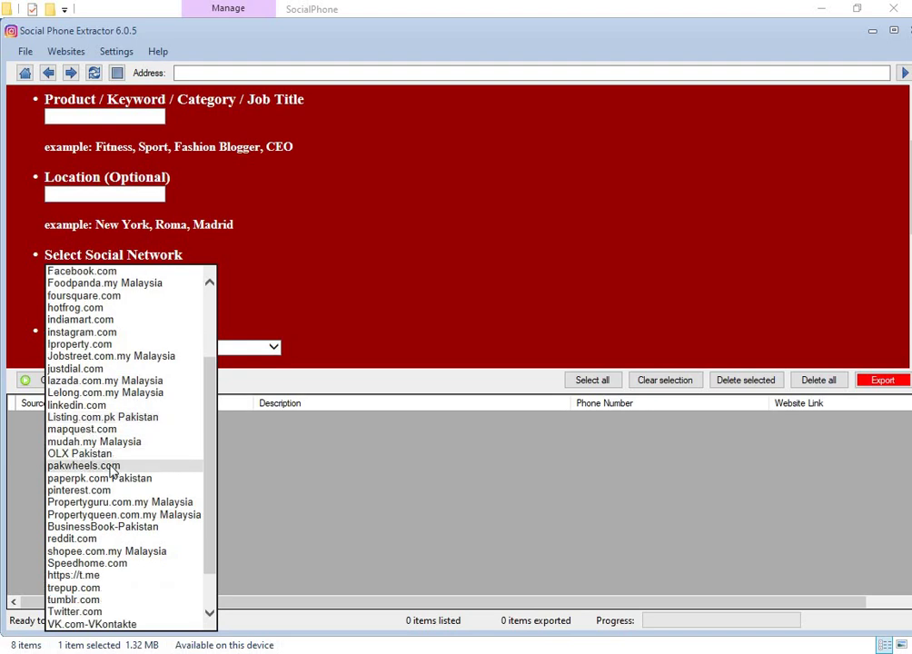
{"action": "scroll", "coordinate": [112, 470], "scroll_direction": "down", "scroll_amount": 2}
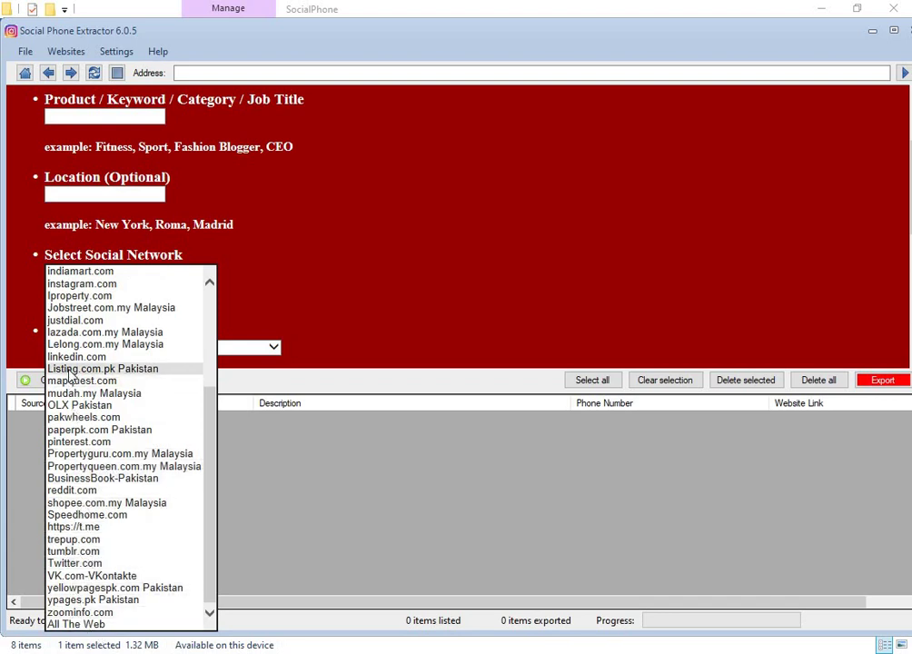
{"action": "scroll", "coordinate": [70, 371], "scroll_direction": "up", "scroll_amount": 4}
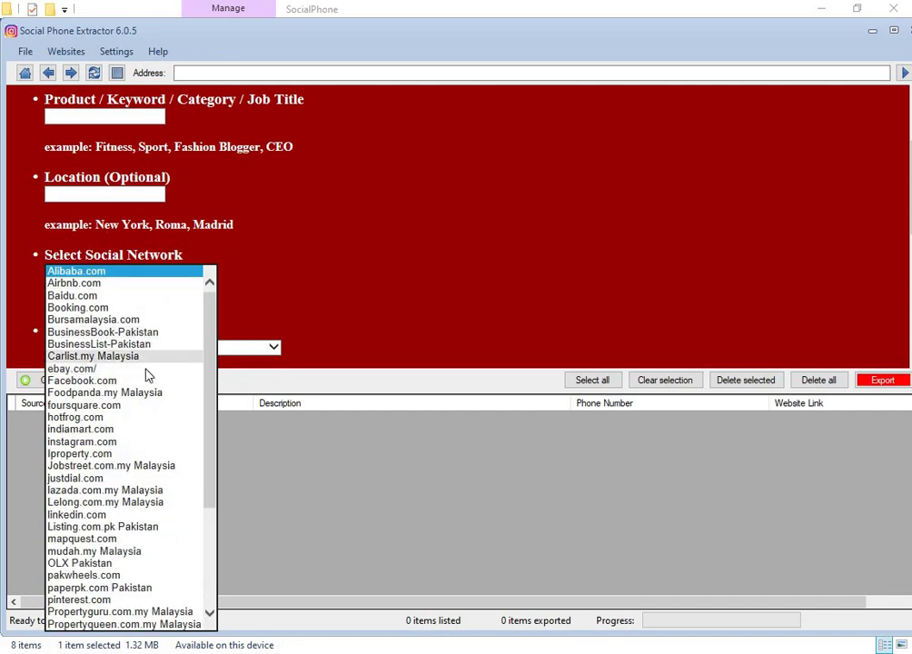
{"action": "left_click", "coordinate": [358, 312]}
{"action": "scroll", "coordinate": [358, 314], "scroll_direction": "up", "scroll_amount": 1}
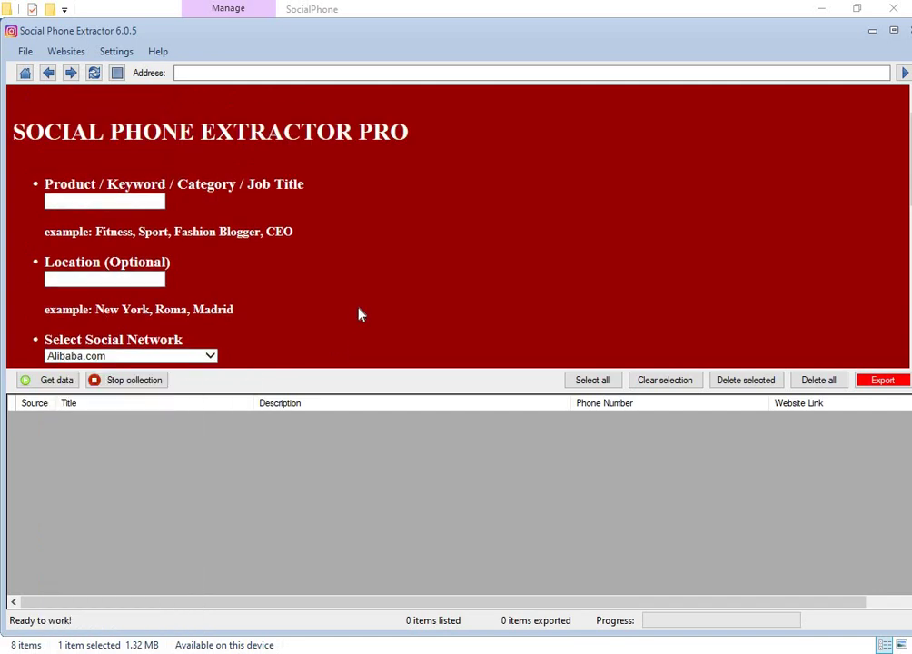
- In the settings, add the Source, Title, Description and Website Url columns to the results table
{"action": "left_click", "coordinate": [106, 55]}
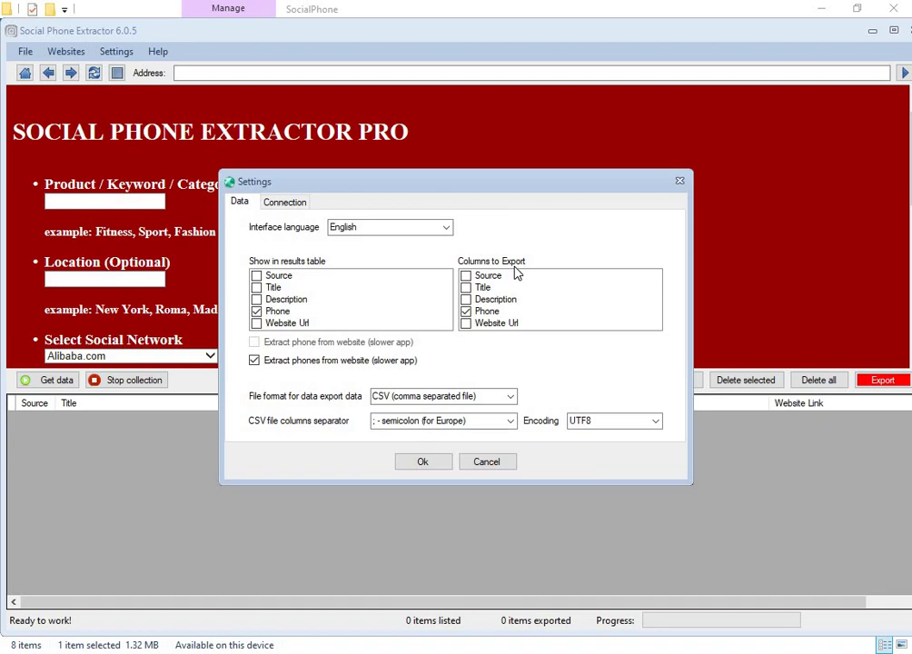
{"action": "left_click", "coordinate": [257, 276]}
{"action": "left_click", "coordinate": [257, 287]}
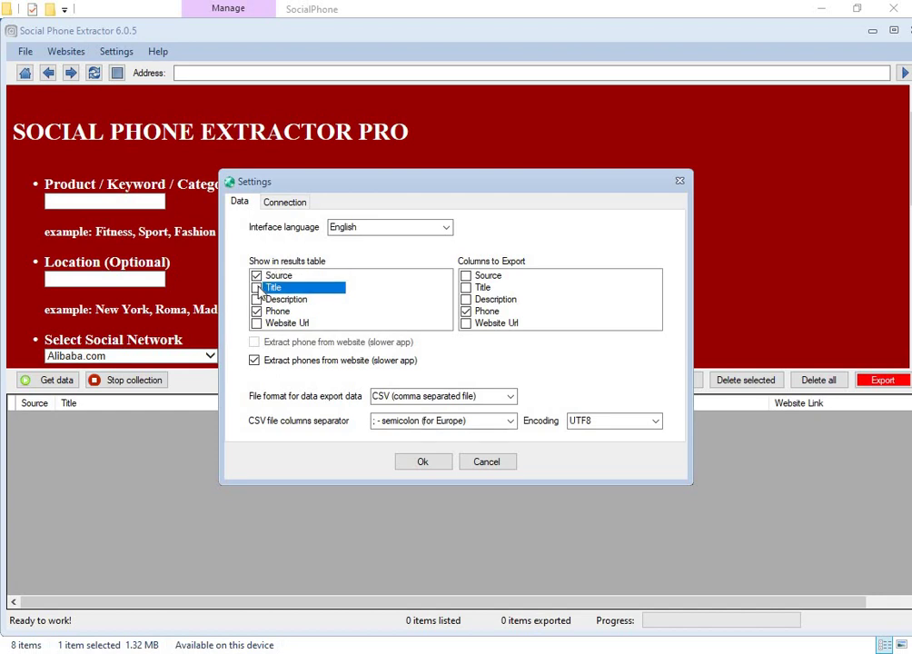
{"action": "left_click", "coordinate": [257, 299]}
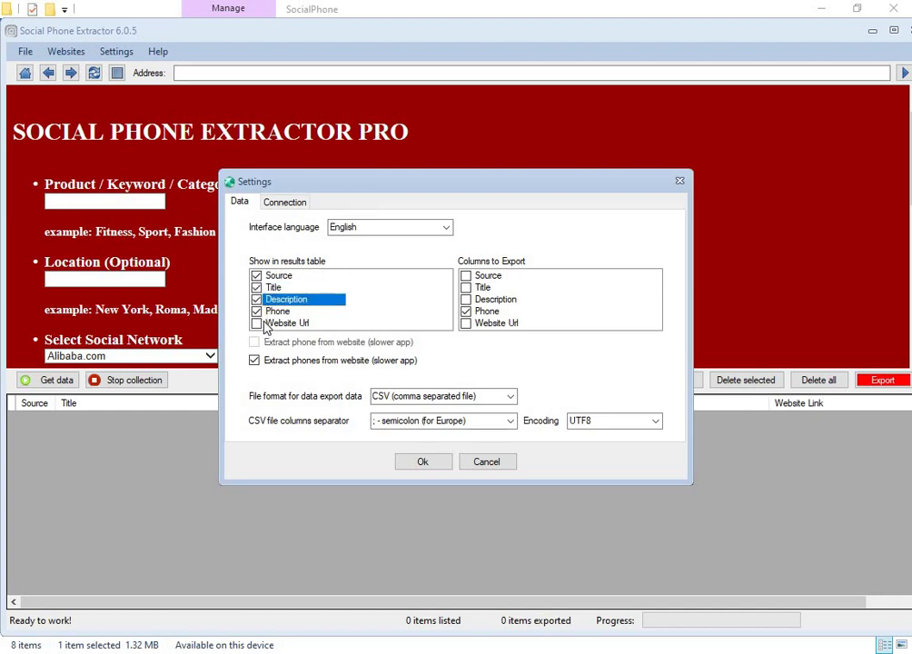
{"action": "left_click", "coordinate": [258, 324]}
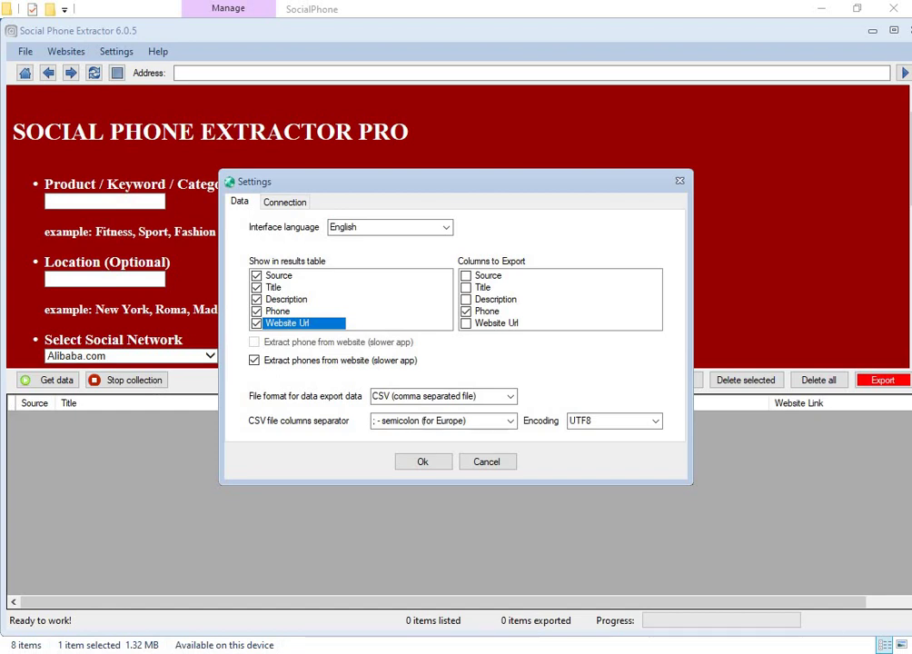
- Set the file format for exported data to Microsoft Excel File and save the settings
{"action": "left_click", "coordinate": [465, 311]}
{"action": "left_click", "coordinate": [465, 311]}
{"action": "left_click", "coordinate": [511, 397]}
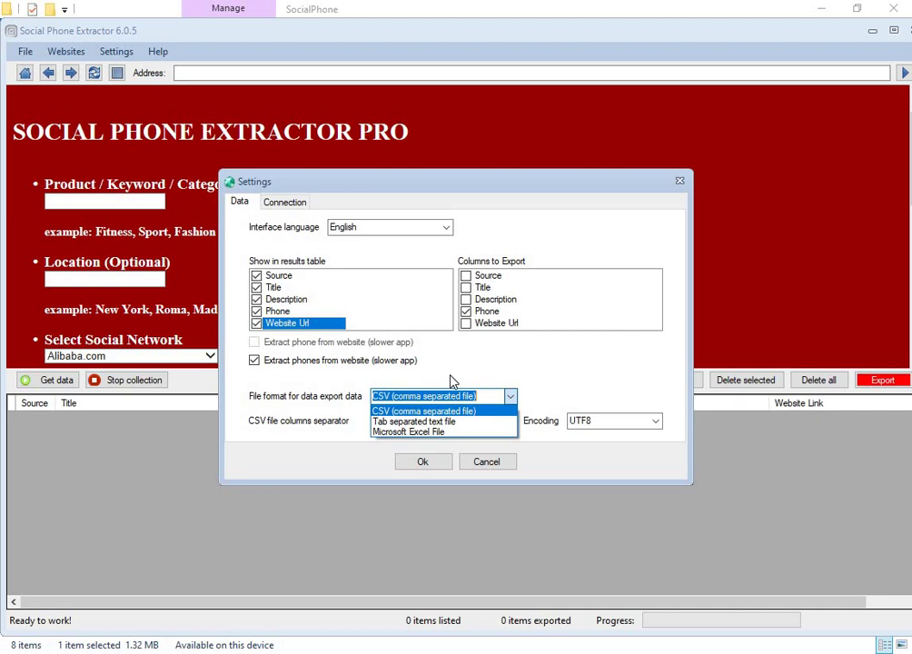
{"action": "left_click", "coordinate": [412, 434]}
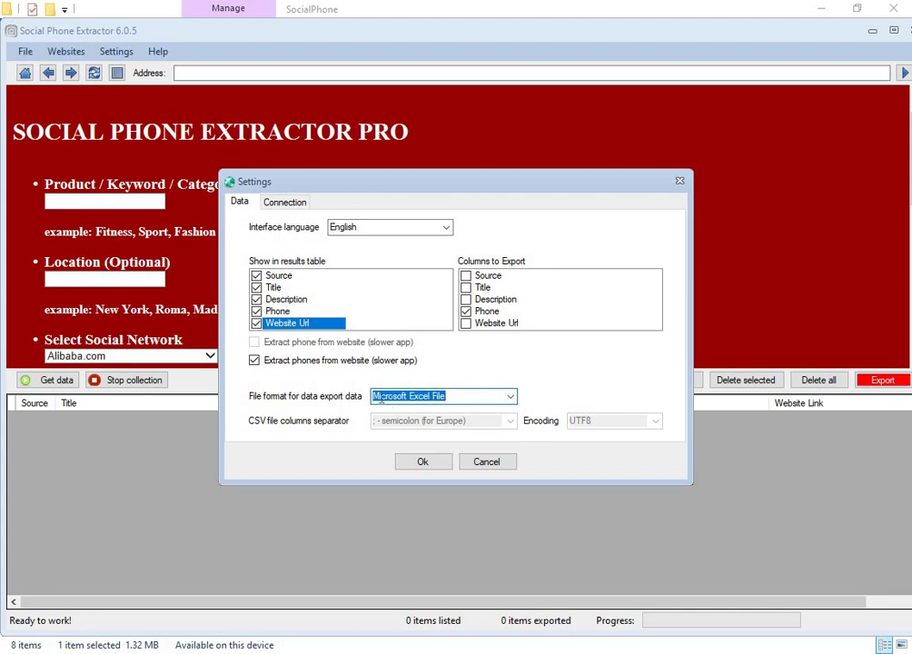
{"action": "left_click", "coordinate": [432, 464]}
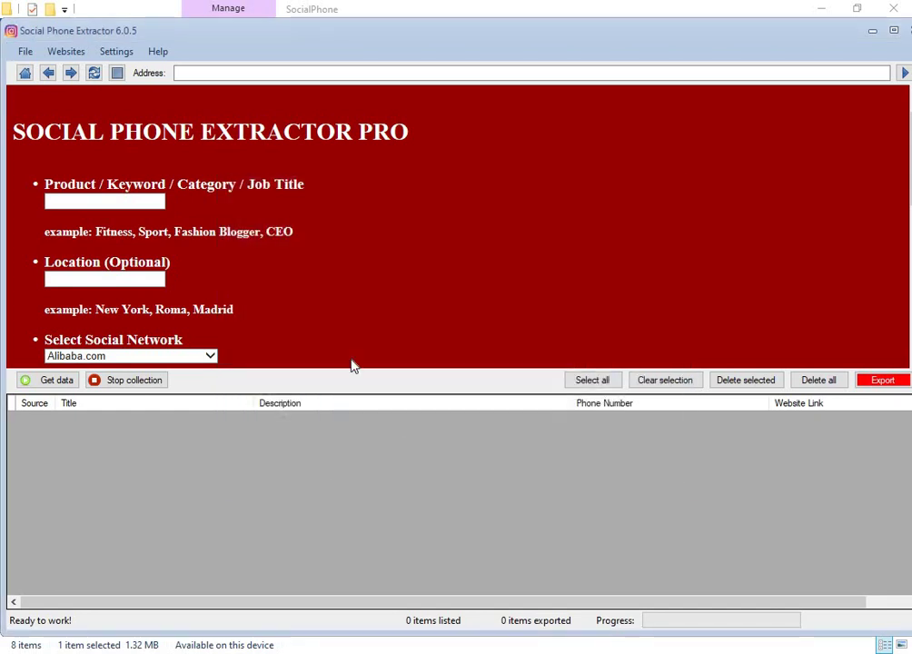
- Enter "Business man" as the product, keyword, category or job title to search for
{"action": "scroll", "coordinate": [300, 204], "scroll_direction": "down", "scroll_amount": 5}
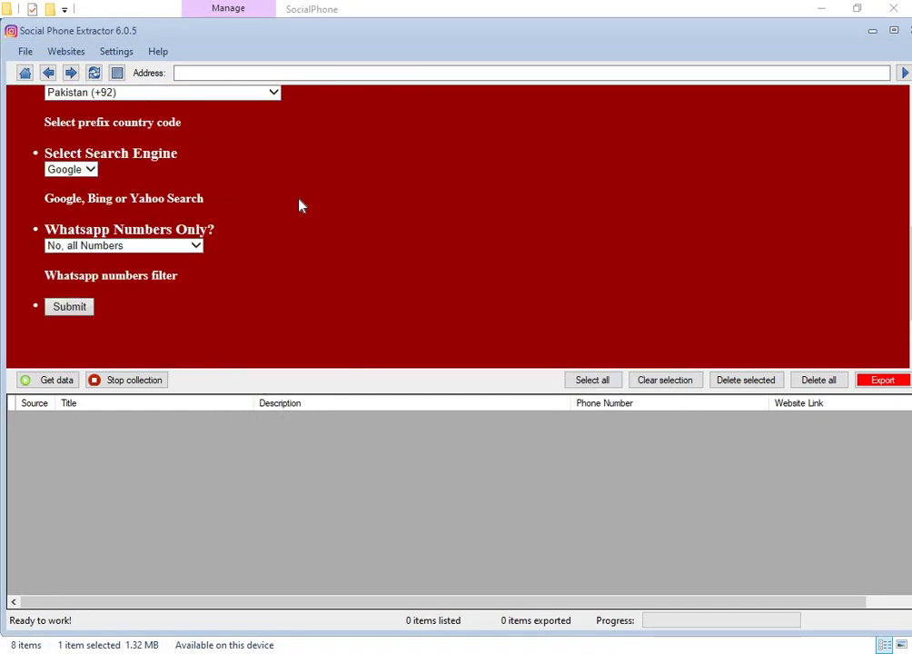
{"action": "scroll", "coordinate": [299, 205], "scroll_direction": "up", "scroll_amount": 6}
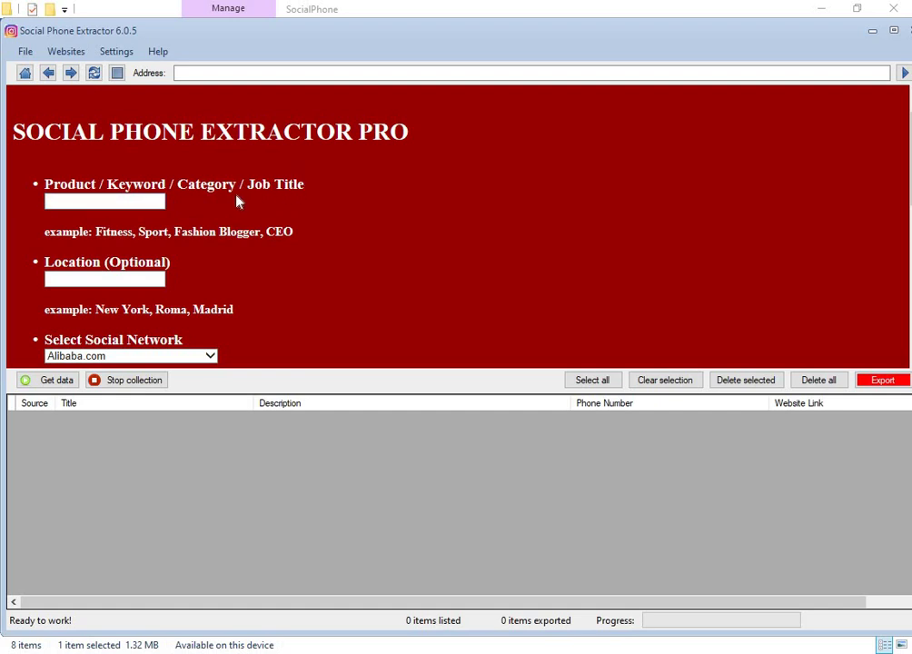
{"action": "left_click", "coordinate": [98, 201]}
{"action": "type", "text": "Business m"}
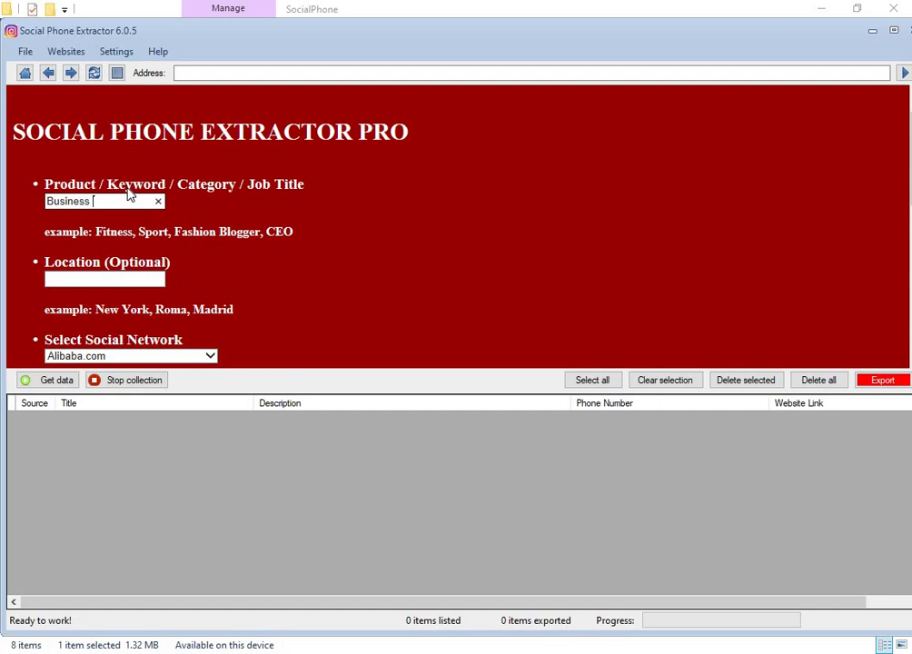
{"action": "type", "text": "an"}
{"action": "left_click_drag", "start_coordinate": [122, 201], "coordinate": [52, 201]}
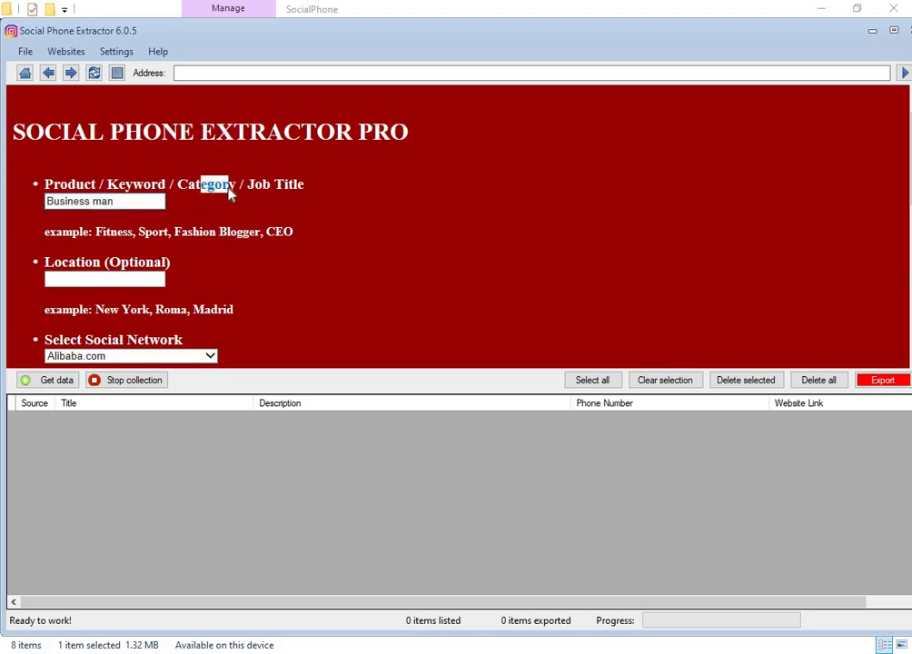
{"action": "left_click_drag", "start_coordinate": [268, 196], "coordinate": [305, 195]}
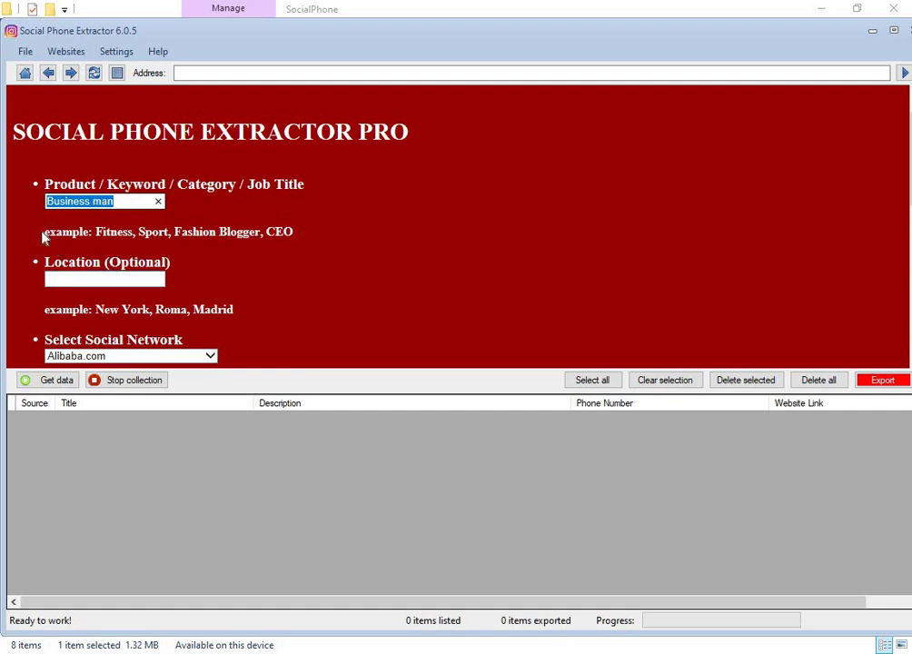
{"action": "left_click_drag", "start_coordinate": [50, 234], "coordinate": [321, 244]}
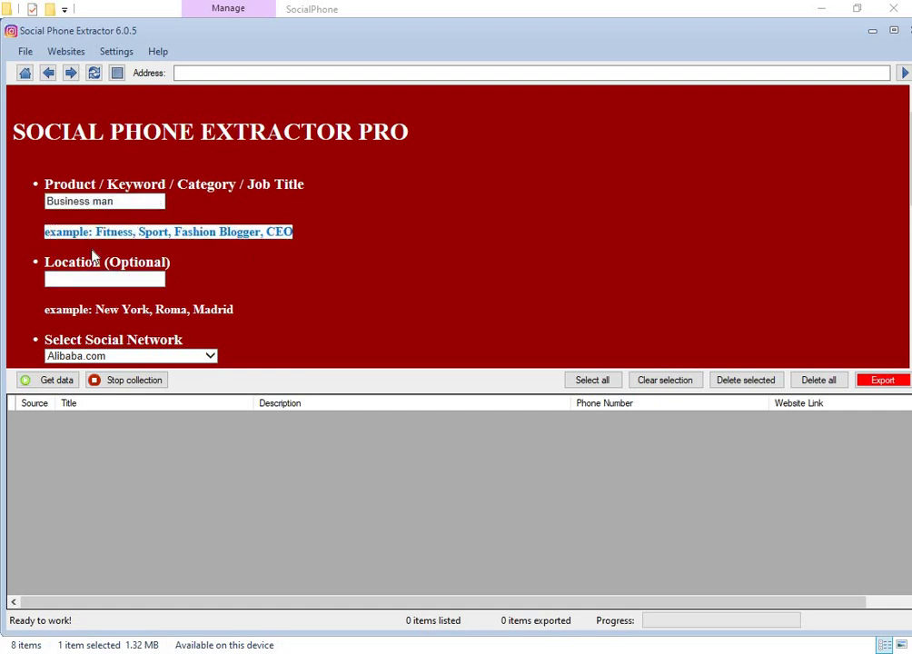
{"action": "left_click", "coordinate": [84, 184]}
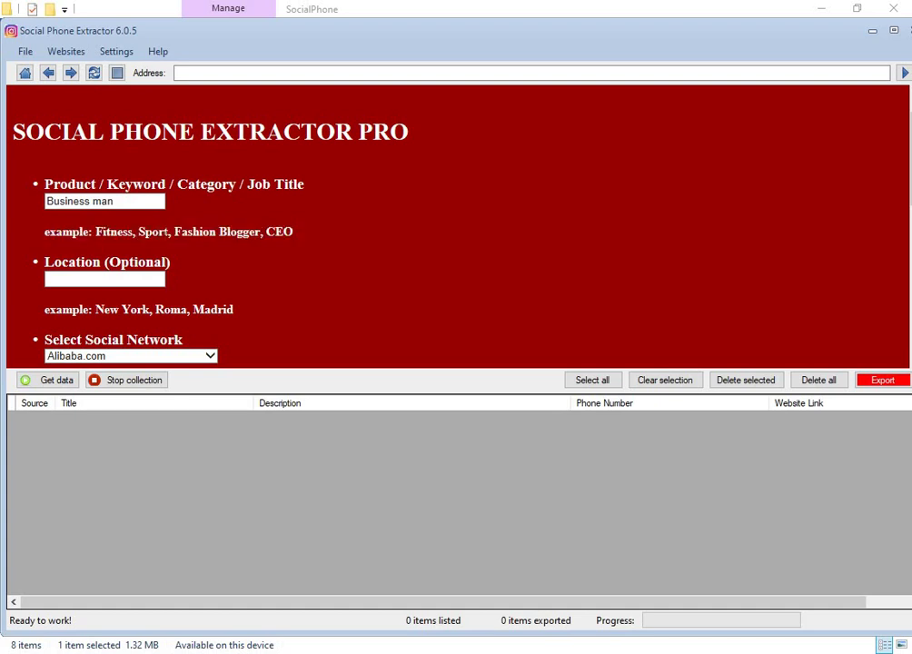
{"action": "double_click", "coordinate": [154, 232]}
{"action": "left_click_drag", "start_coordinate": [181, 232], "coordinate": [193, 232]}
- Enter UAE as the optional location for the search
{"action": "scroll", "coordinate": [175, 208], "scroll_direction": "down", "scroll_amount": 2}
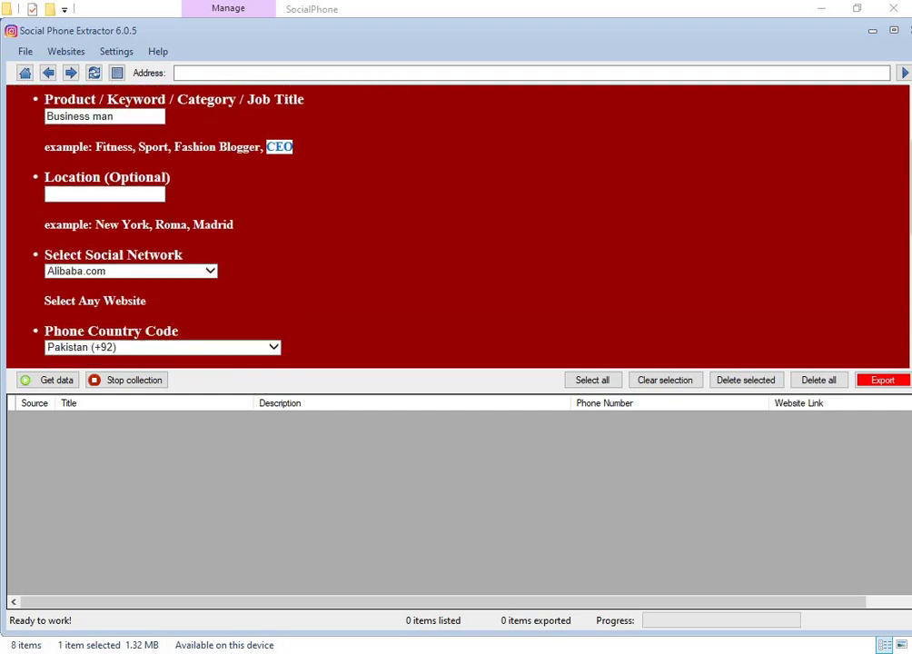
{"action": "left_click", "coordinate": [78, 193]}
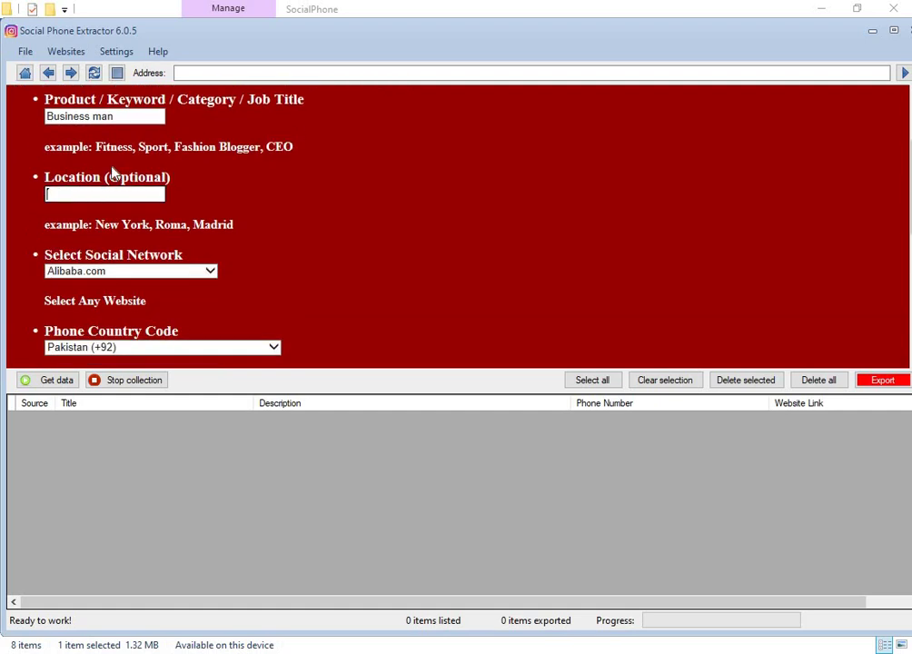
{"action": "left_click_drag", "start_coordinate": [110, 177], "coordinate": [167, 184]}
{"action": "left_click", "coordinate": [126, 192]}
{"action": "left_click_drag", "start_coordinate": [102, 242], "coordinate": [232, 250]}
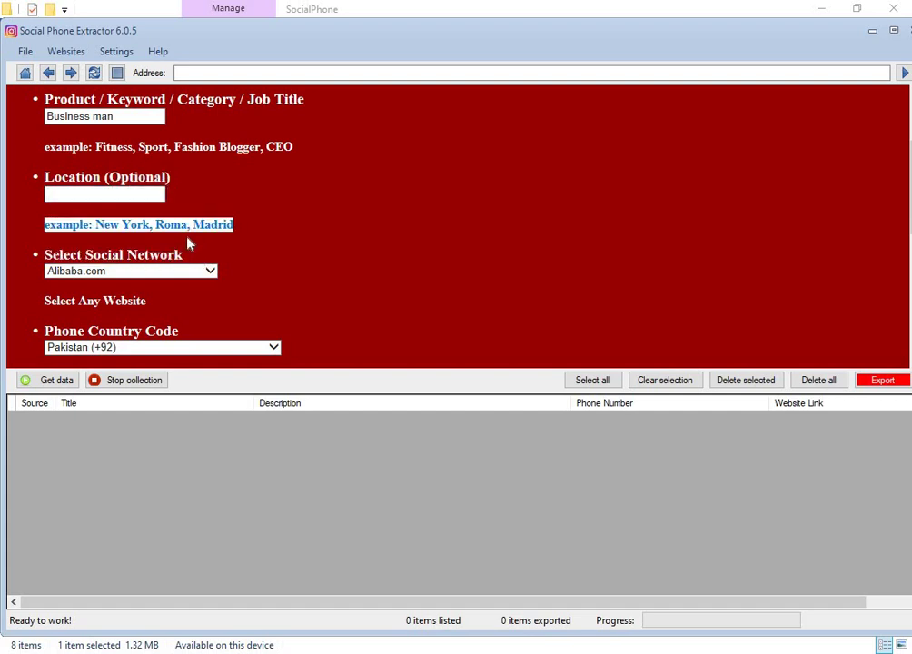
{"action": "left_click", "coordinate": [126, 194]}
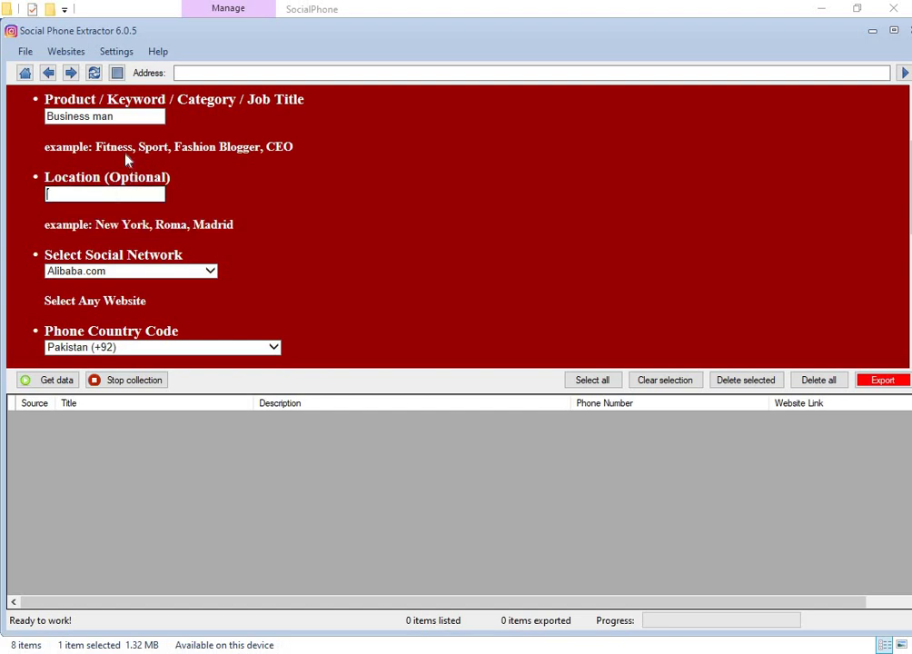
{"action": "type", "text": "P"}
{"action": "key", "text": "BackSpace"}
{"action": "type", "text": "U"}
{"action": "type", "text": "ni"}
{"action": "key", "text": "BackSpace"}
{"action": "key", "text": "BackSpace"}
{"action": "type", "text": "AE"}
- Choose All The Web as the social network and United Arab Emirates (+971) as the phone country code
{"action": "left_click", "coordinate": [182, 277]}
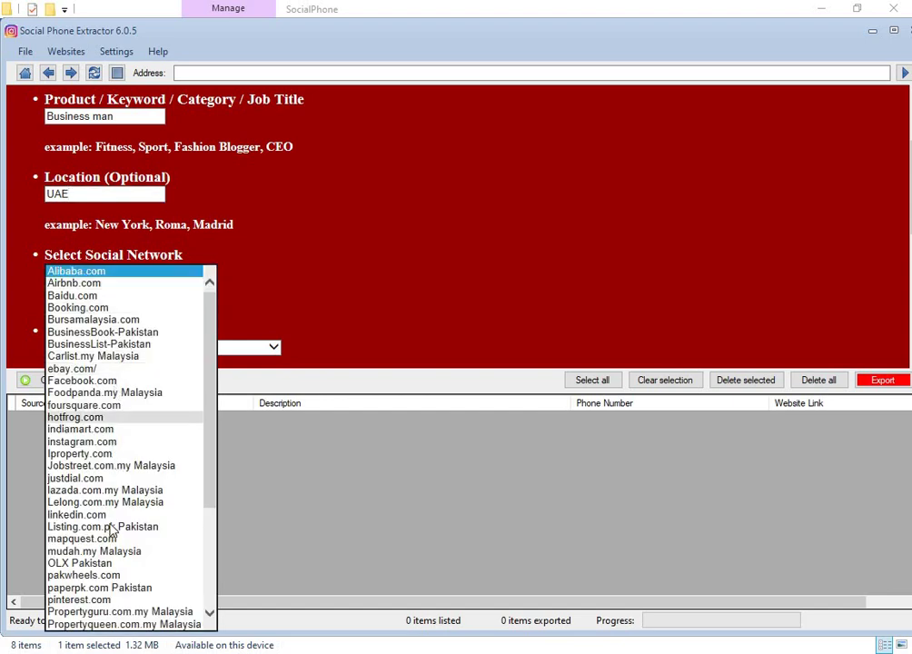
{"action": "scroll", "coordinate": [117, 454], "scroll_direction": "down", "scroll_amount": 5}
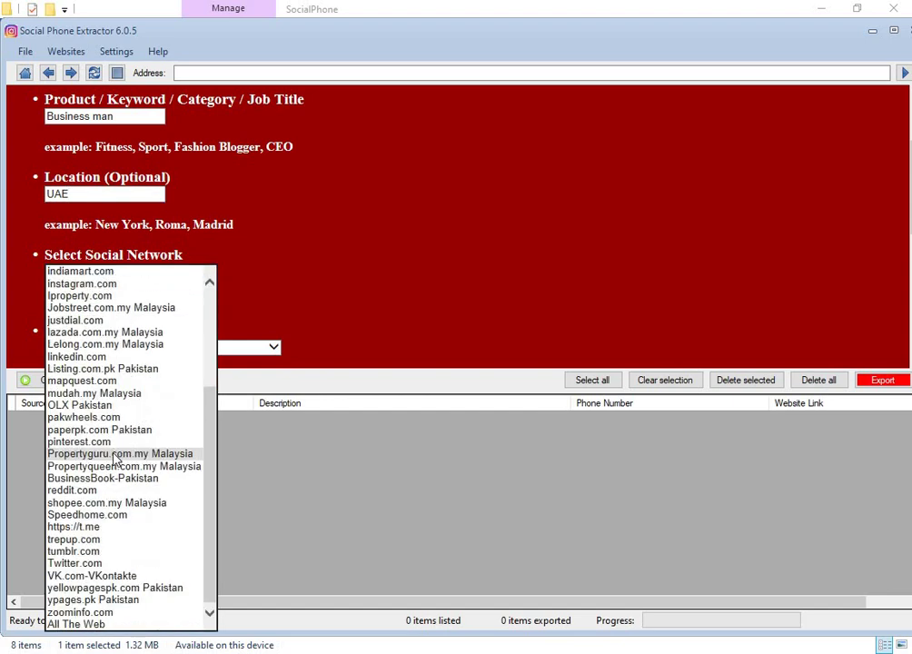
{"action": "left_click", "coordinate": [77, 624]}
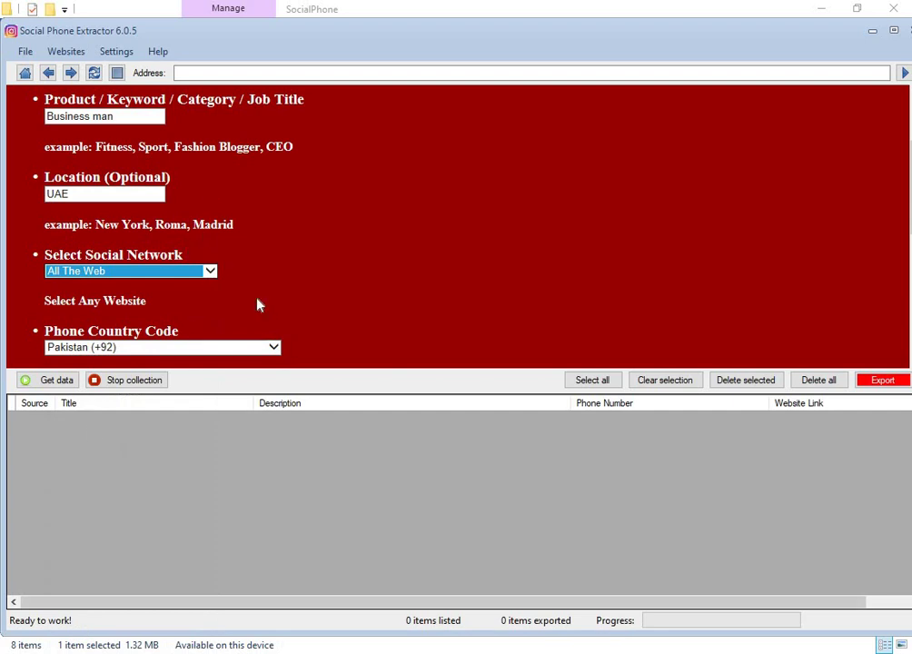
{"action": "scroll", "coordinate": [253, 282], "scroll_direction": "down", "scroll_amount": 3}
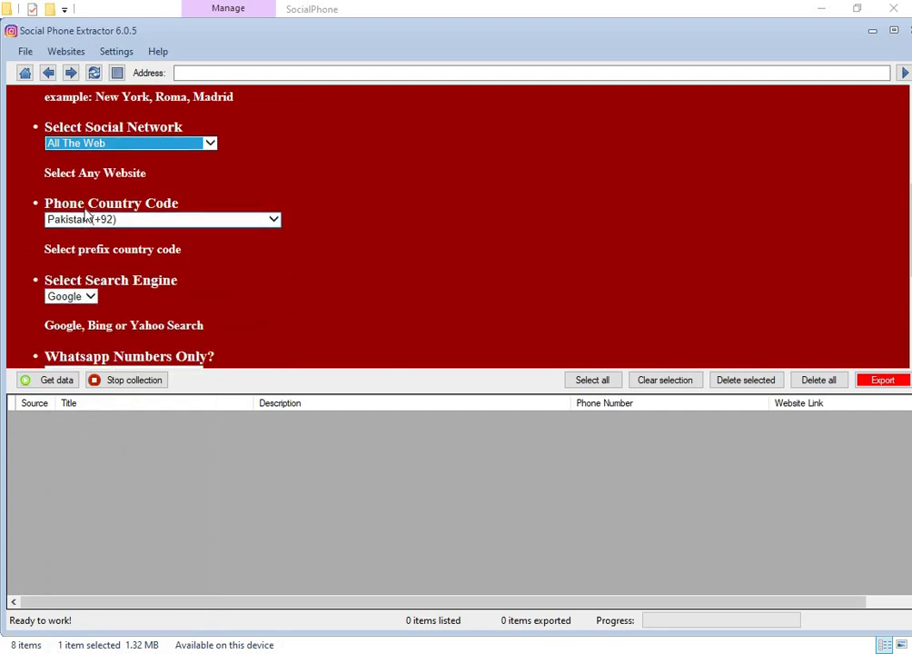
{"action": "left_click", "coordinate": [275, 221]}
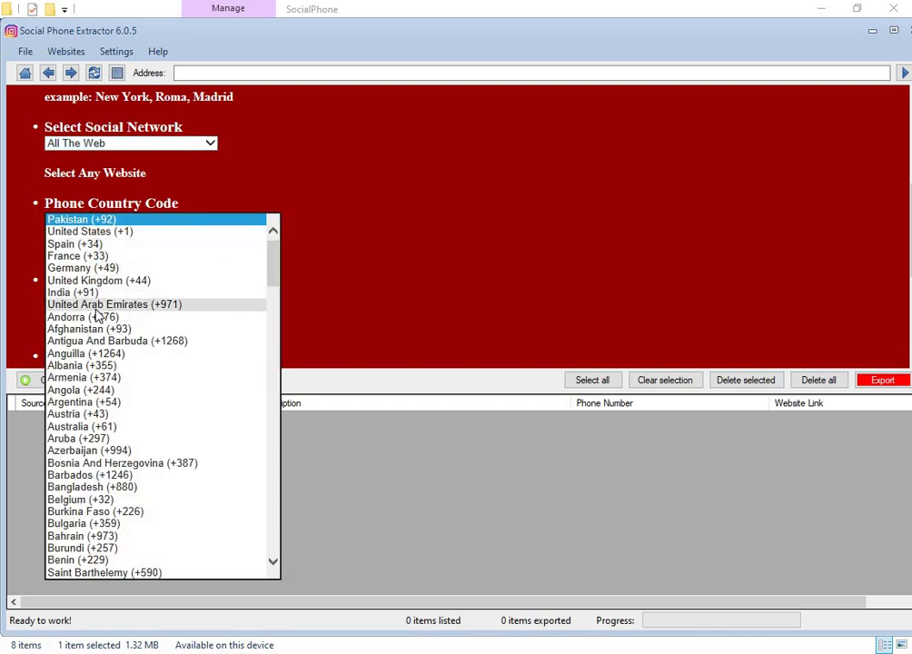
{"action": "left_click", "coordinate": [185, 314]}
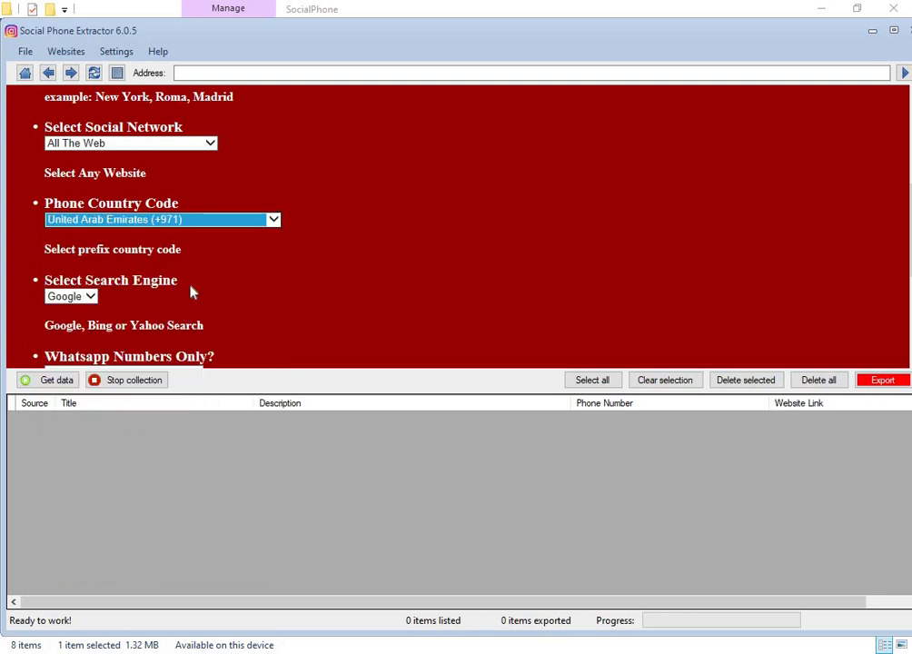
- Choose Google as the search engine for the phone number search
{"action": "scroll", "coordinate": [193, 270], "scroll_direction": "down", "scroll_amount": 1}
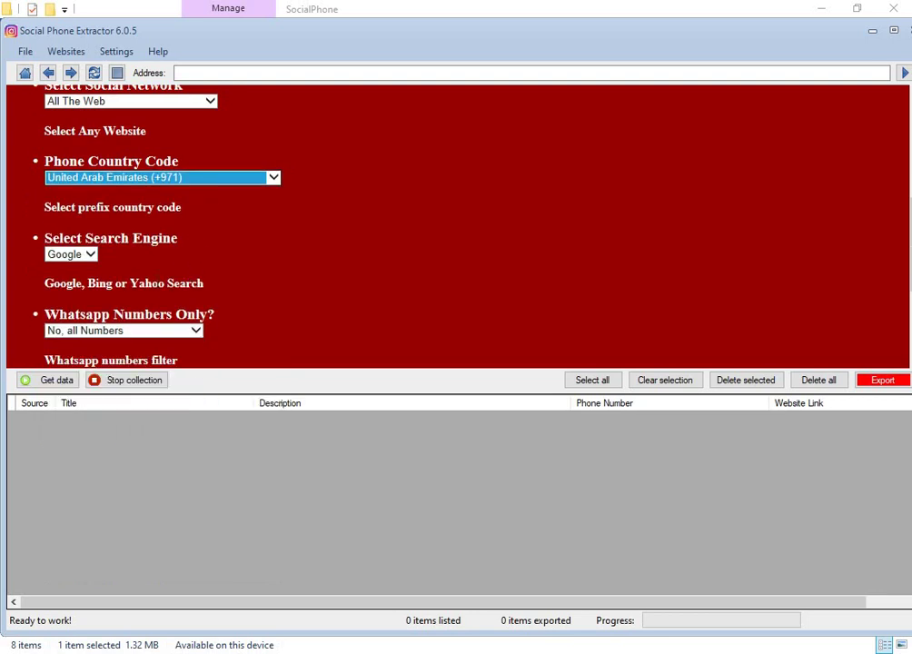
{"action": "left_click", "coordinate": [91, 258]}
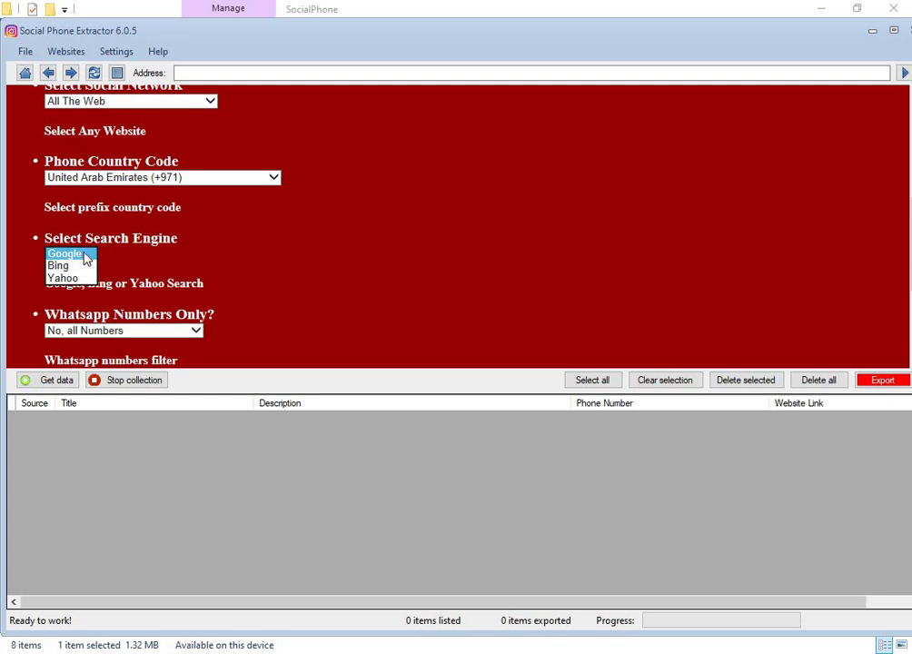
{"action": "left_click", "coordinate": [84, 259]}
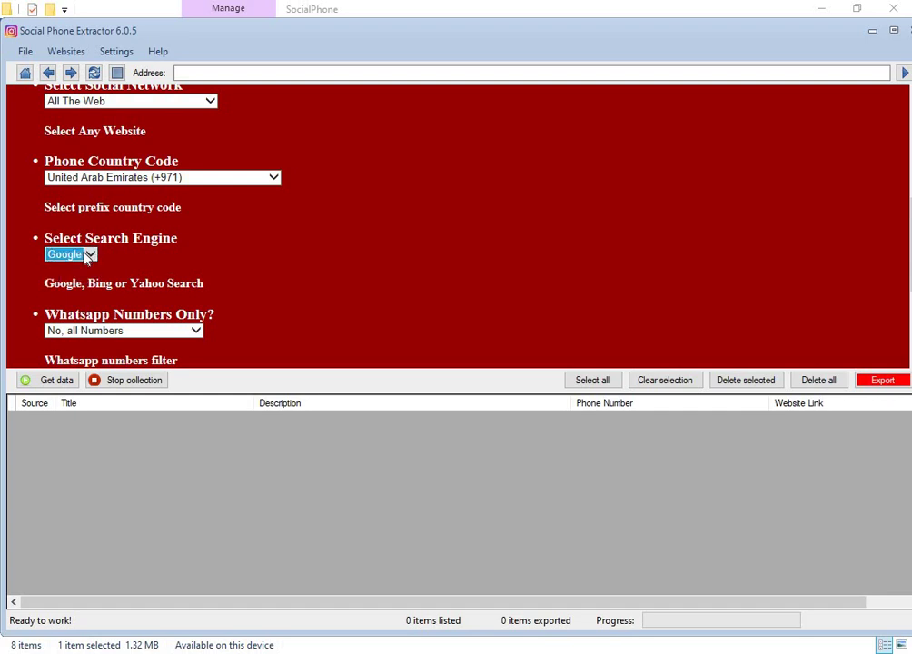
- Set the Whatsapp numbers filter to "No, all Numbers" and submit the search form
{"action": "scroll", "coordinate": [133, 287], "scroll_direction": "down", "scroll_amount": 3}
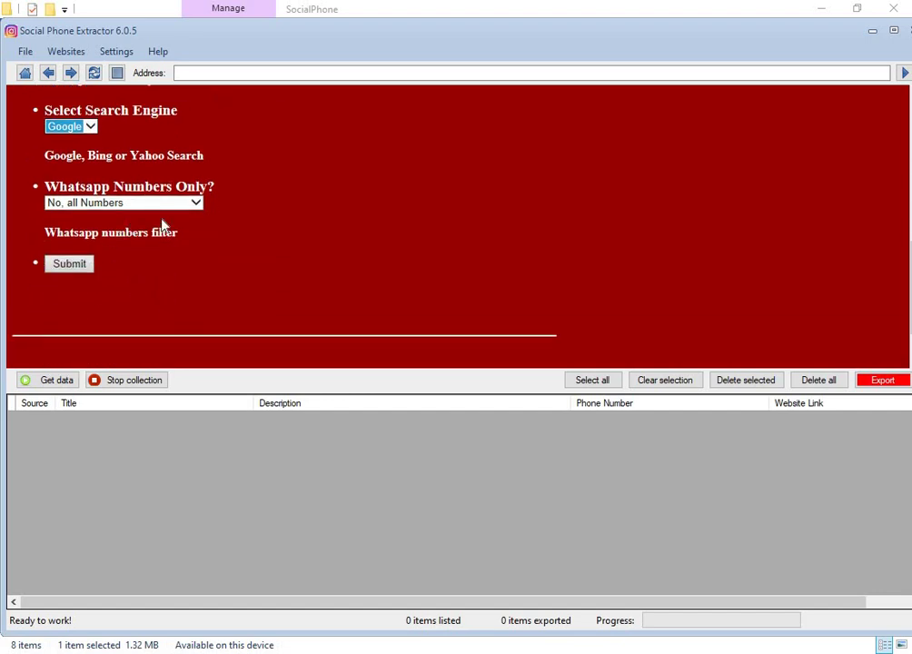
{"action": "left_click", "coordinate": [194, 207]}
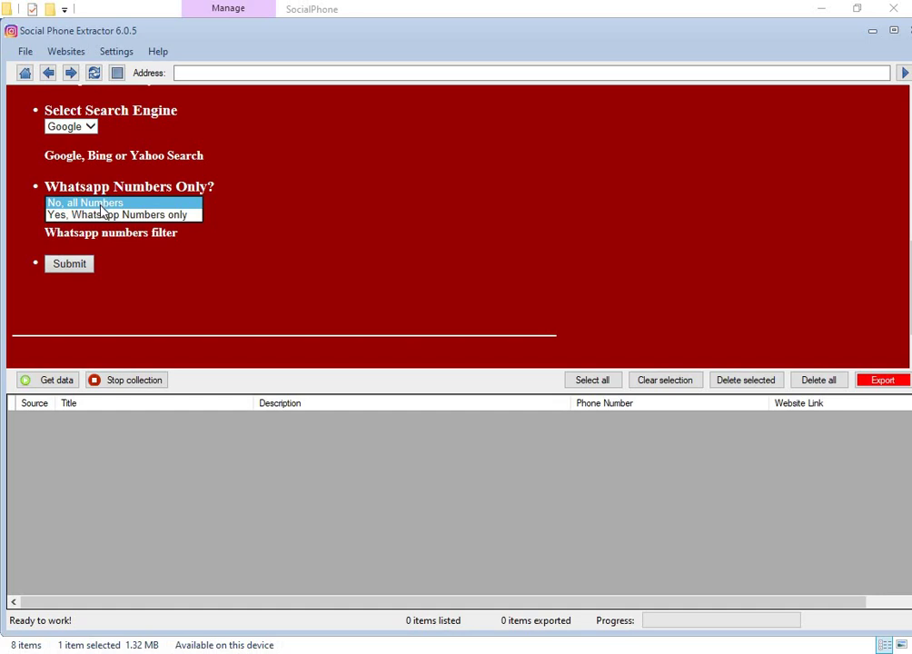
{"action": "left_click", "coordinate": [102, 205]}
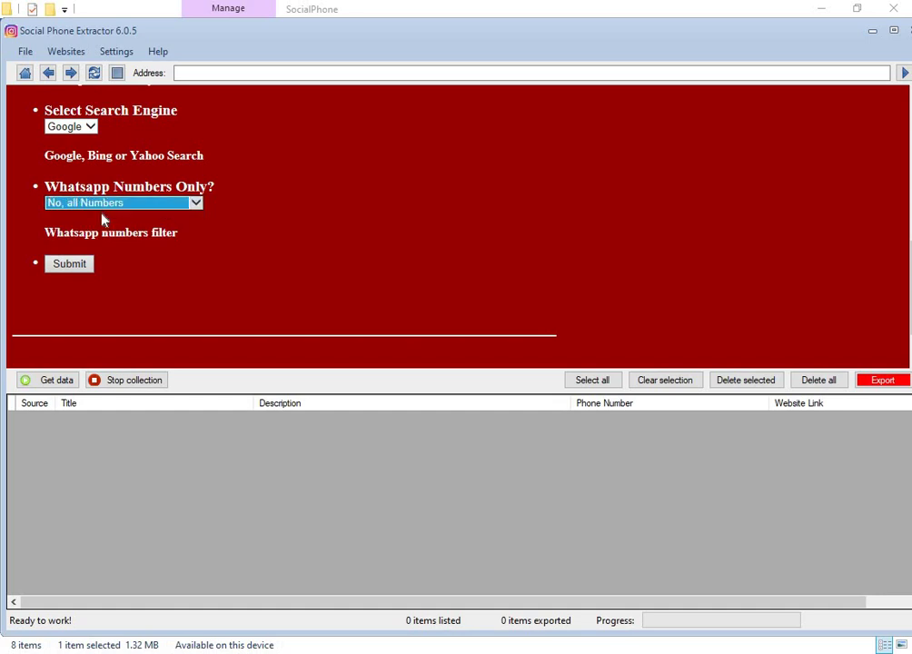
{"action": "left_click", "coordinate": [69, 264]}
- Look over the Google results for the UAE business man query and start collecting data from them
{"action": "scroll", "coordinate": [81, 277], "scroll_direction": "up", "scroll_amount": 3}
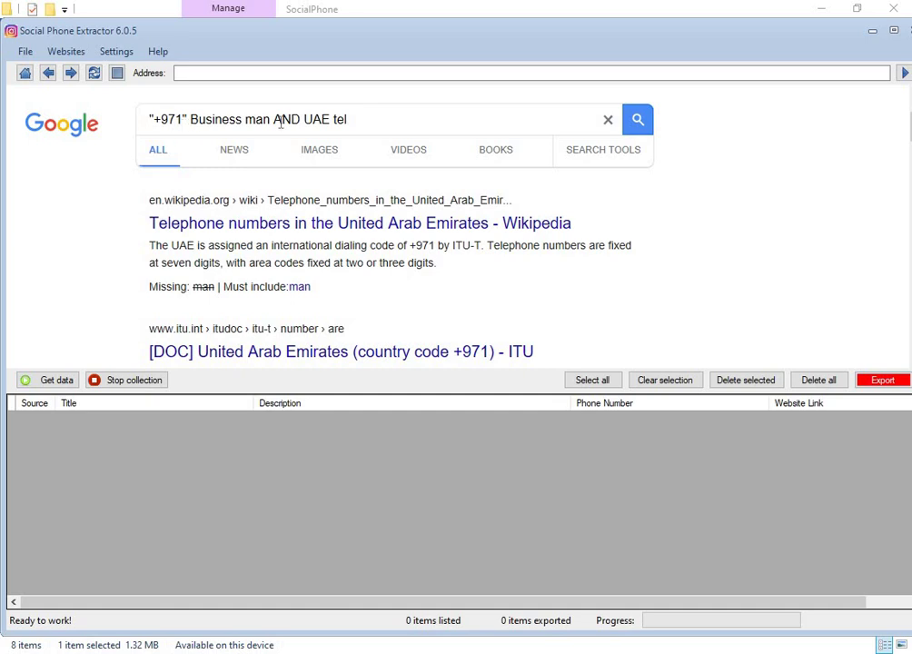
{"action": "scroll", "coordinate": [346, 195], "scroll_direction": "down", "scroll_amount": 2}
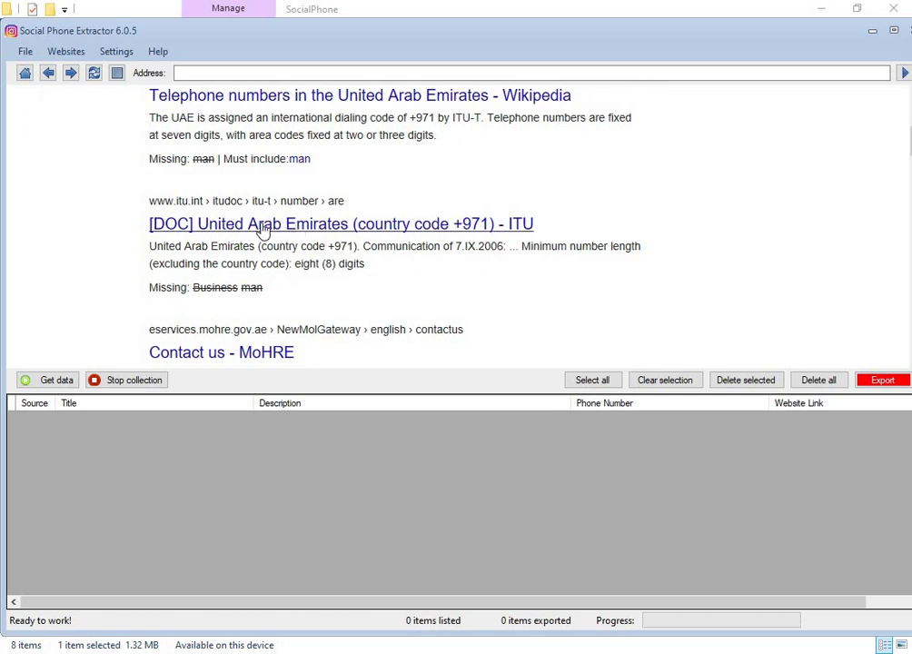
{"action": "scroll", "coordinate": [343, 234], "scroll_direction": "down", "scroll_amount": 8}
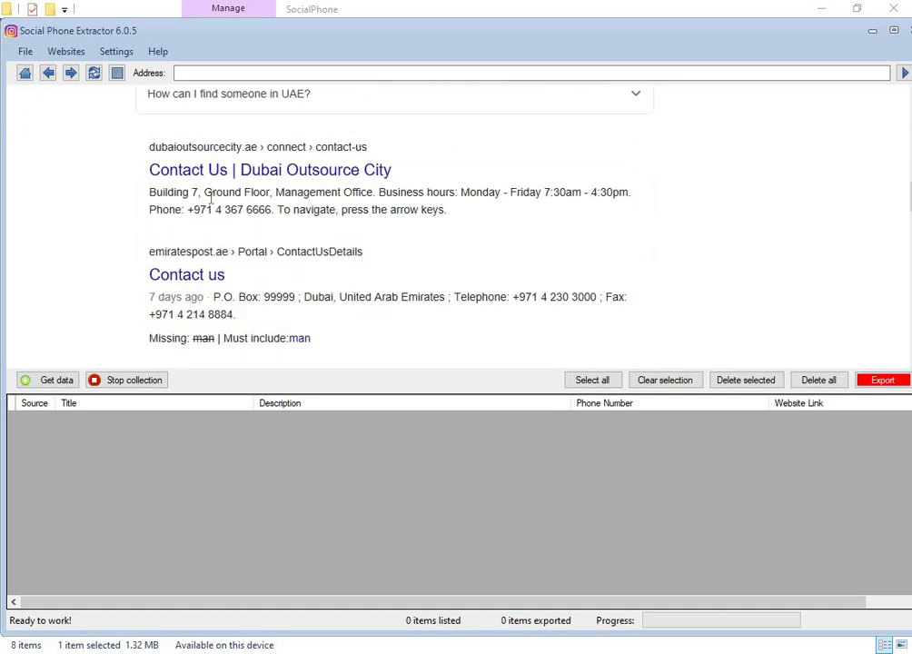
{"action": "scroll", "coordinate": [320, 187], "scroll_direction": "down", "scroll_amount": 3}
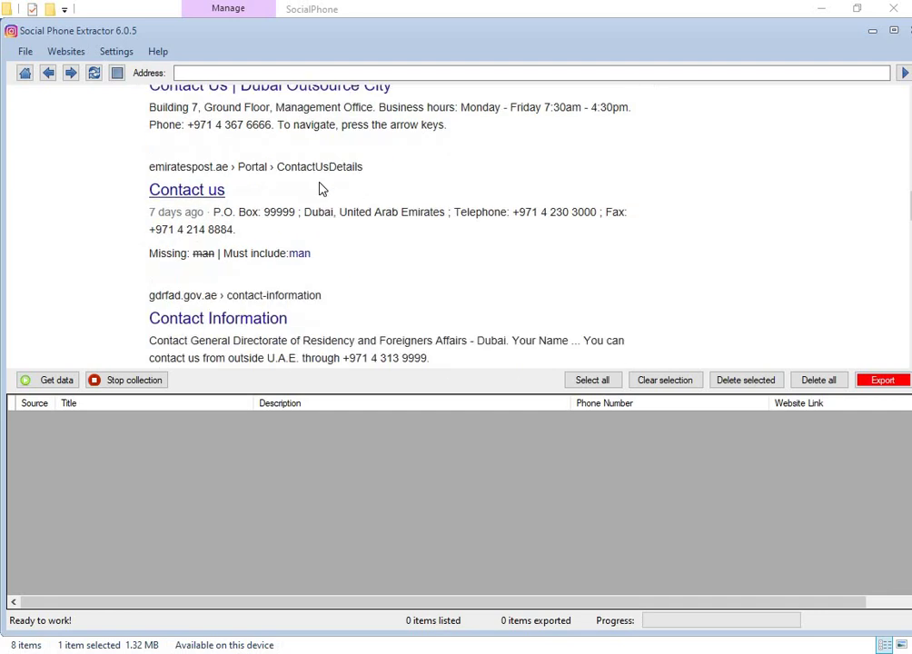
{"action": "scroll", "coordinate": [311, 186], "scroll_direction": "up", "scroll_amount": 5}
{"action": "scroll", "coordinate": [311, 186], "scroll_direction": "up", "scroll_amount": 10}
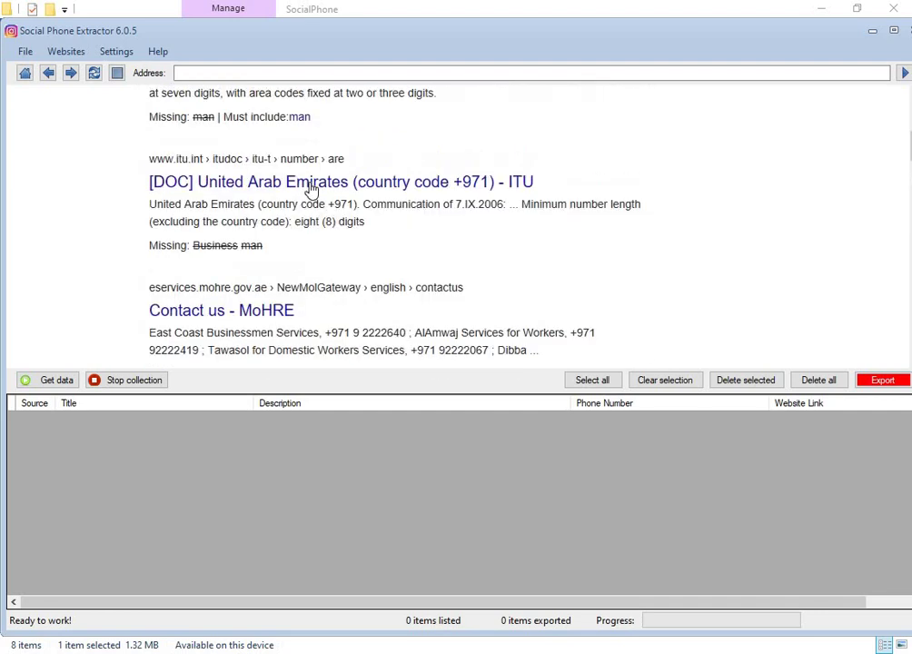
{"action": "left_click", "coordinate": [47, 385]}
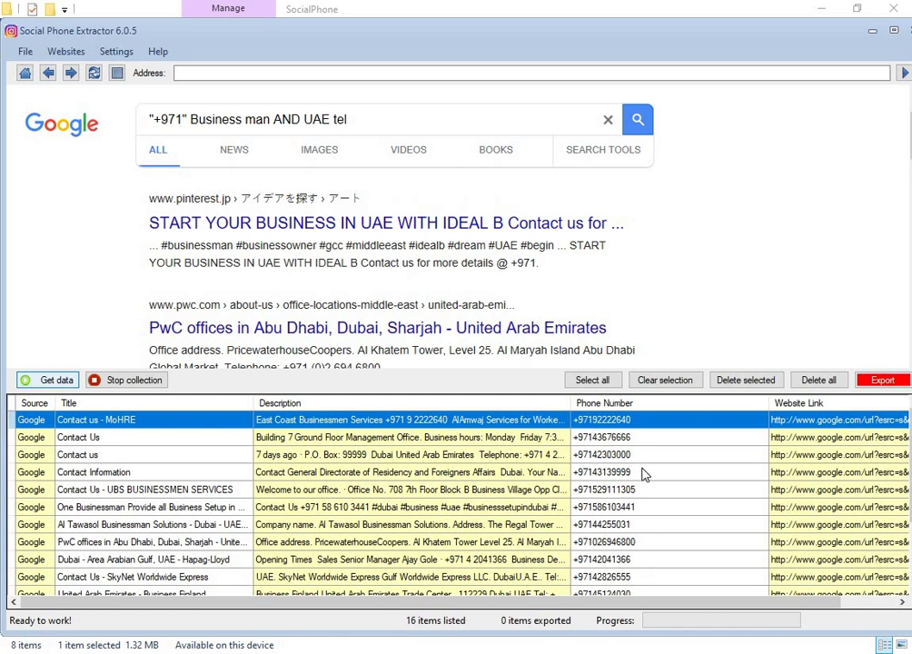
- Review the collected phone numbers, stop the data collection and dismiss the notice
{"action": "scroll", "coordinate": [642, 490], "scroll_direction": "down", "scroll_amount": 2}
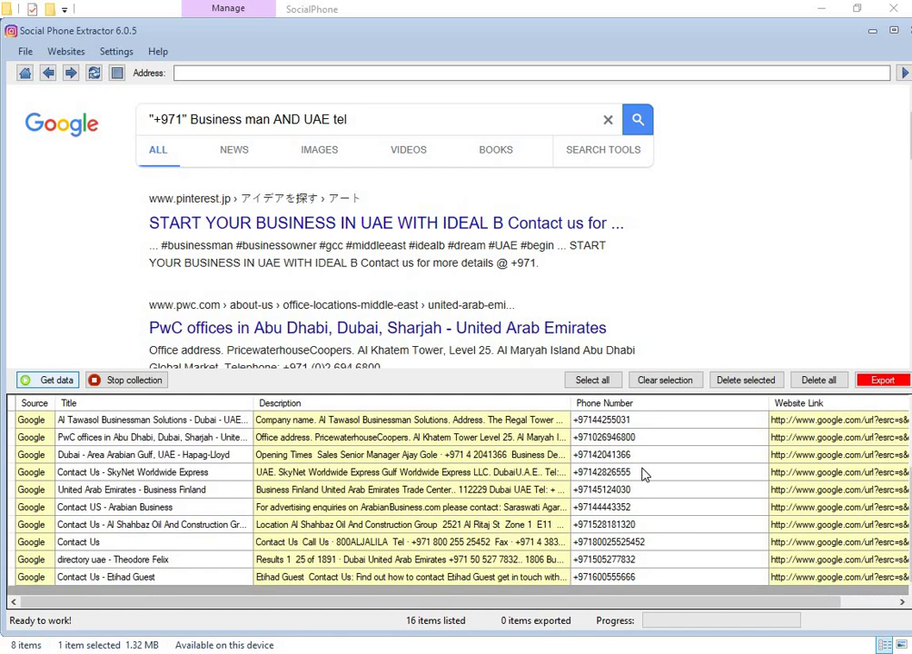
{"action": "scroll", "coordinate": [642, 474], "scroll_direction": "up", "scroll_amount": 2}
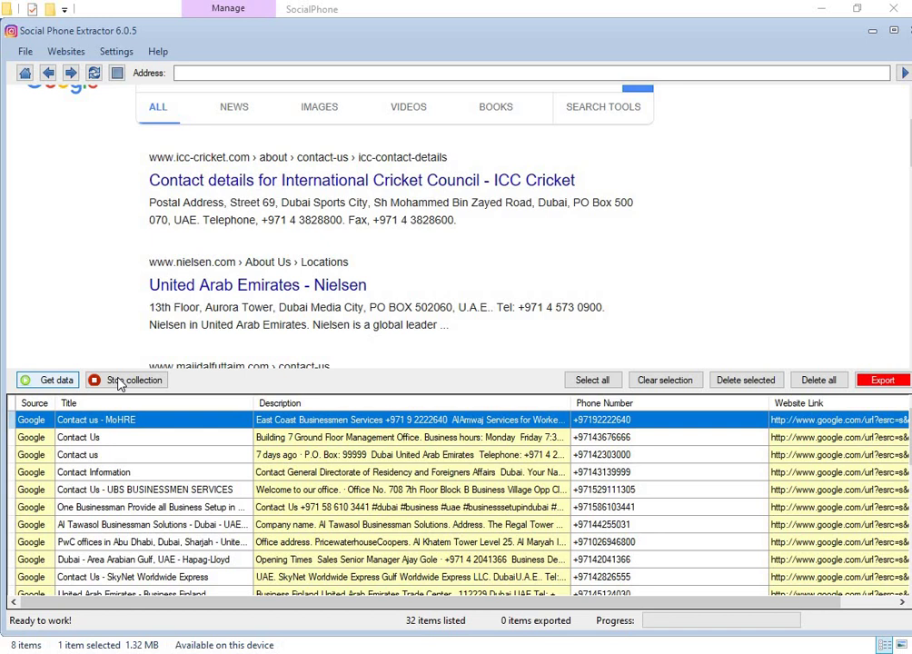
{"action": "left_click", "coordinate": [118, 381]}
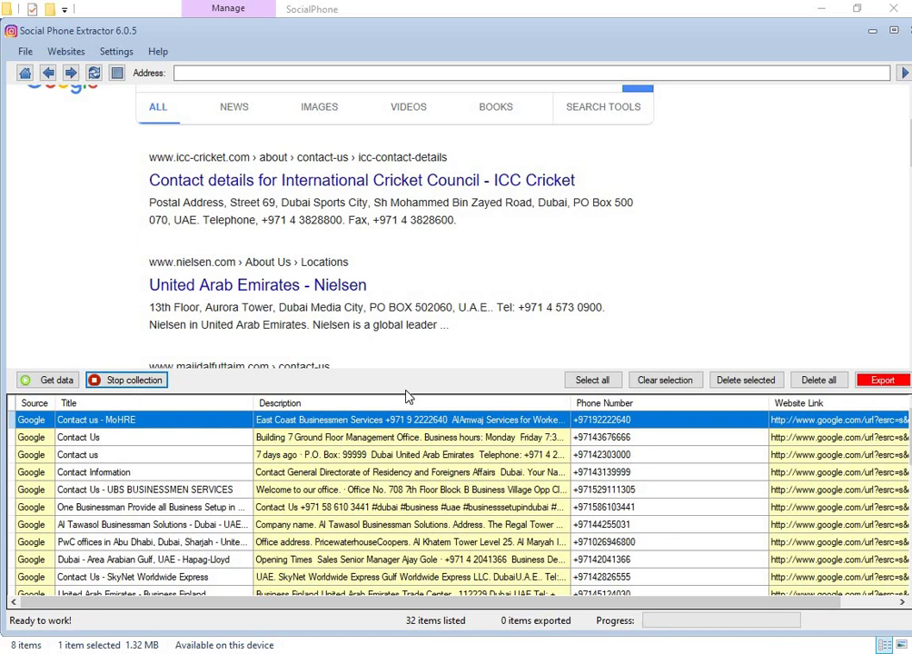
{"action": "left_click", "coordinate": [162, 386]}
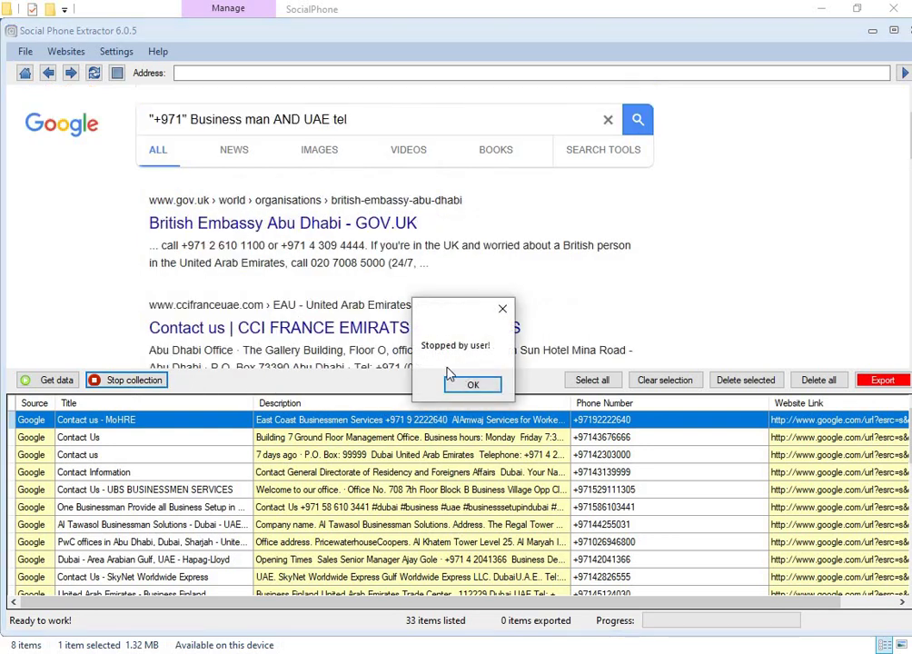
{"action": "left_click", "coordinate": [468, 385]}
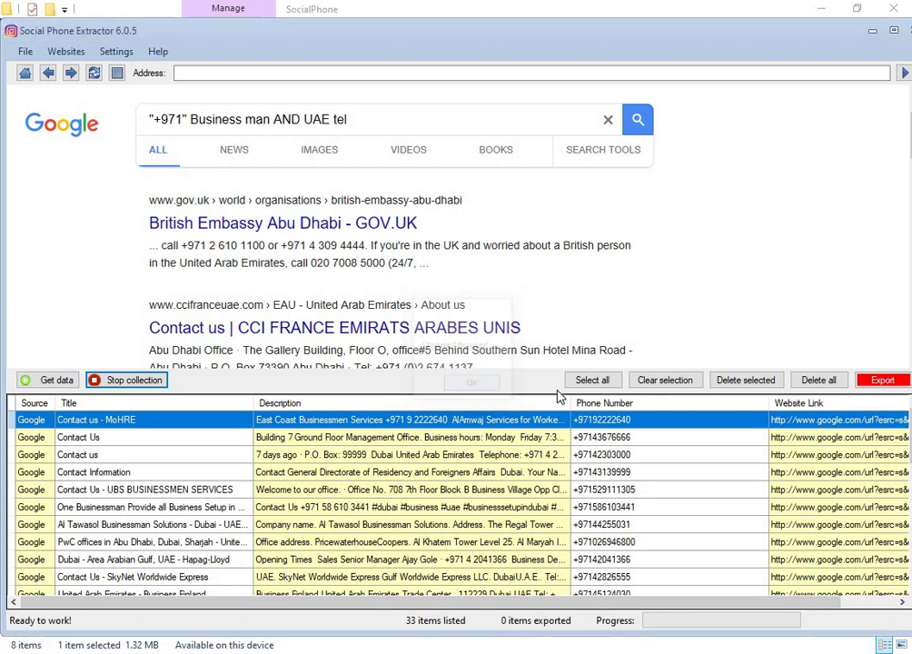
- Export all collected items to the Desktop as an Excel file named "UAE data"
{"action": "left_click", "coordinate": [592, 380]}
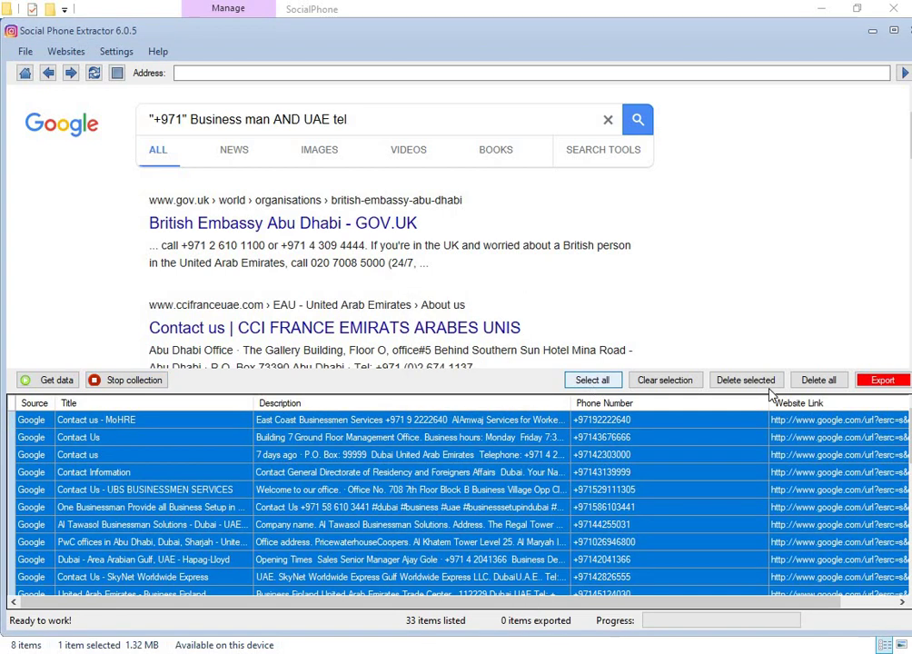
{"action": "left_click", "coordinate": [882, 380]}
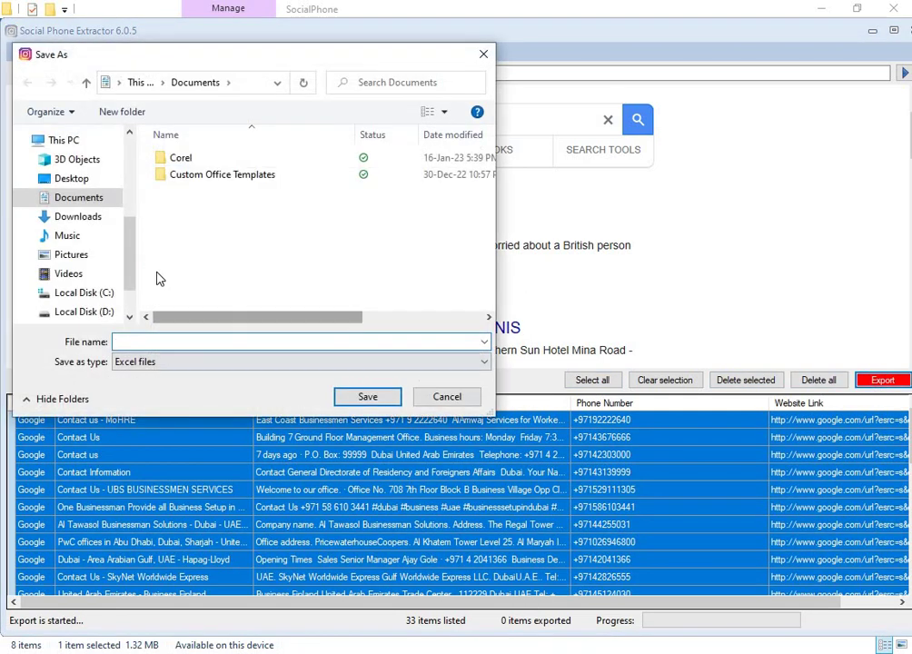
{"action": "left_click", "coordinate": [87, 181]}
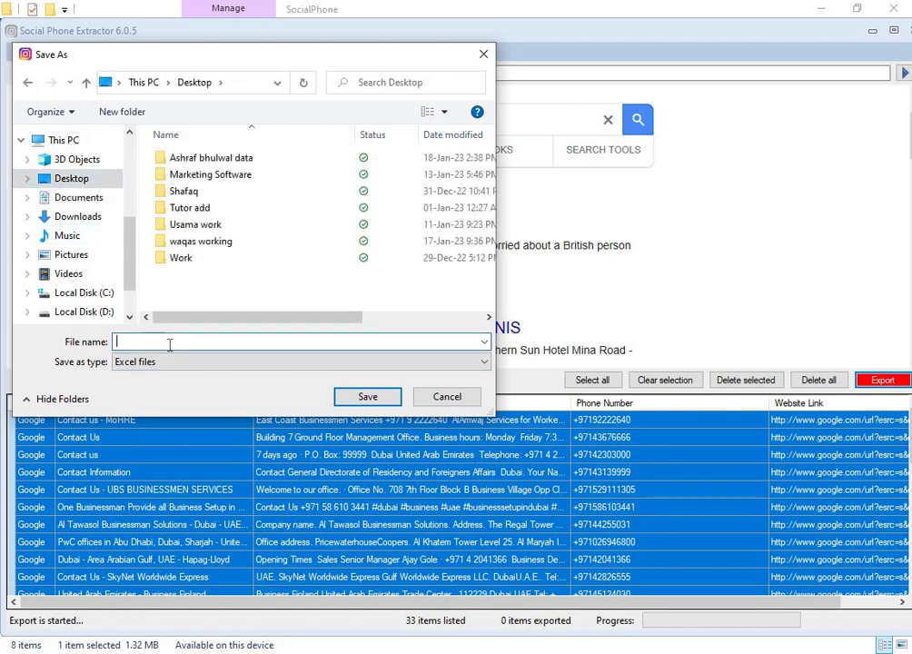
{"action": "type", "text": "UAE data"}
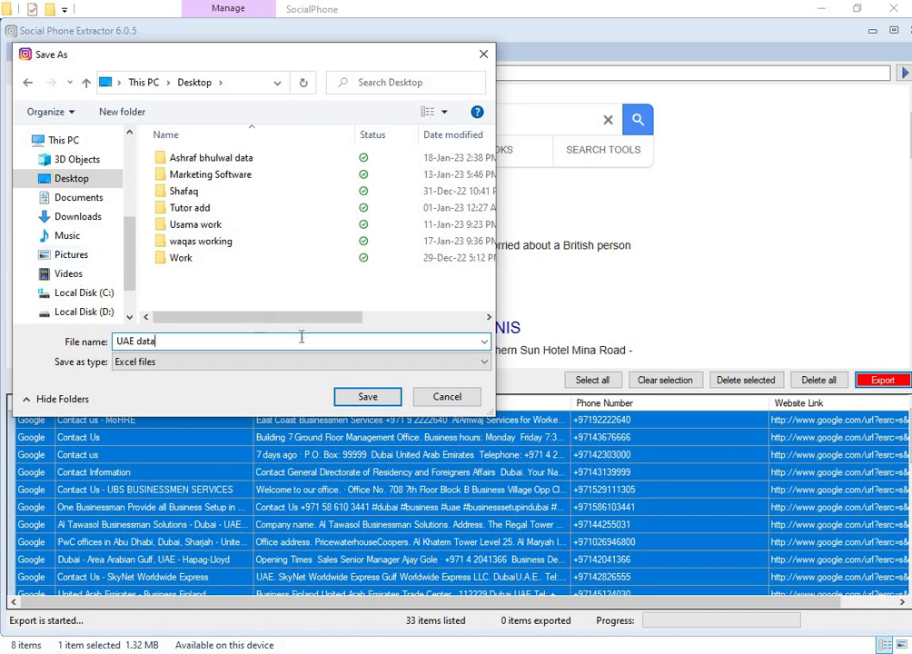
{"action": "left_click", "coordinate": [367, 396]}
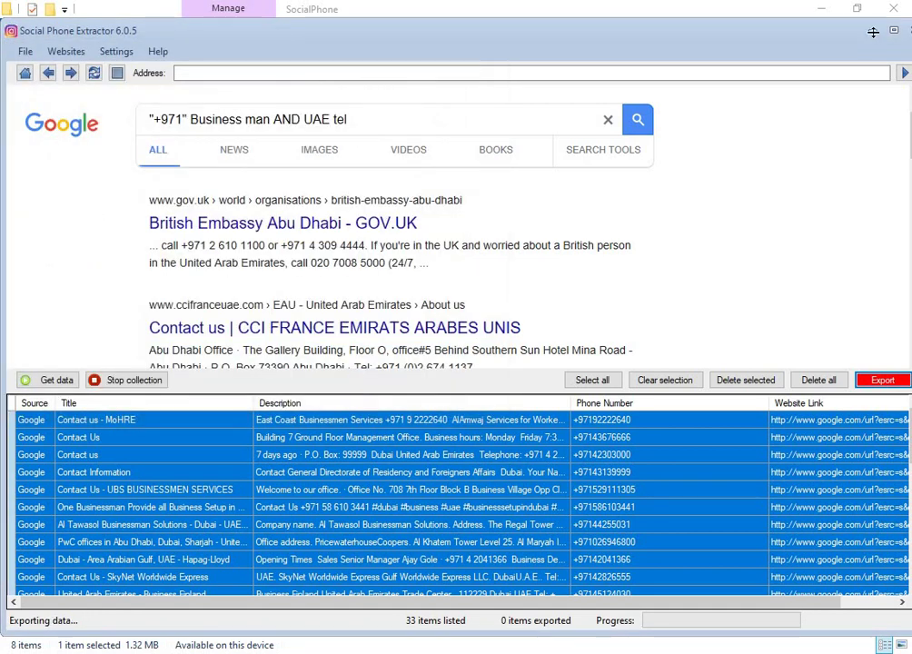
- Minimize the open windows, move the UAE data file to an empty area of the desktop and open it in Excel
{"action": "left_click", "coordinate": [872, 32]}
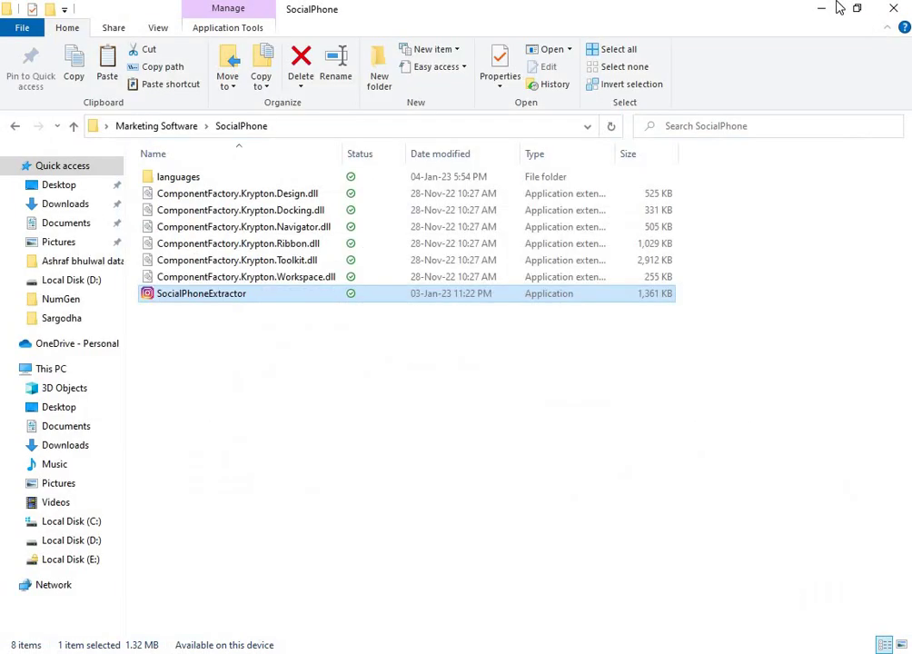
{"action": "left_click", "coordinate": [831, 7]}
{"action": "left_click_drag", "start_coordinate": [285, 524], "coordinate": [461, 282]}
{"action": "double_click", "coordinate": [425, 280]}
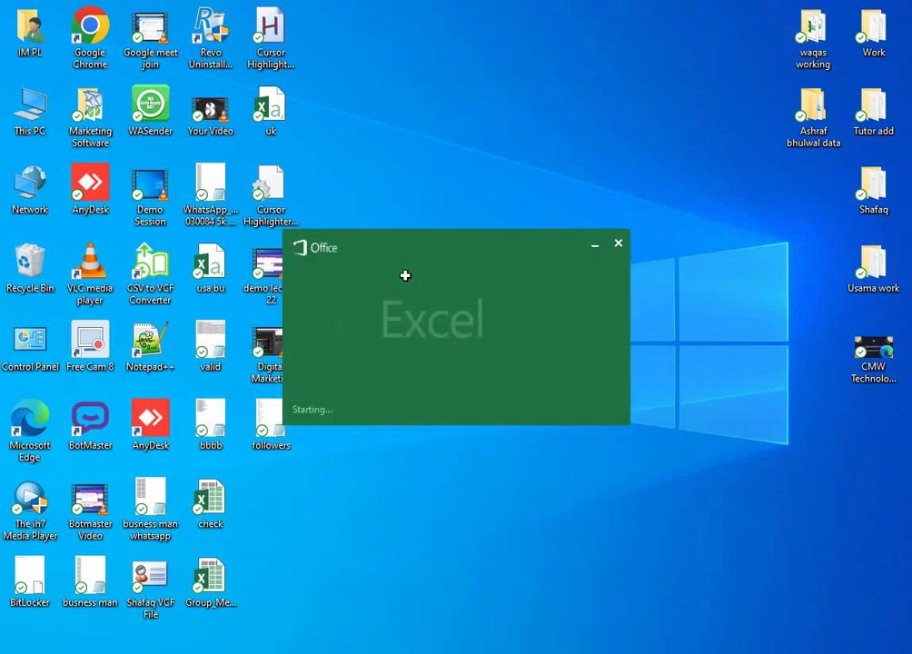
- Format the Phone Number column as Number with no decimal places and close the workbook
{"action": "double_click", "coordinate": [182, 248]}
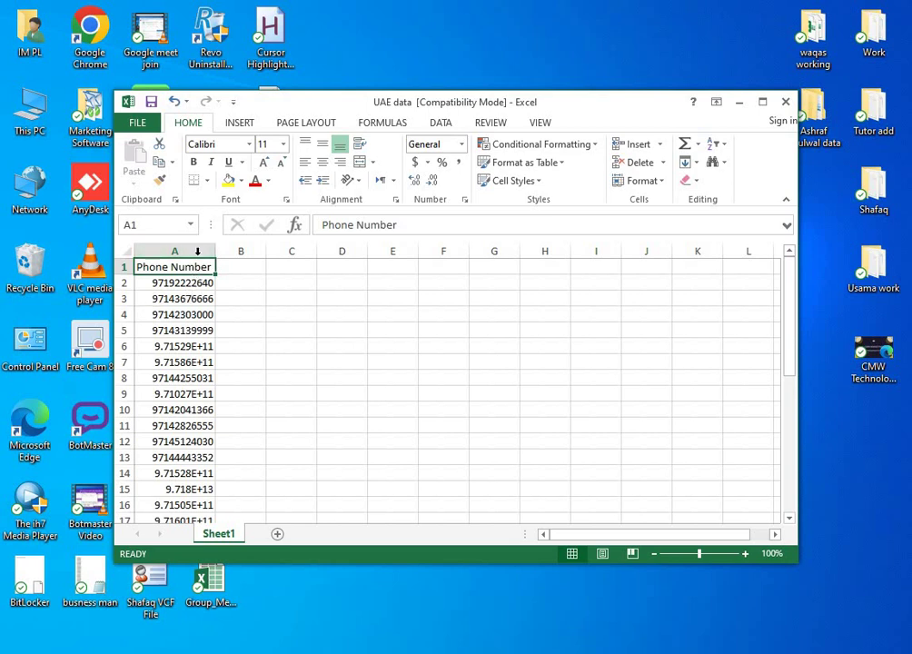
{"action": "left_click", "coordinate": [174, 251]}
{"action": "left_click", "coordinate": [462, 144]}
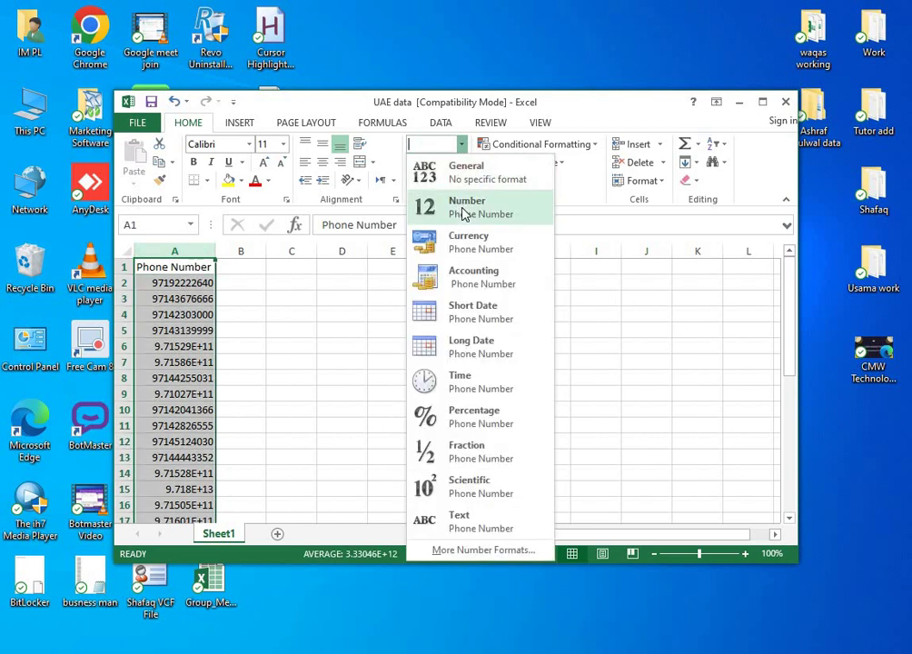
{"action": "left_click", "coordinate": [466, 210]}
{"action": "double_click", "coordinate": [437, 181]}
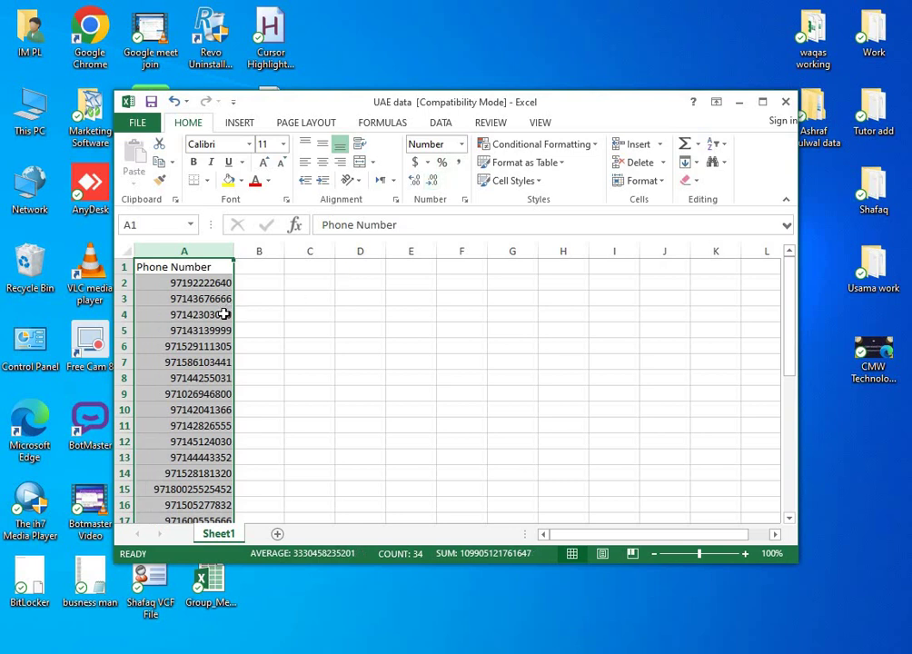
{"action": "left_click", "coordinate": [785, 102]}
{"action": "left_click", "coordinate": [446, 353]}
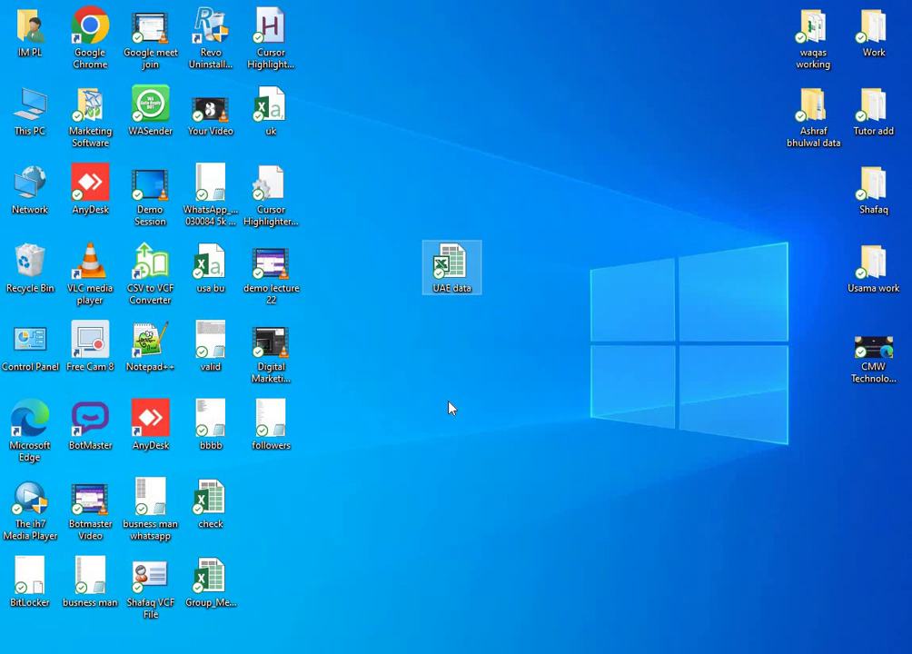
{"action": "left_click", "coordinate": [109, 118]}
{"action": "double_click", "coordinate": [109, 118]}
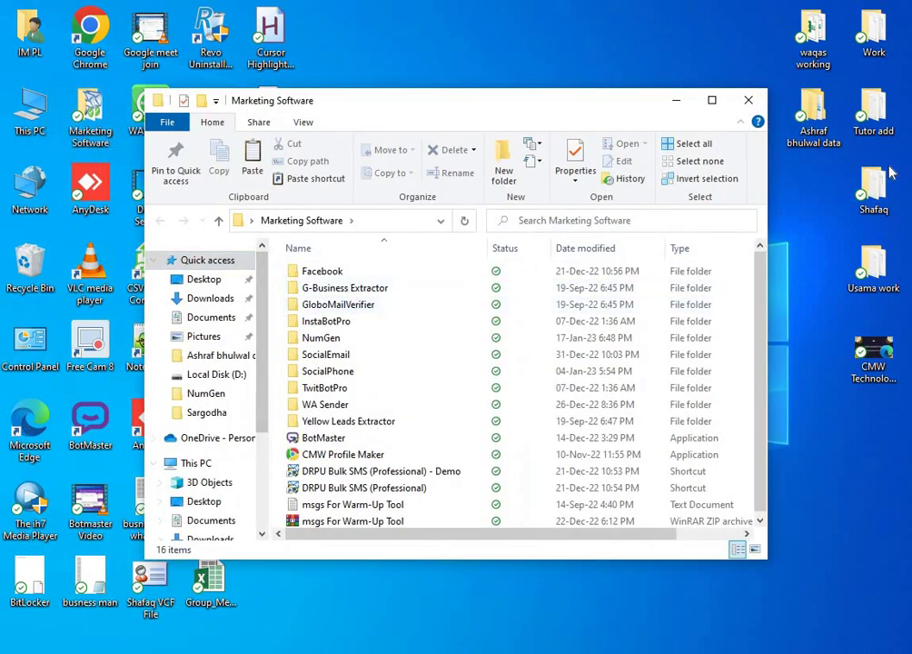
{"action": "left_click", "coordinate": [748, 100]}
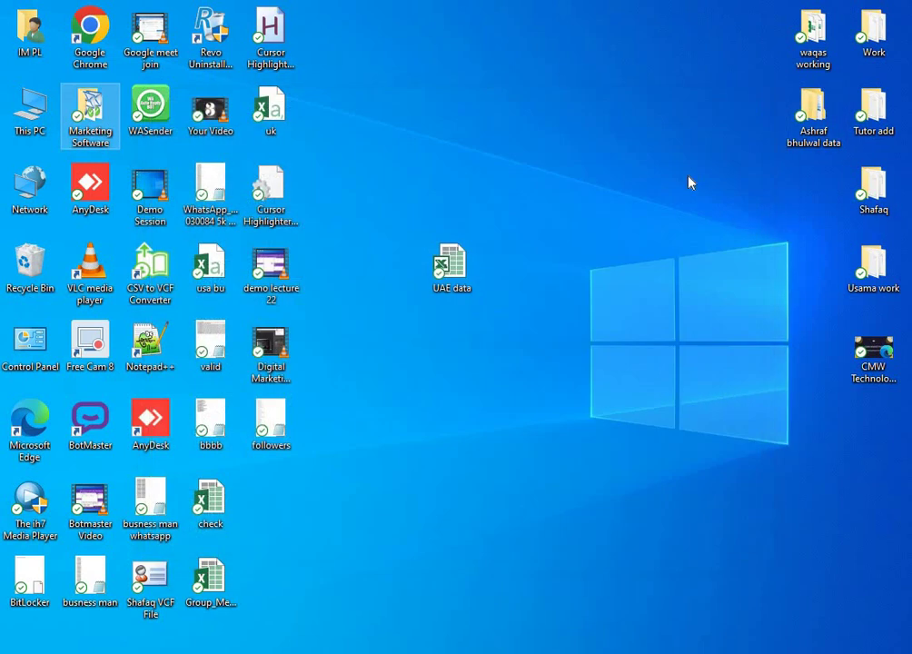
{"action": "right_click", "coordinate": [688, 181]}
{"action": "left_click", "coordinate": [728, 229]}
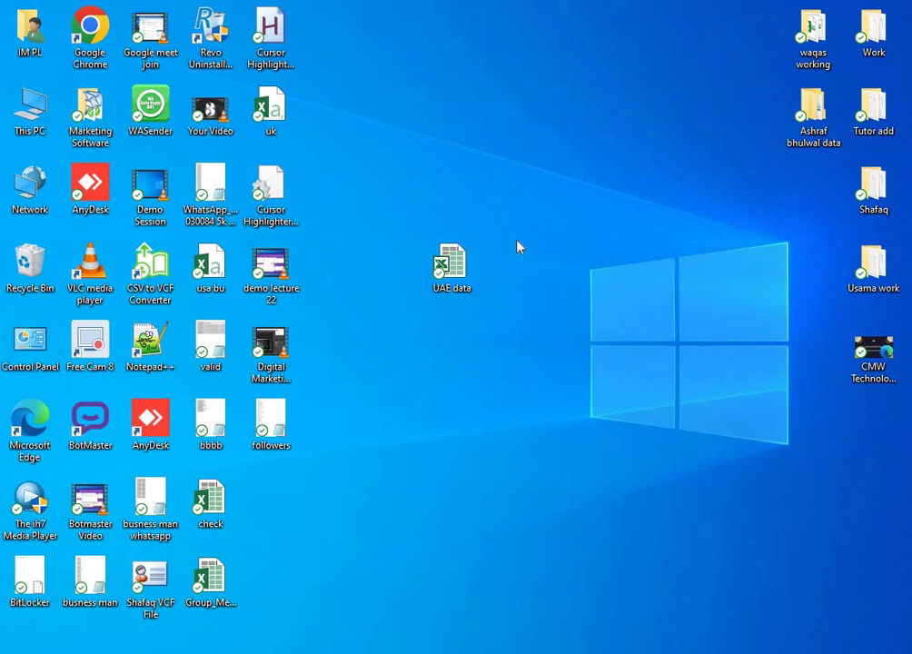
- Minimize the Google Meet browser window and open the Marketing Software folder from the desktop
{"action": "left_click", "coordinate": [92, 116]}
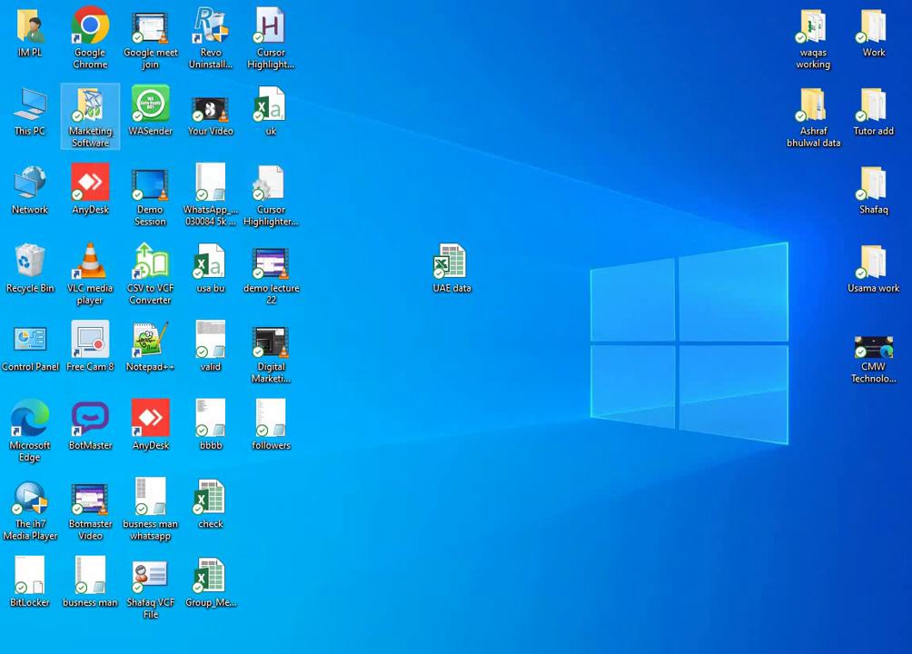
{"action": "key", "text": "alt+Tab"}
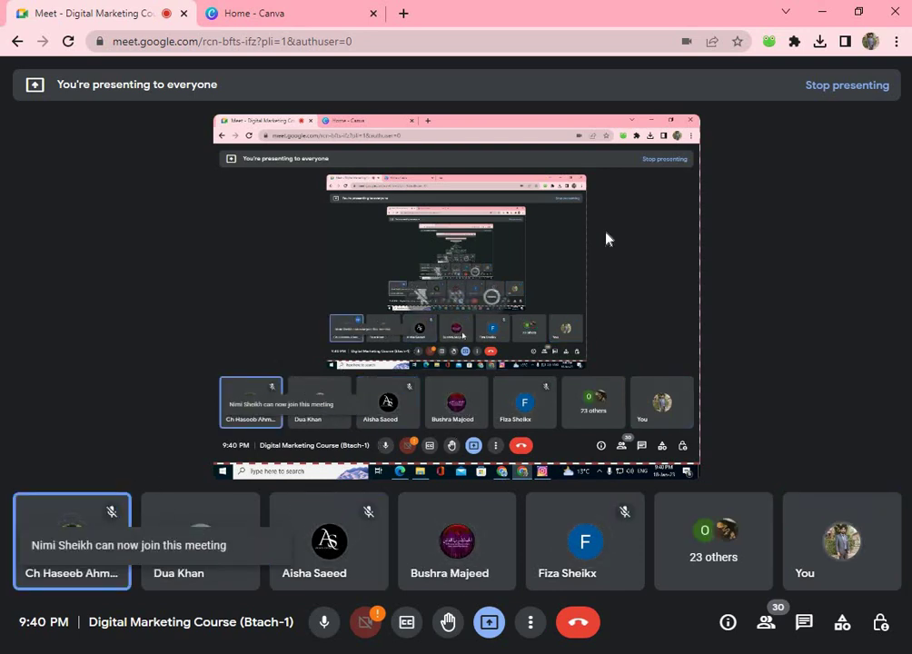
{"action": "left_click", "coordinate": [824, 11]}
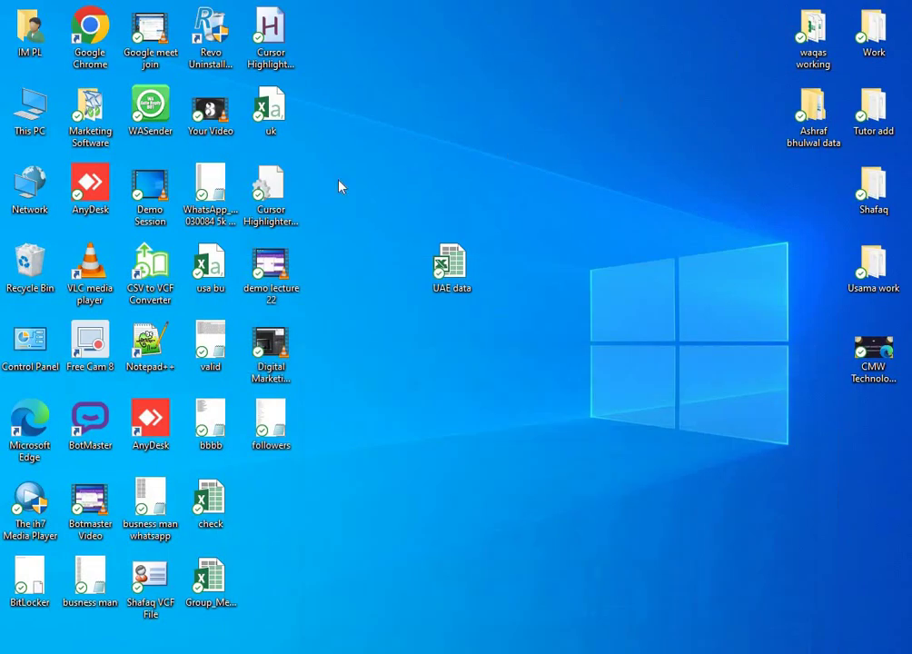
{"action": "double_click", "coordinate": [80, 143]}
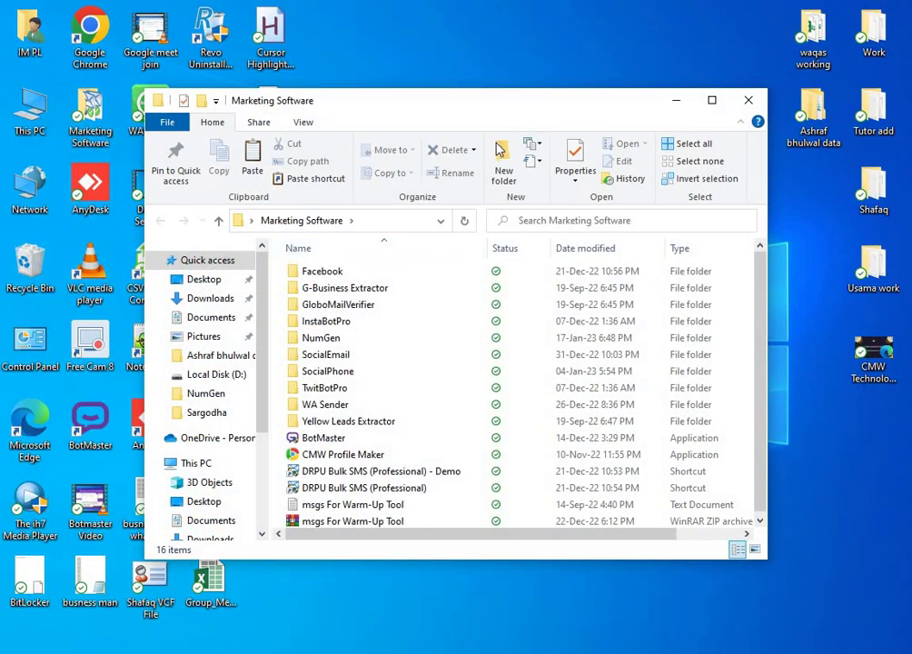
- Maximize the Marketing Software folder window, open SocialEmail and its App folder, and launch SocialEmailExtractor_protected
{"action": "double_click", "coordinate": [522, 85]}
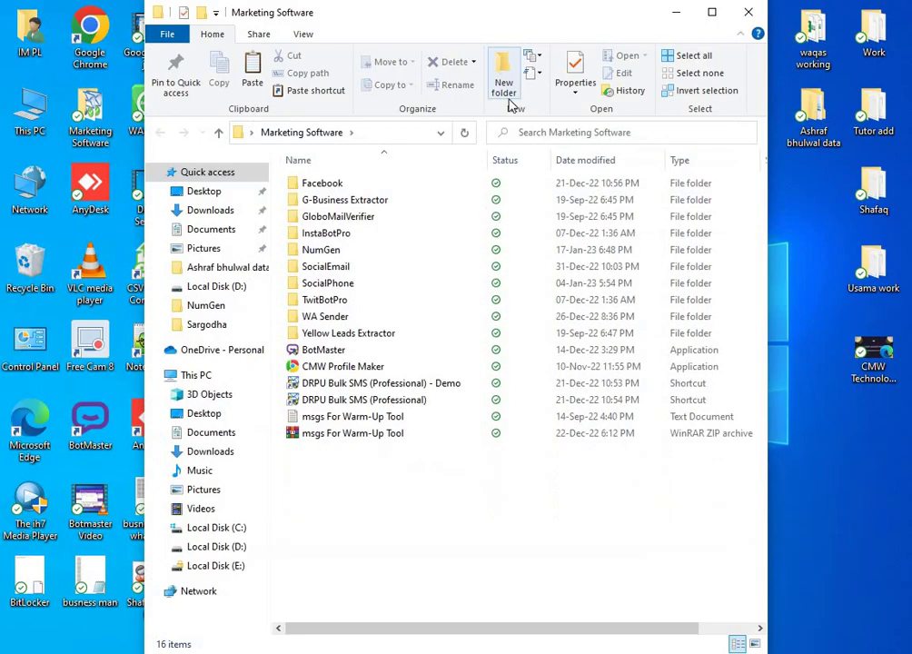
{"action": "left_click", "coordinate": [712, 12]}
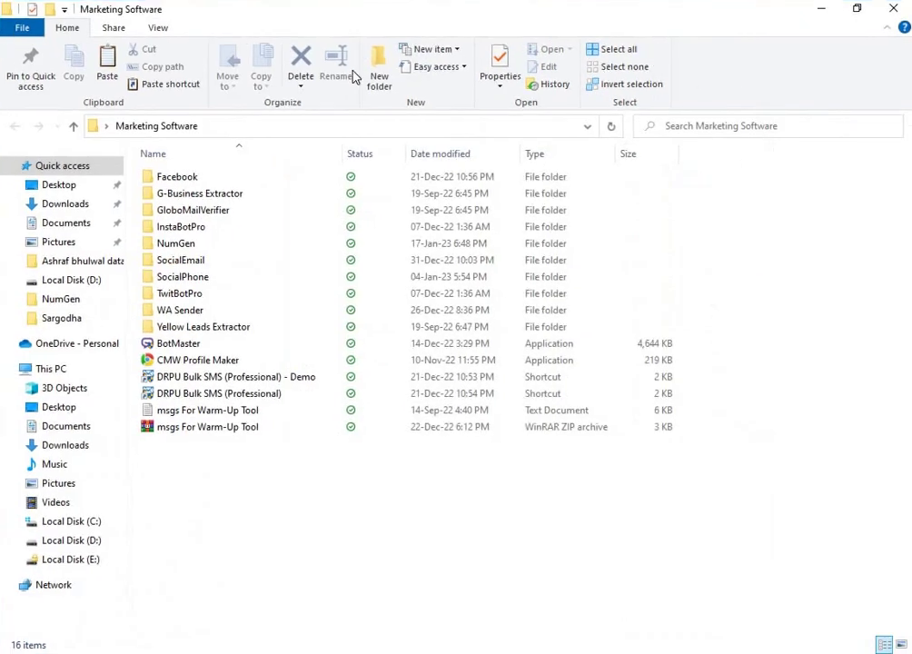
{"action": "double_click", "coordinate": [179, 262]}
{"action": "double_click", "coordinate": [169, 177]}
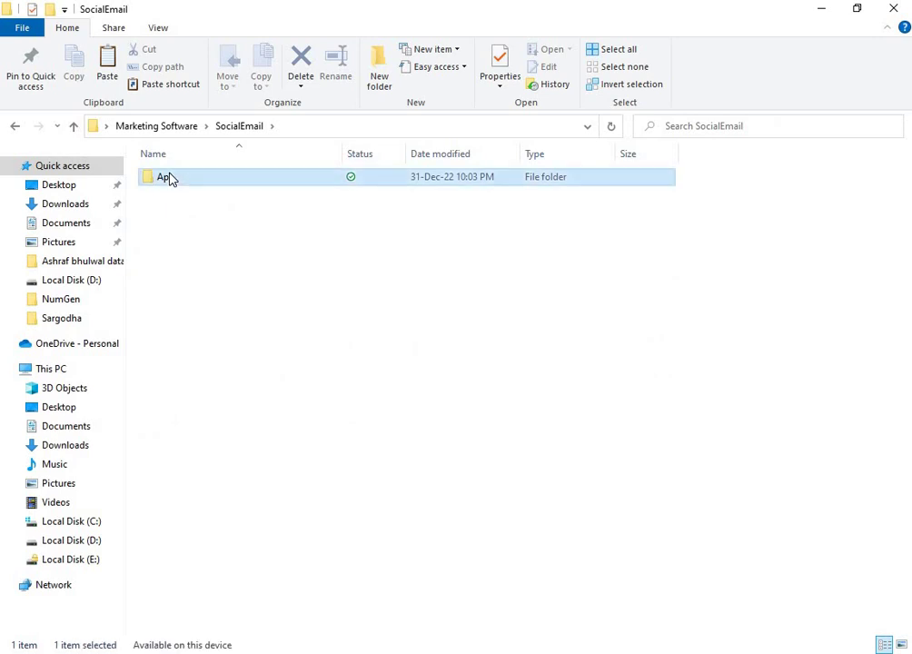
{"action": "left_click", "coordinate": [195, 296]}
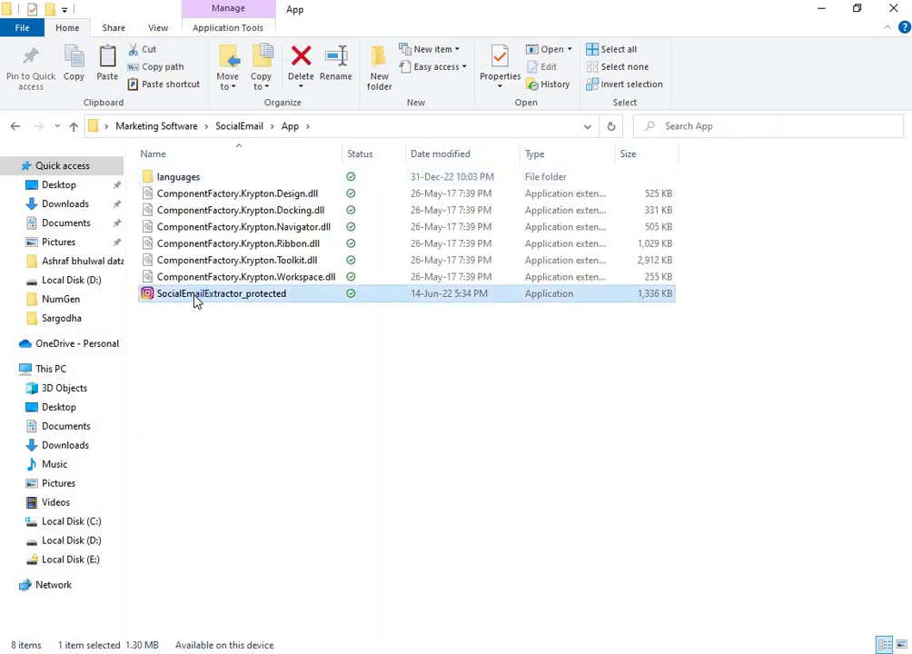
{"action": "double_click", "coordinate": [195, 295]}
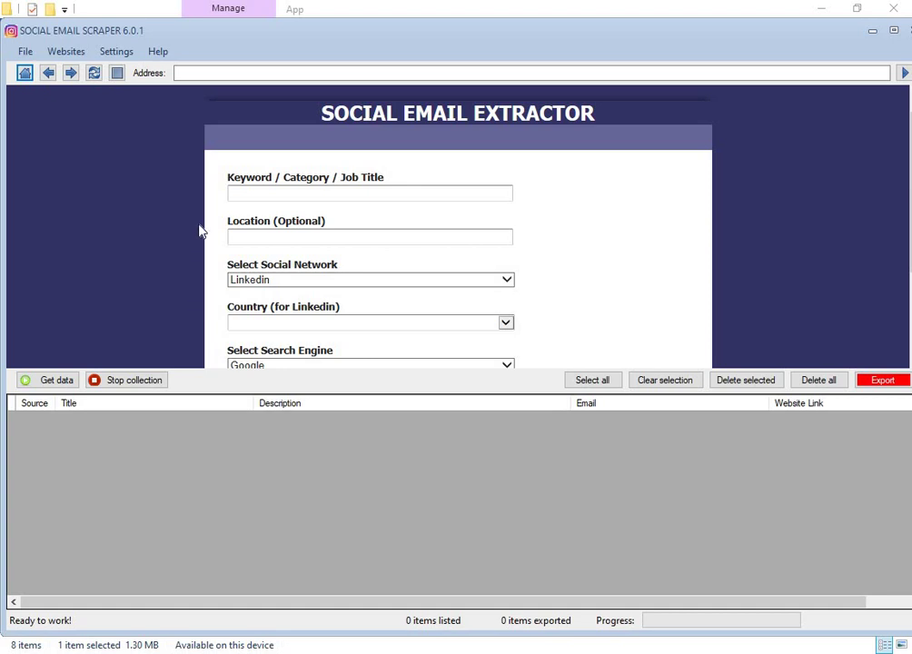
- In the extractor's settings, show the Source, Title, Description, Email and Website Url columns in the results table
{"action": "left_click", "coordinate": [237, 198]}
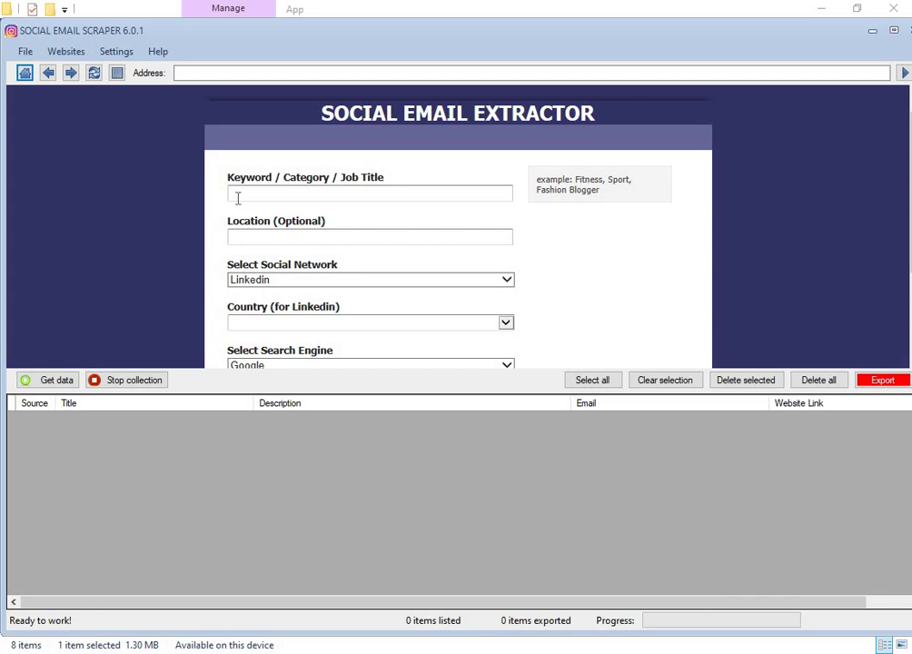
{"action": "left_click", "coordinate": [102, 54]}
{"action": "left_click", "coordinate": [257, 277]}
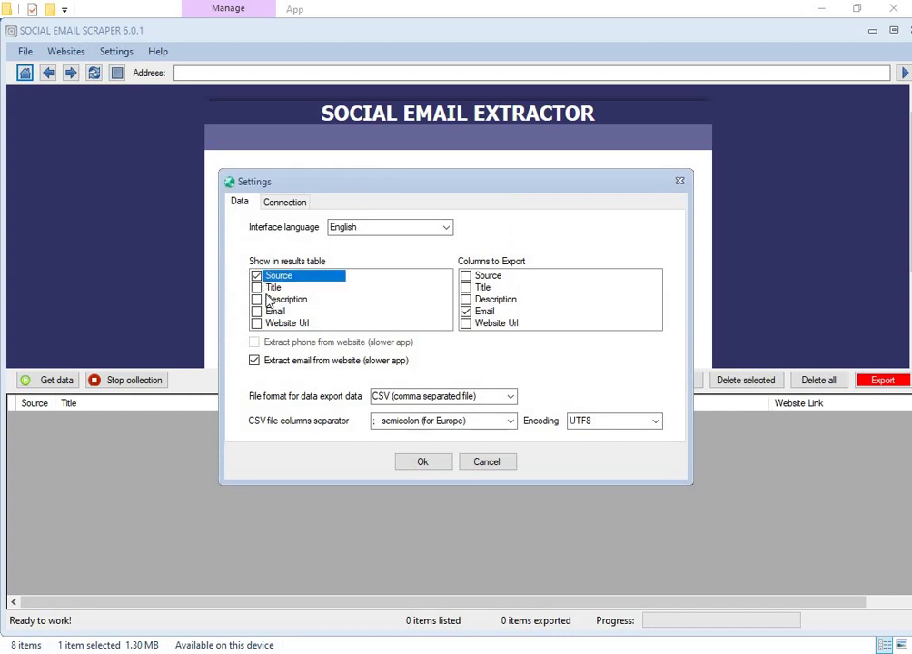
{"action": "left_click", "coordinate": [257, 288]}
{"action": "left_click", "coordinate": [257, 300]}
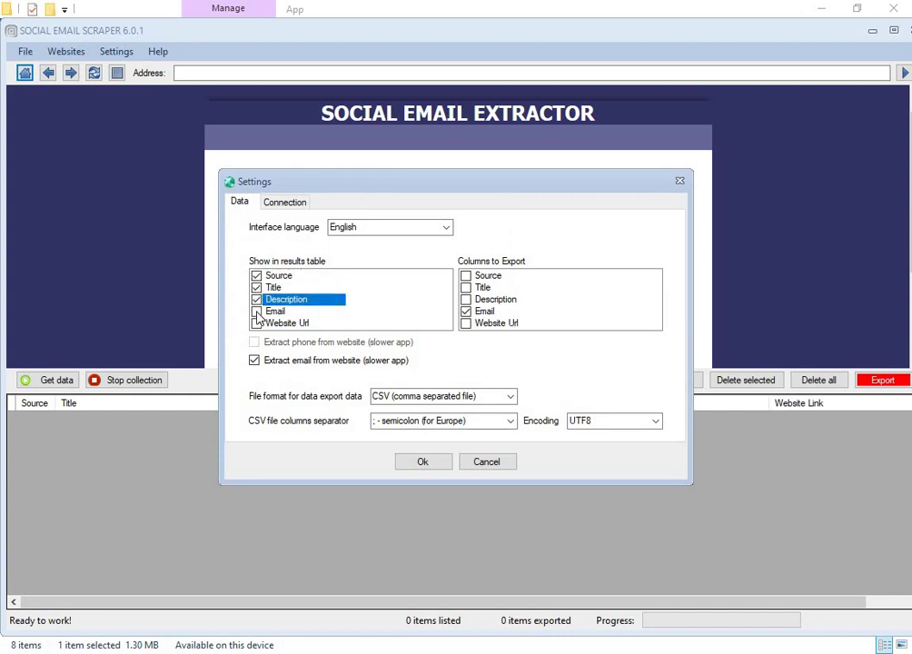
{"action": "left_click", "coordinate": [257, 311]}
{"action": "left_click", "coordinate": [257, 323]}
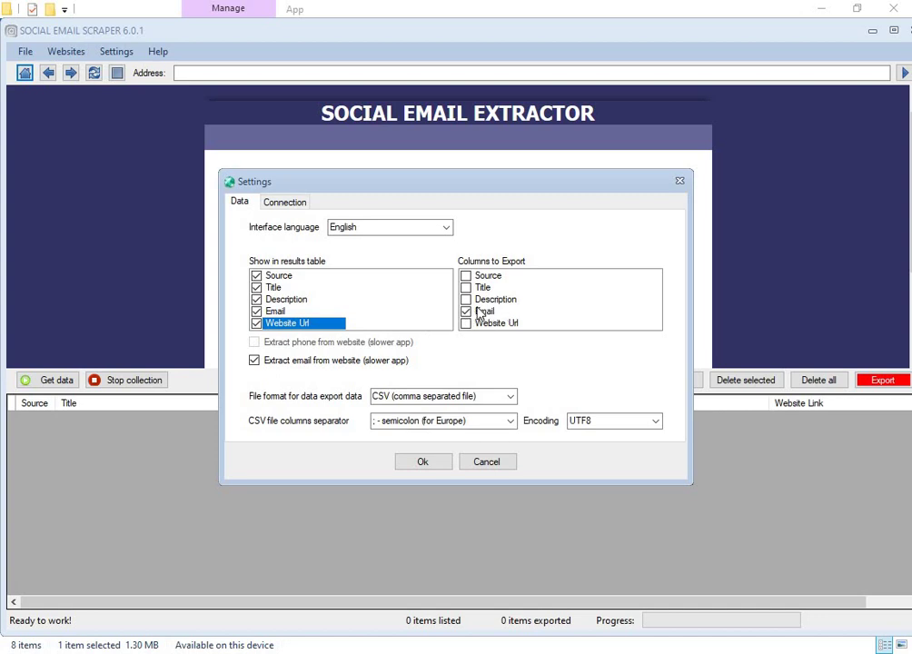
- Set the data export file format to Microsoft Excel File and accept the settings
{"action": "left_click", "coordinate": [509, 397]}
{"action": "left_click", "coordinate": [481, 433]}
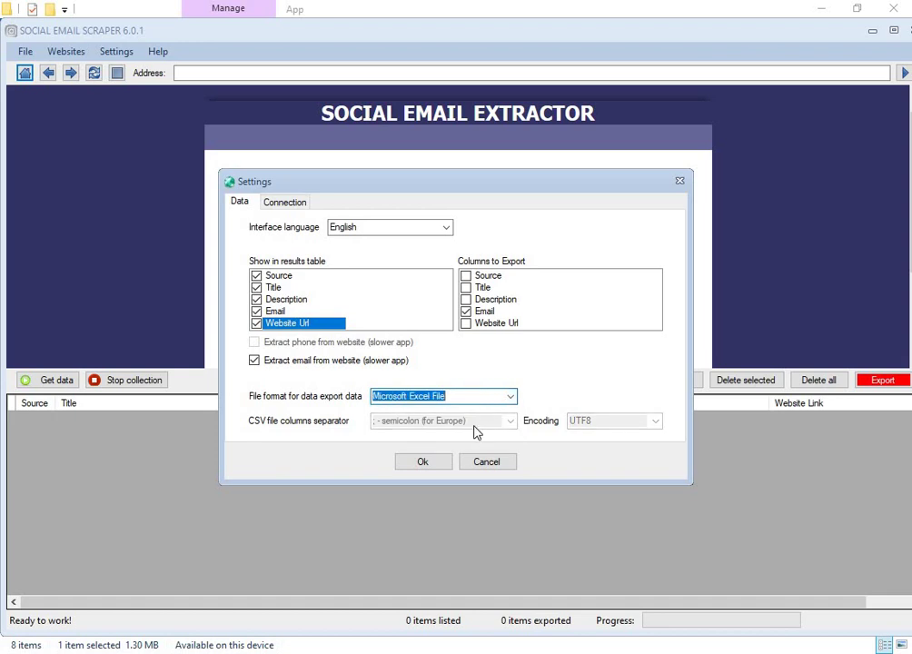
{"action": "left_click", "coordinate": [435, 462]}
- Enter "buiness man" as the search keyword and choose Linkedin as the social network
{"action": "left_click", "coordinate": [337, 189]}
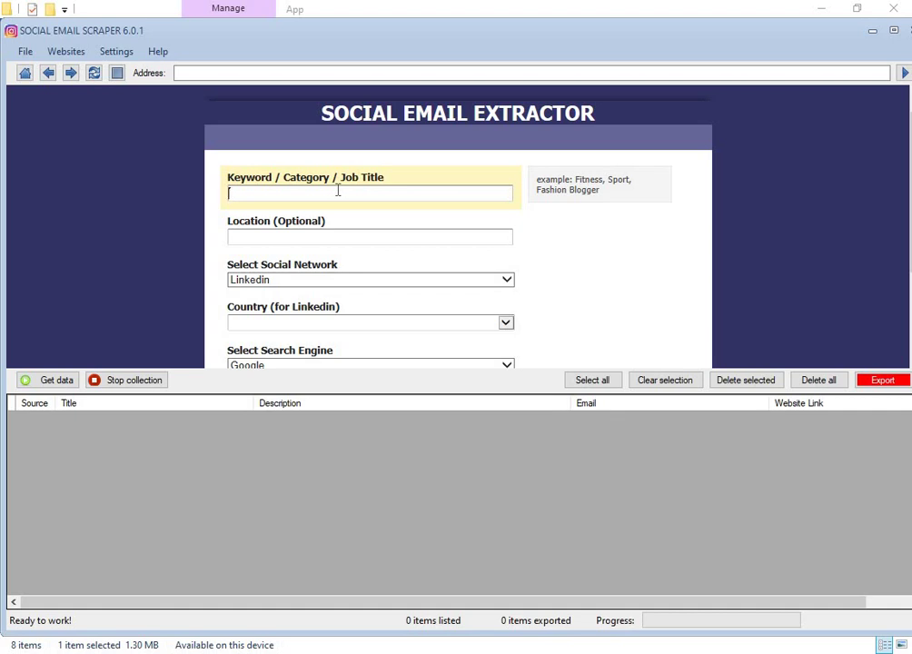
{"action": "type", "text": "buiness man"}
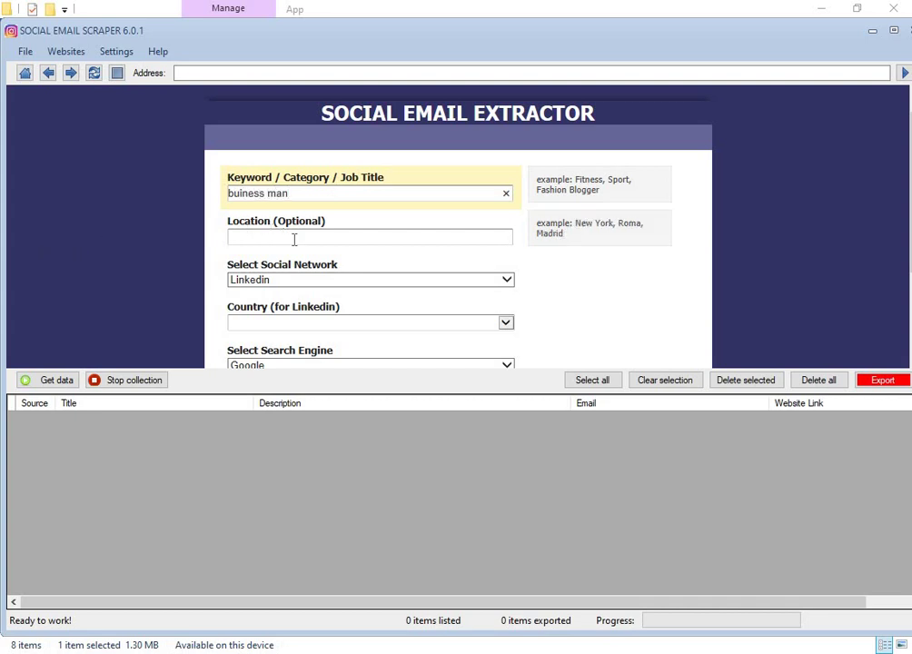
{"action": "left_click", "coordinate": [320, 227]}
{"action": "double_click", "coordinate": [319, 227]}
{"action": "left_click", "coordinate": [331, 225]}
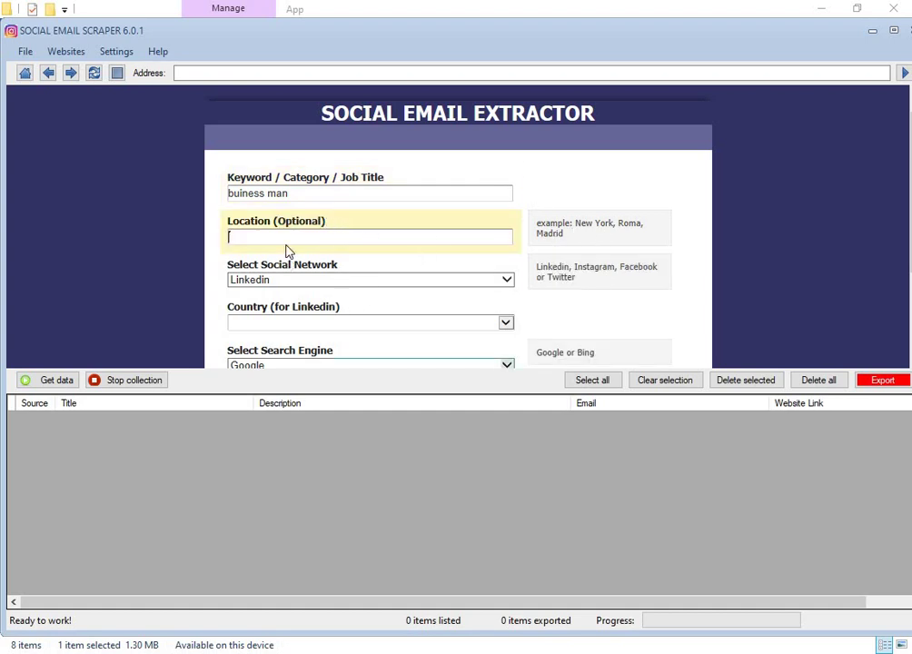
{"action": "left_click", "coordinate": [327, 280]}
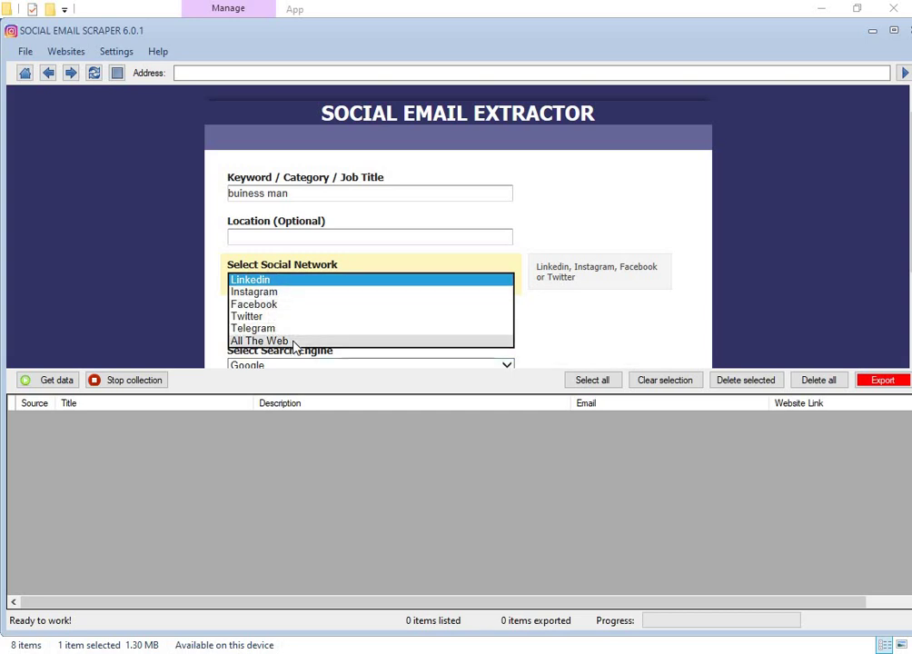
{"action": "left_click", "coordinate": [269, 283]}
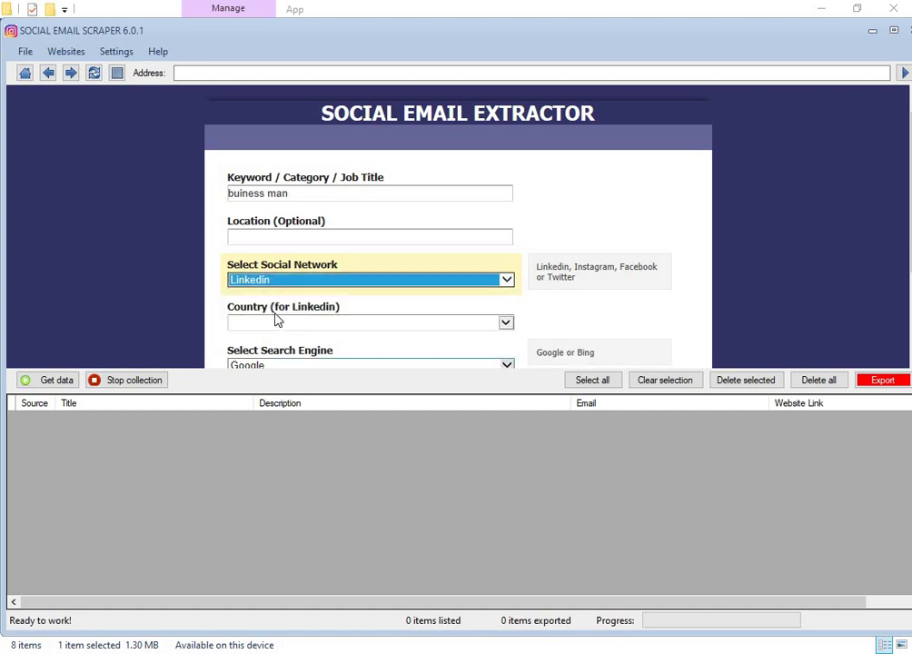
- Set the LinkedIn country to United Arab Emirates, keeping Linkedin as the social network
{"action": "scroll", "coordinate": [273, 316], "scroll_direction": "down", "scroll_amount": 1}
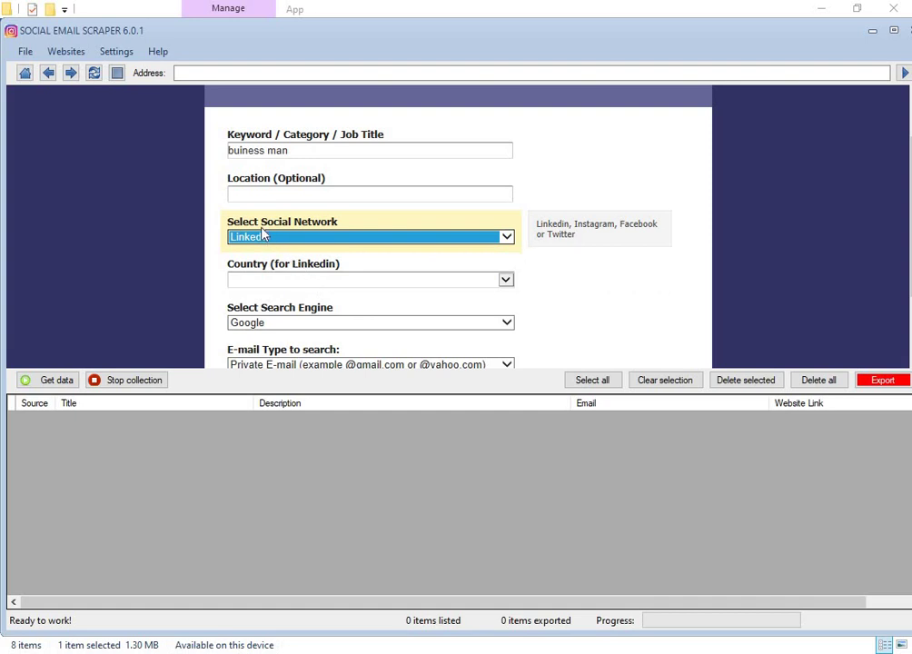
{"action": "left_click", "coordinate": [303, 278]}
{"action": "scroll", "coordinate": [273, 310], "scroll_direction": "down", "scroll_amount": 20}
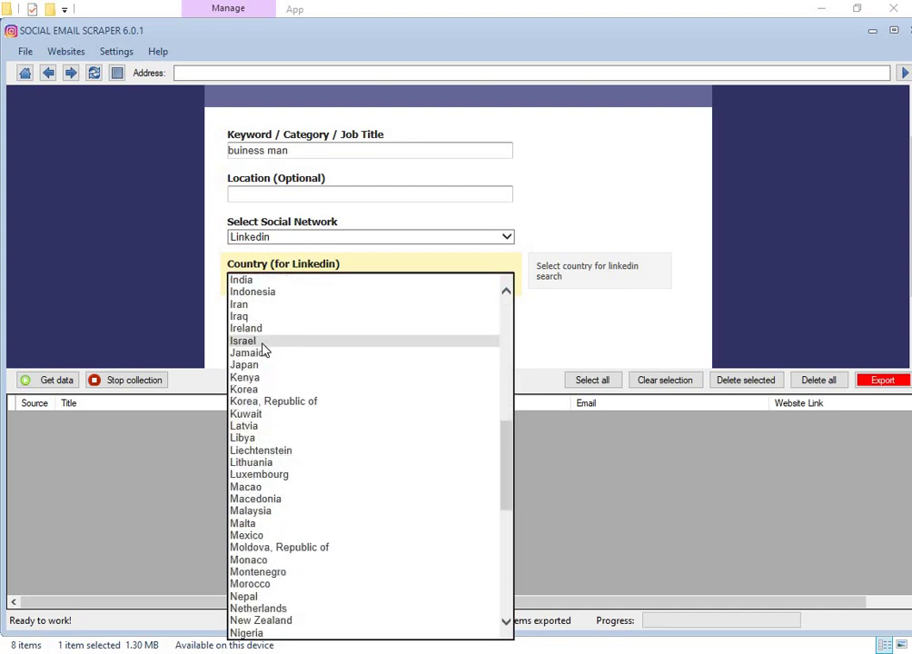
{"action": "scroll", "coordinate": [272, 361], "scroll_direction": "up", "scroll_amount": 1}
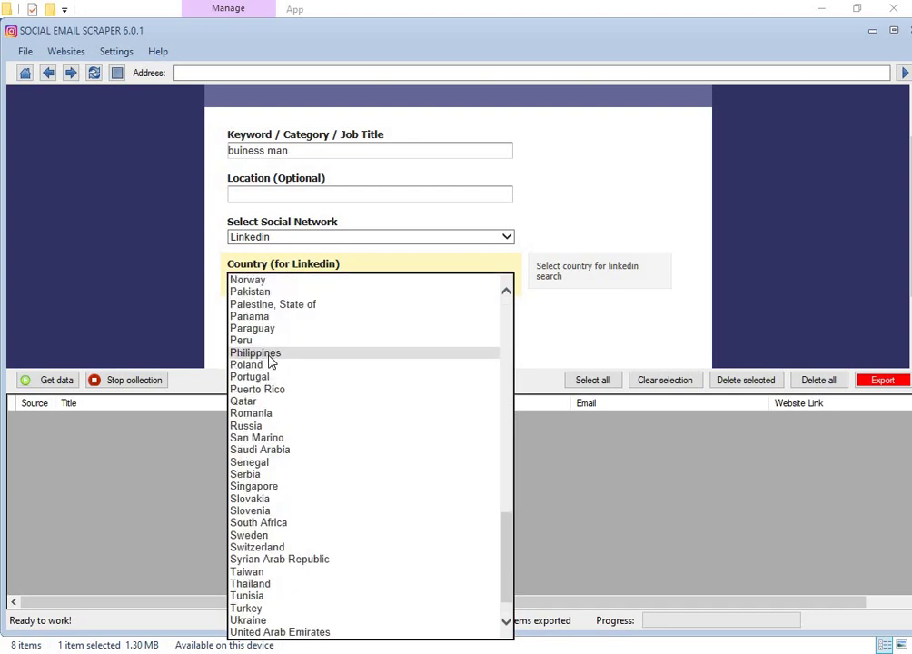
{"action": "scroll", "coordinate": [273, 381], "scroll_direction": "down", "scroll_amount": 1}
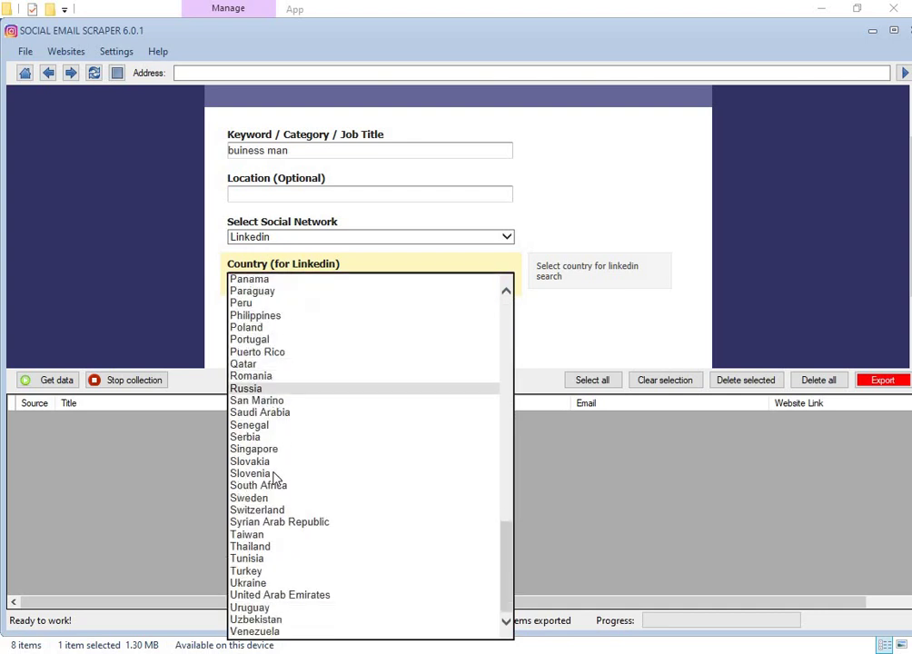
{"action": "left_click", "coordinate": [277, 598]}
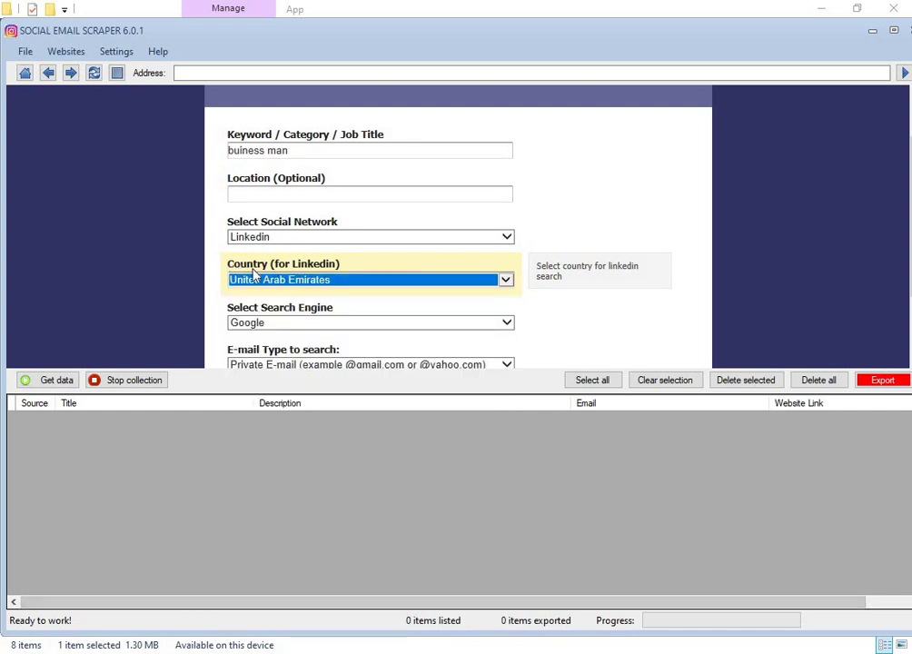
{"action": "left_click", "coordinate": [305, 240]}
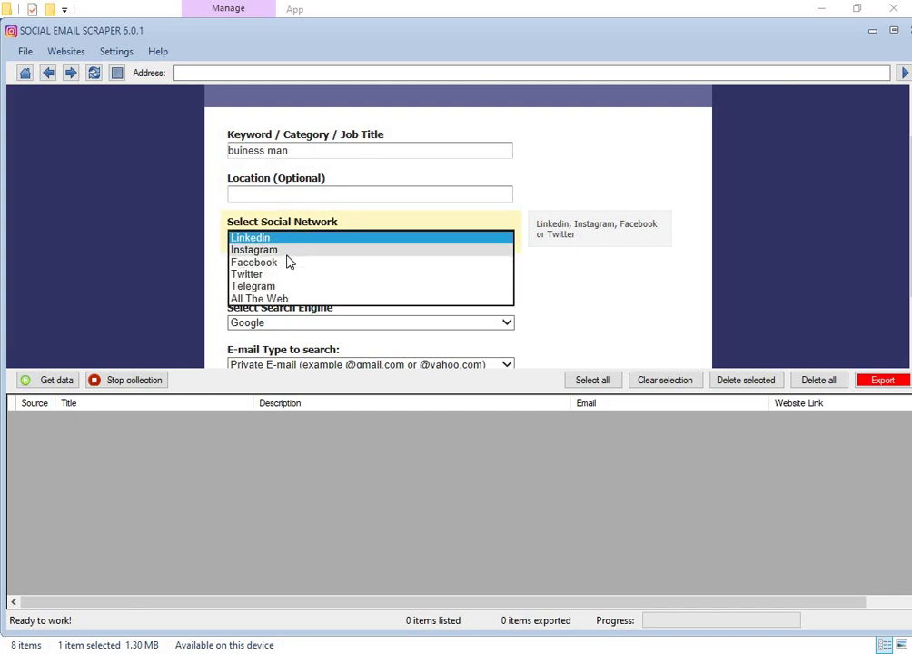
{"action": "left_click", "coordinate": [293, 238]}
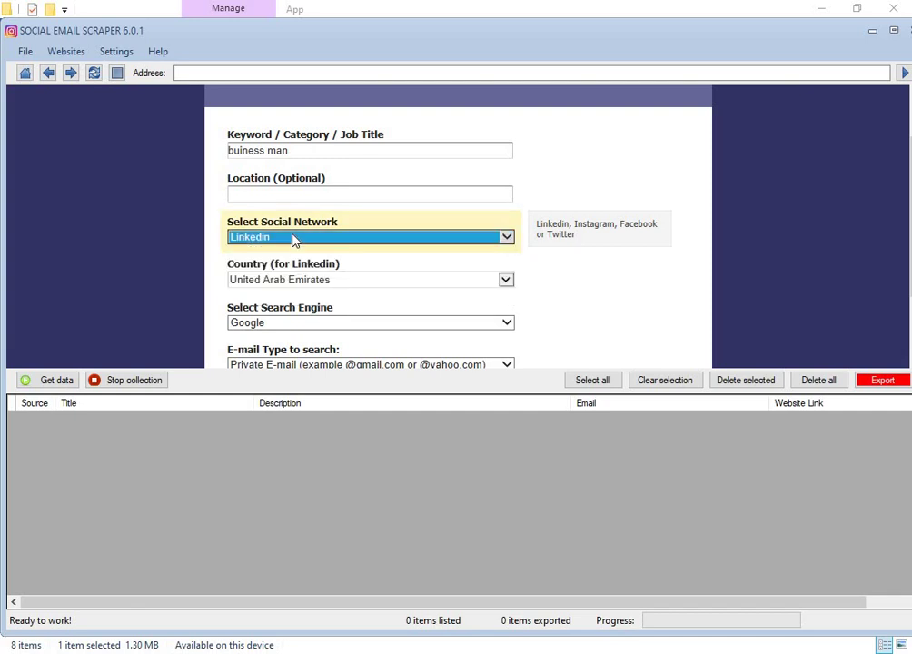
- Choose Google as the search engine and submit the search for private e-mail addresses
{"action": "mouse_move", "coordinate": [320, 260]}
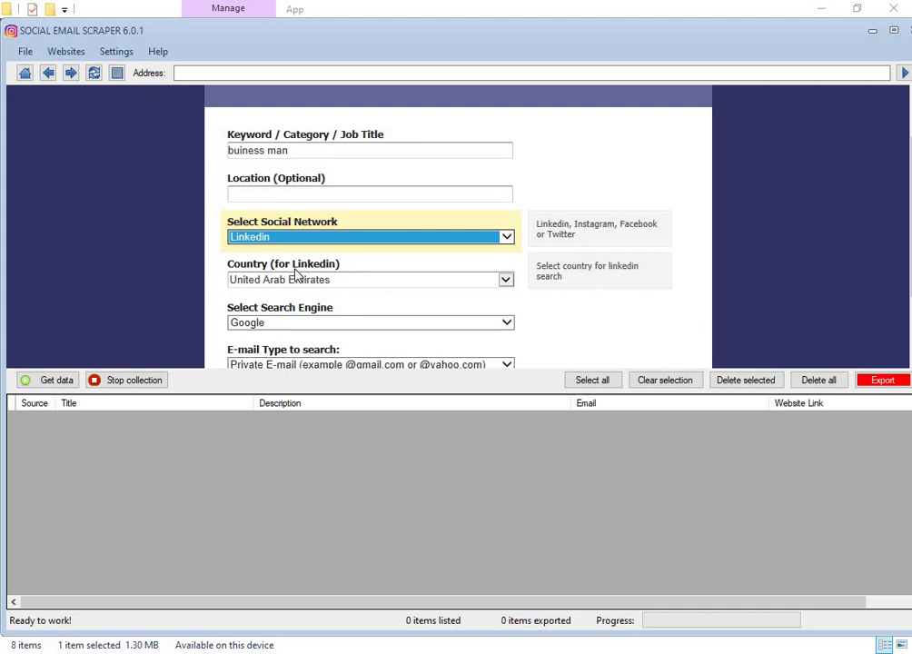
{"action": "mouse_move", "coordinate": [384, 319]}
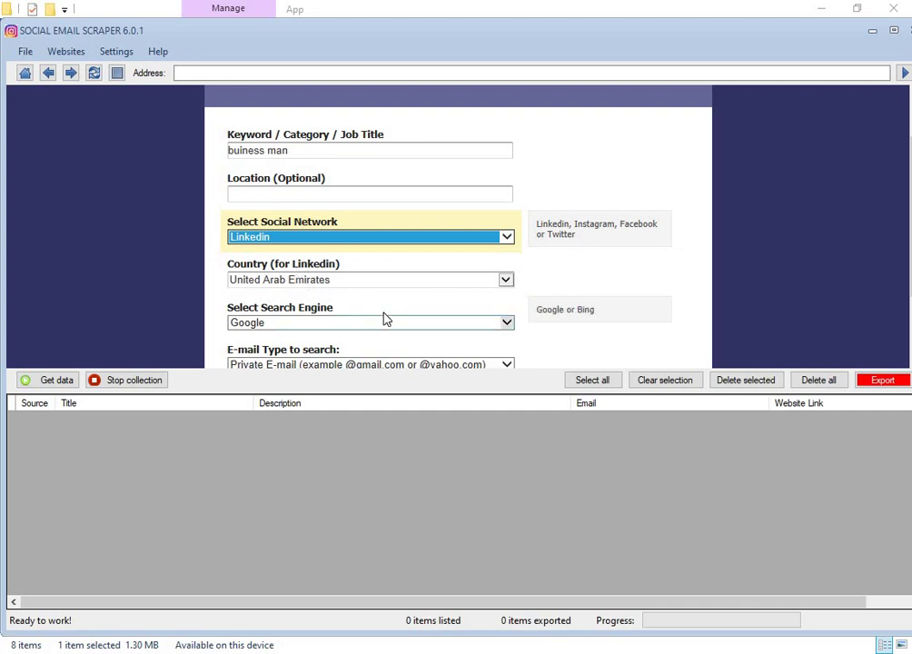
{"action": "scroll", "coordinate": [386, 319], "scroll_direction": "down", "scroll_amount": 1}
{"action": "left_click", "coordinate": [441, 248]}
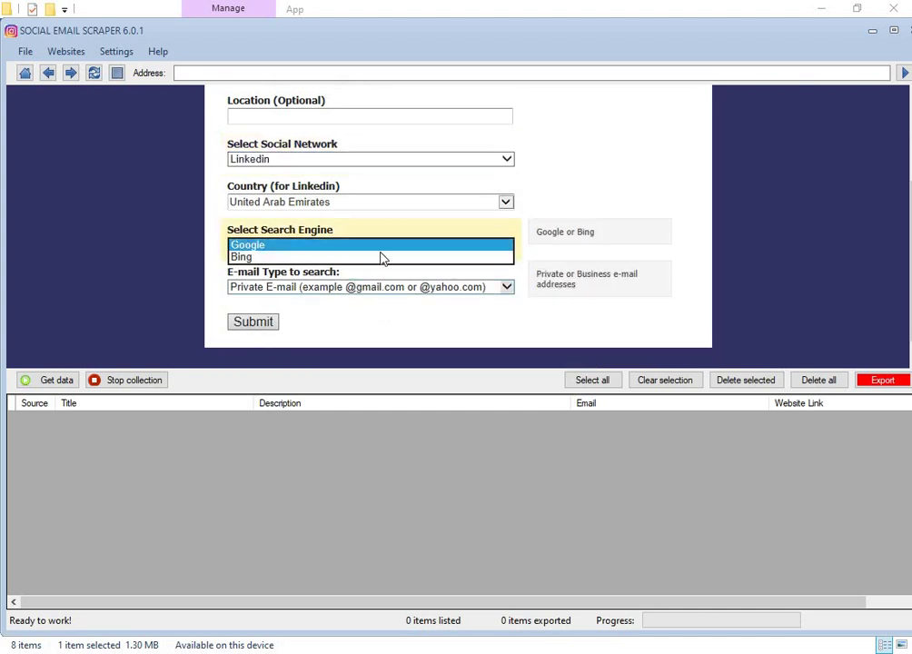
{"action": "left_click", "coordinate": [444, 250]}
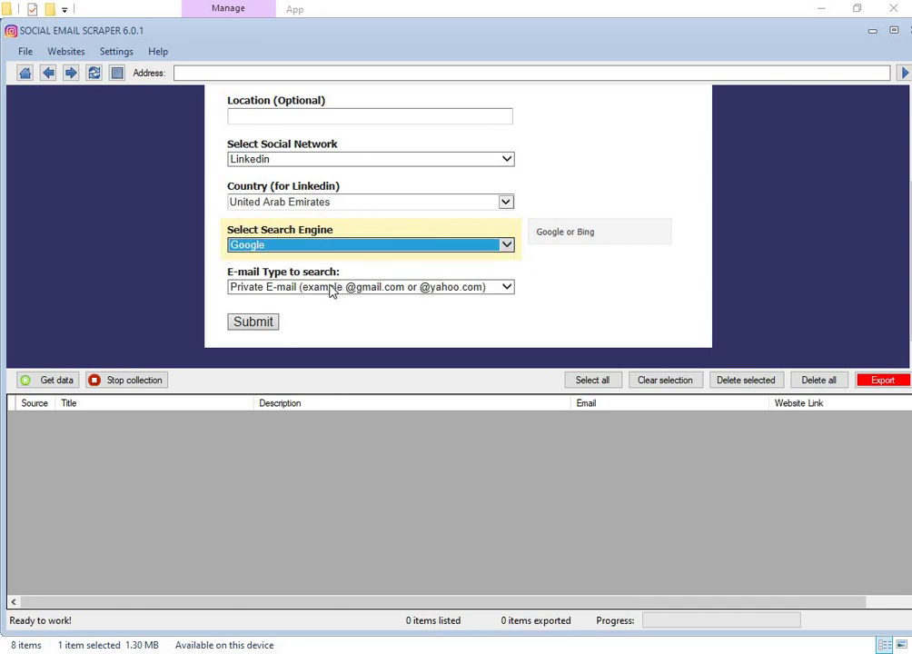
{"action": "mouse_move", "coordinate": [310, 286]}
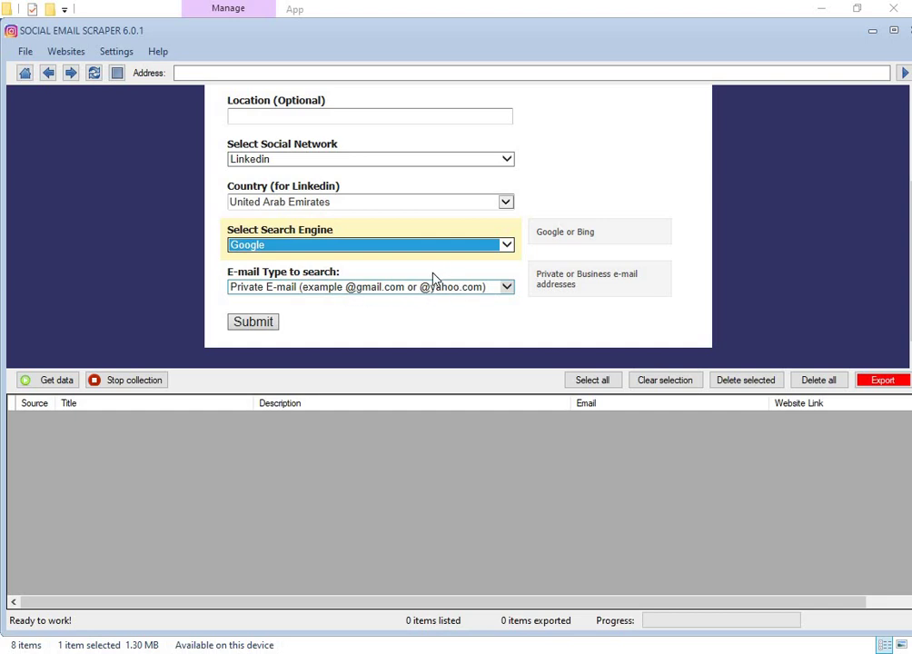
{"action": "left_click", "coordinate": [239, 328]}
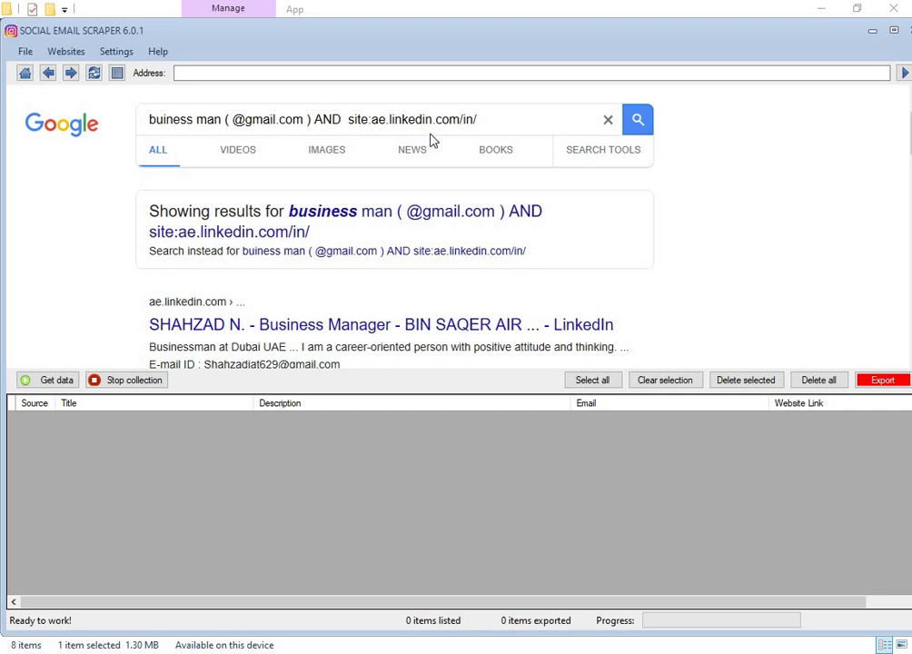
- Look through the LinkedIn search results, start collecting their data and review the rows in the results table
{"action": "scroll", "coordinate": [373, 254], "scroll_direction": "down", "scroll_amount": 1}
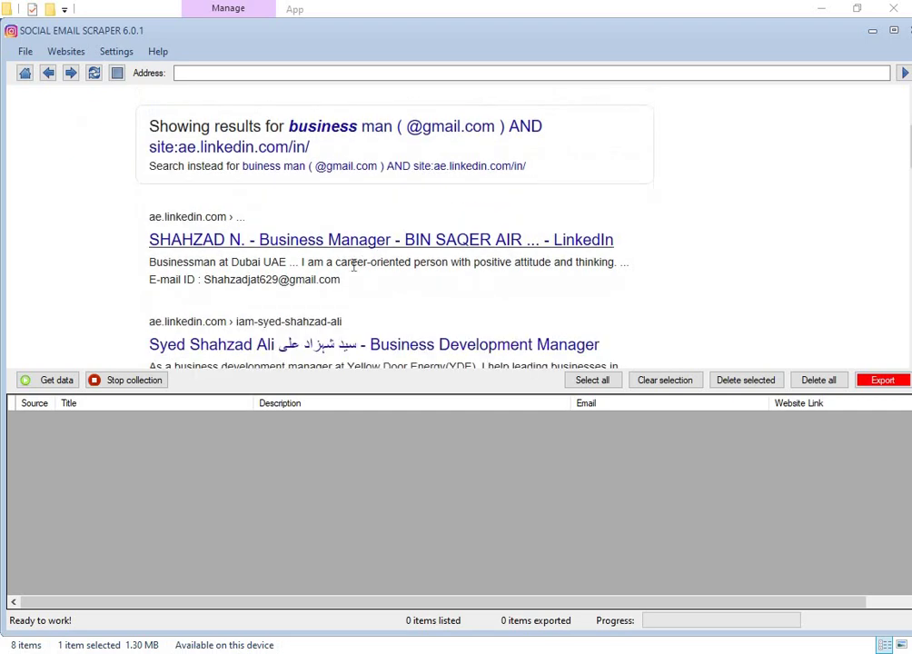
{"action": "scroll", "coordinate": [272, 250], "scroll_direction": "down", "scroll_amount": 1}
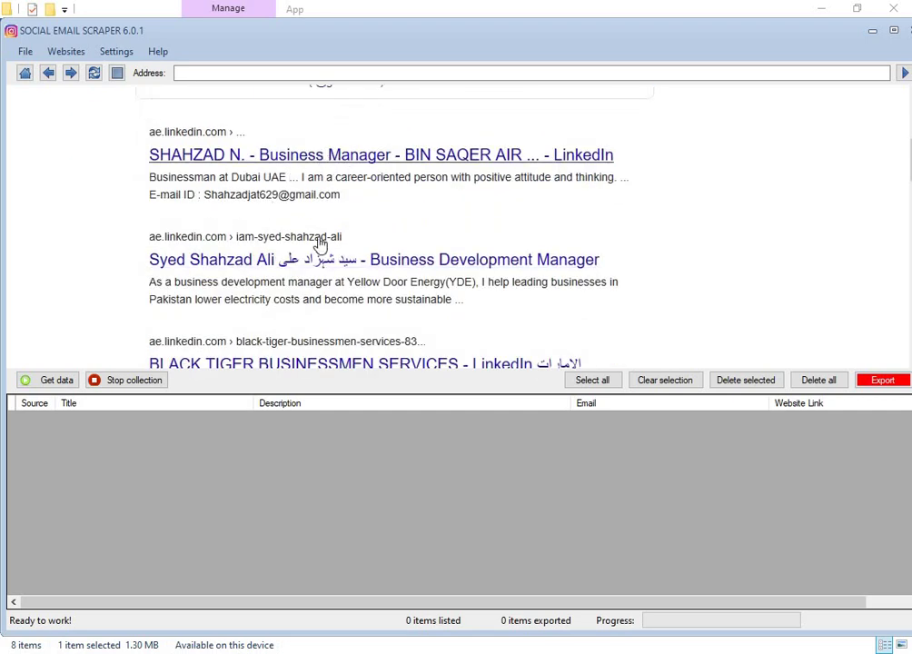
{"action": "scroll", "coordinate": [319, 244], "scroll_direction": "down", "scroll_amount": 1}
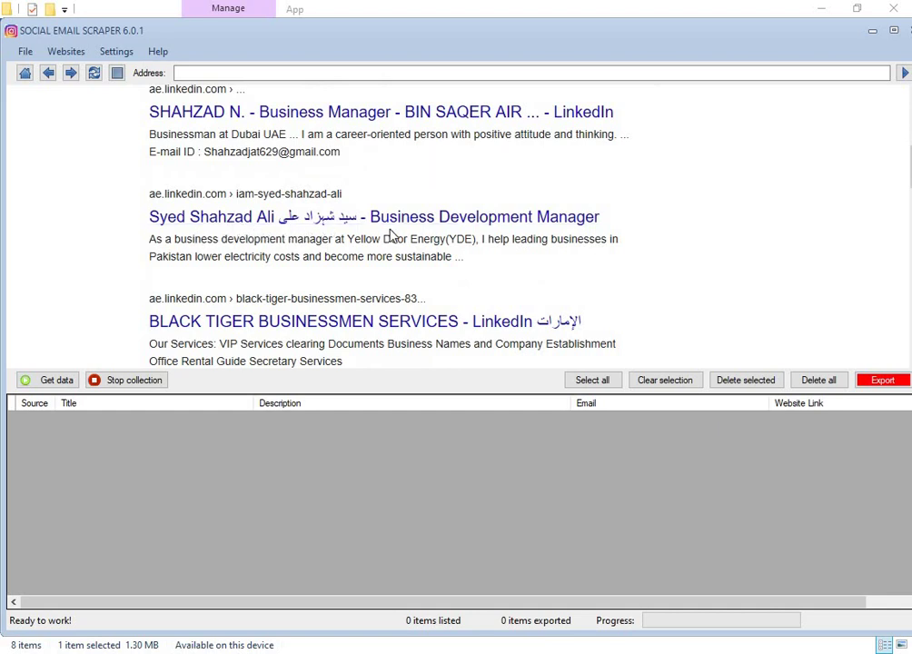
{"action": "scroll", "coordinate": [476, 227], "scroll_direction": "down", "scroll_amount": 1}
{"action": "scroll", "coordinate": [476, 229], "scroll_direction": "down", "scroll_amount": 2}
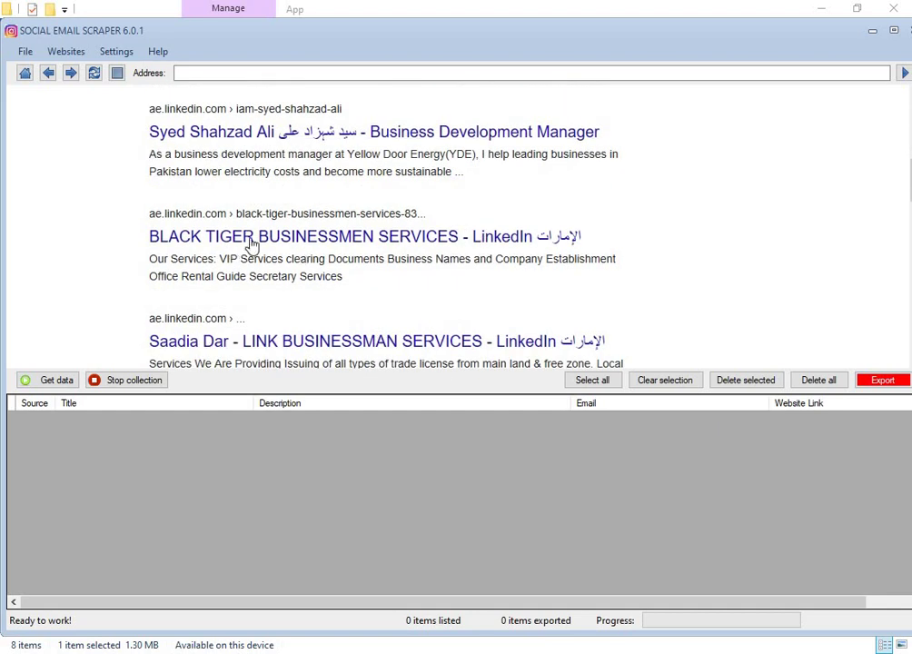
{"action": "scroll", "coordinate": [385, 235], "scroll_direction": "down", "scroll_amount": 2}
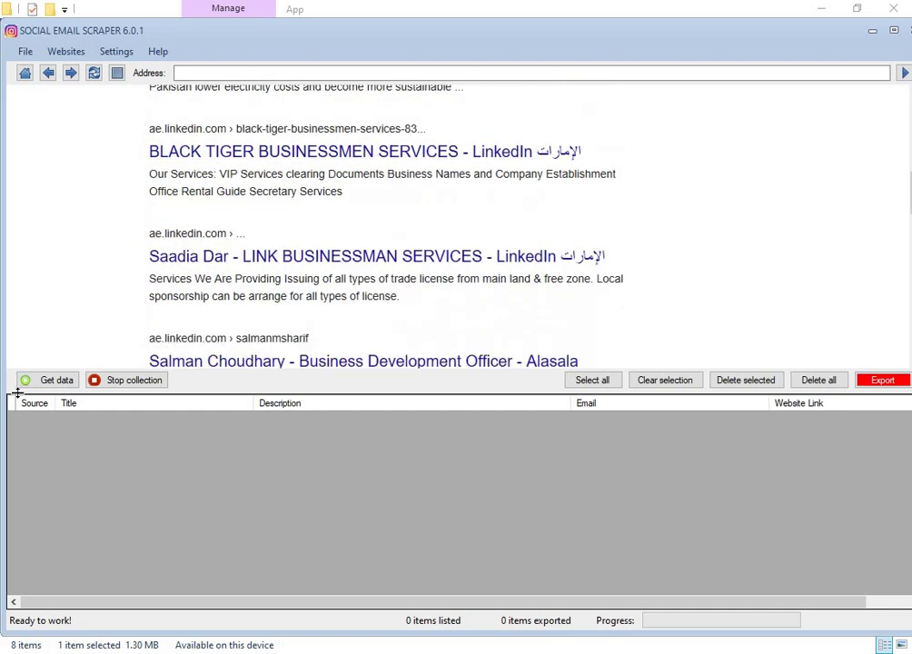
{"action": "left_click", "coordinate": [45, 382]}
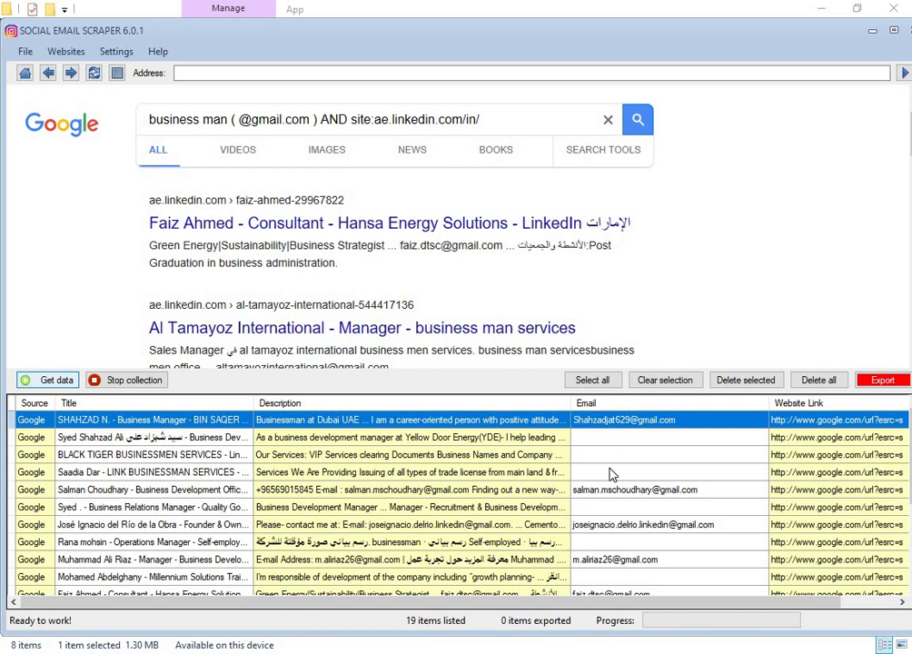
{"action": "scroll", "coordinate": [610, 474], "scroll_direction": "down", "scroll_amount": 3}
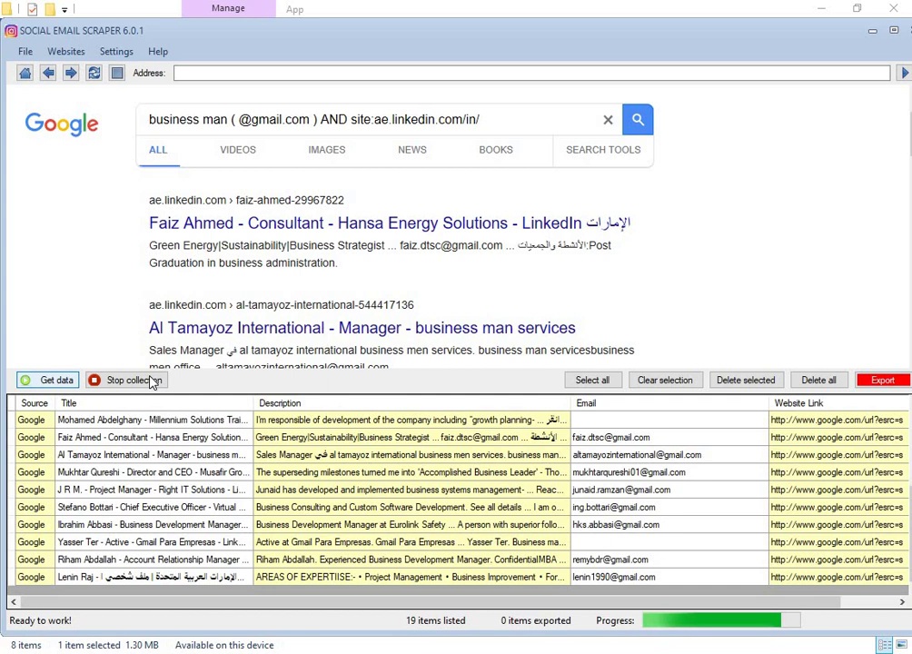
- Stop the data collection and export all collected rows to the Desktop as the Excel file "UAE email"
{"action": "left_click", "coordinate": [151, 383]}
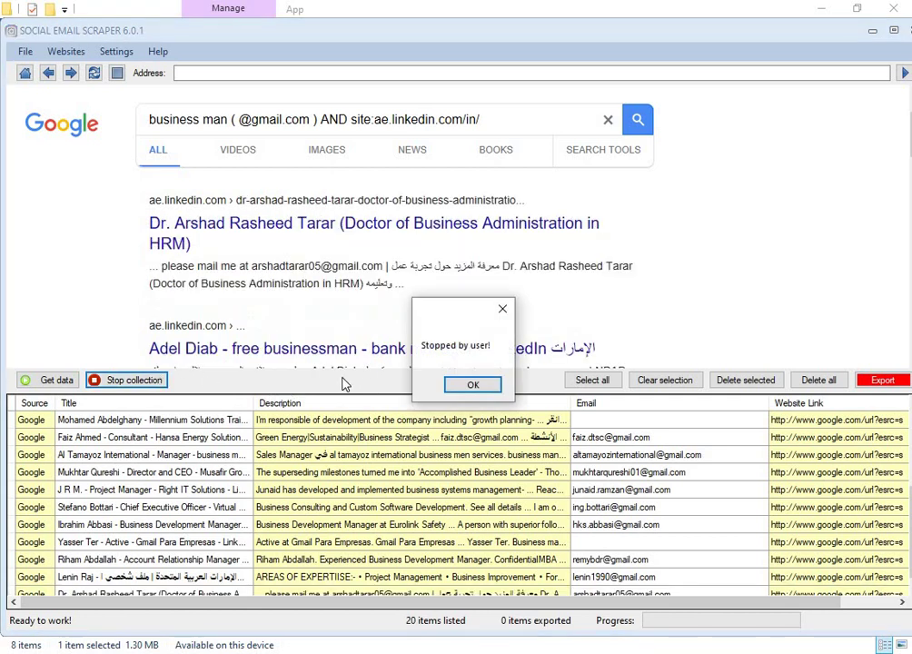
{"action": "left_click", "coordinate": [471, 383]}
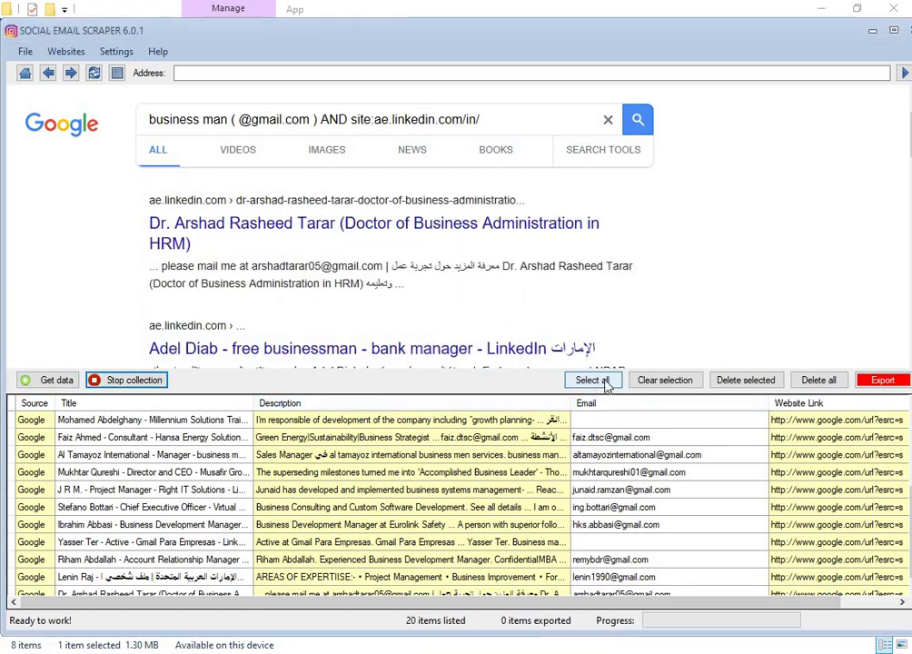
{"action": "left_click", "coordinate": [592, 380]}
{"action": "left_click", "coordinate": [879, 380]}
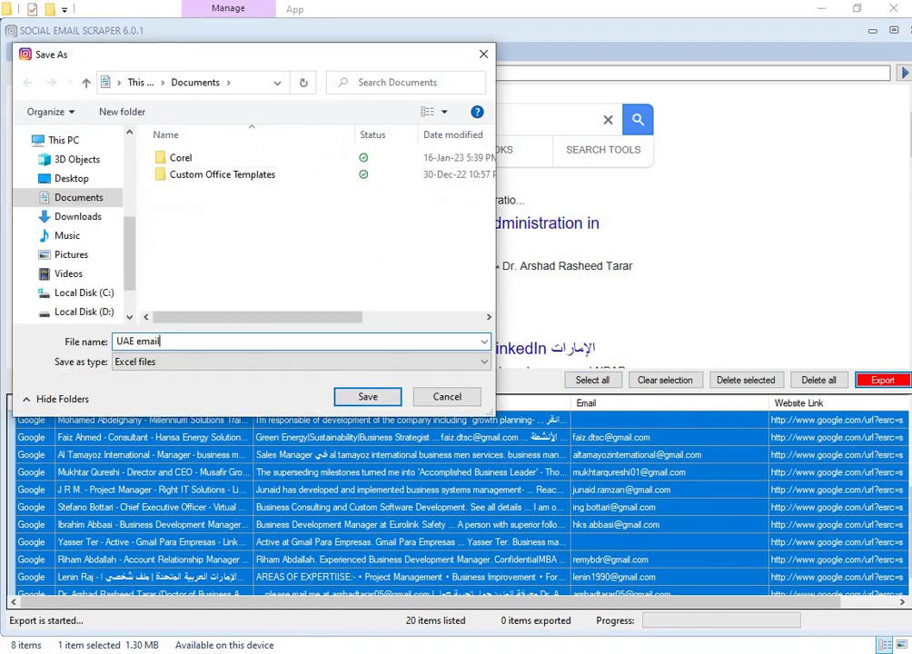
{"action": "type", "text": "UAE email"}
{"action": "left_click", "coordinate": [71, 179]}
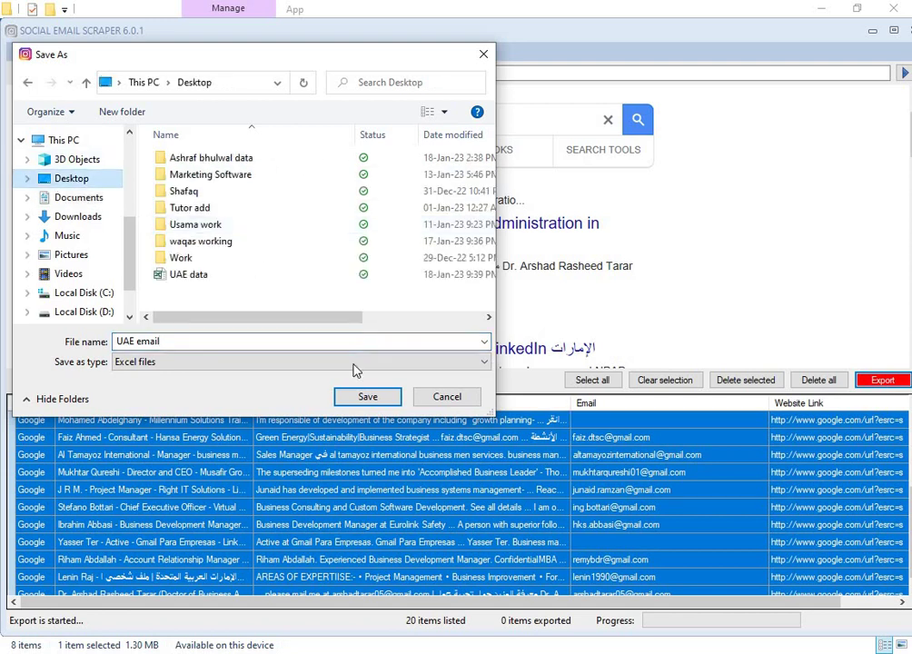
{"action": "left_click", "coordinate": [364, 396]}
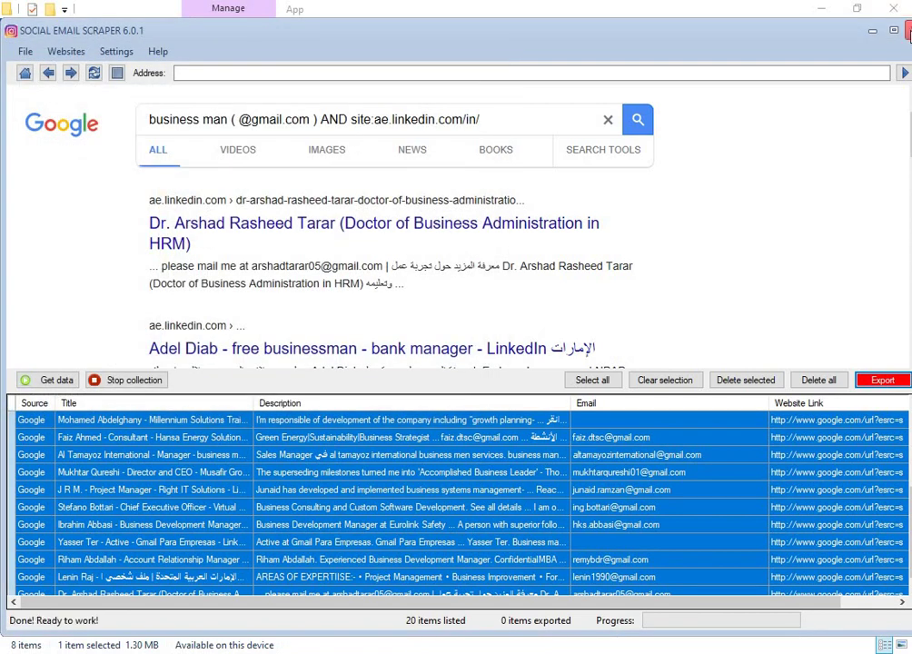
- Exit the email scraper, close its App folder and move the UAE email file to a free area of the desktop
{"action": "left_click", "coordinate": [894, 30]}
{"action": "left_click", "coordinate": [442, 331]}
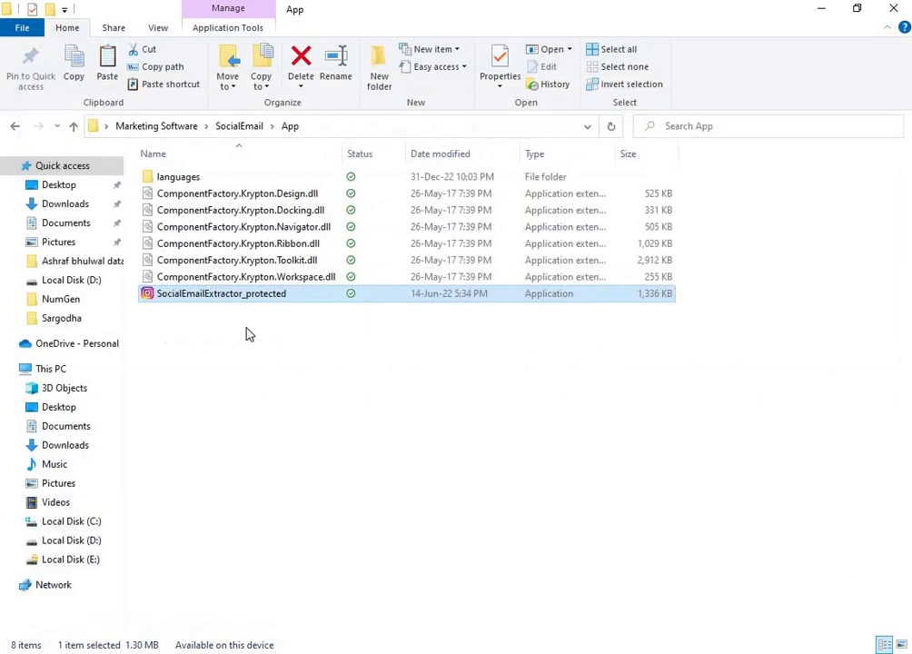
{"action": "left_click", "coordinate": [896, 8]}
{"action": "left_click_drag", "start_coordinate": [266, 514], "coordinate": [498, 200]}
- Open the UAE email workbook, widen column A to review the exported addresses, and close it without saving
{"action": "double_click", "coordinate": [497, 200]}
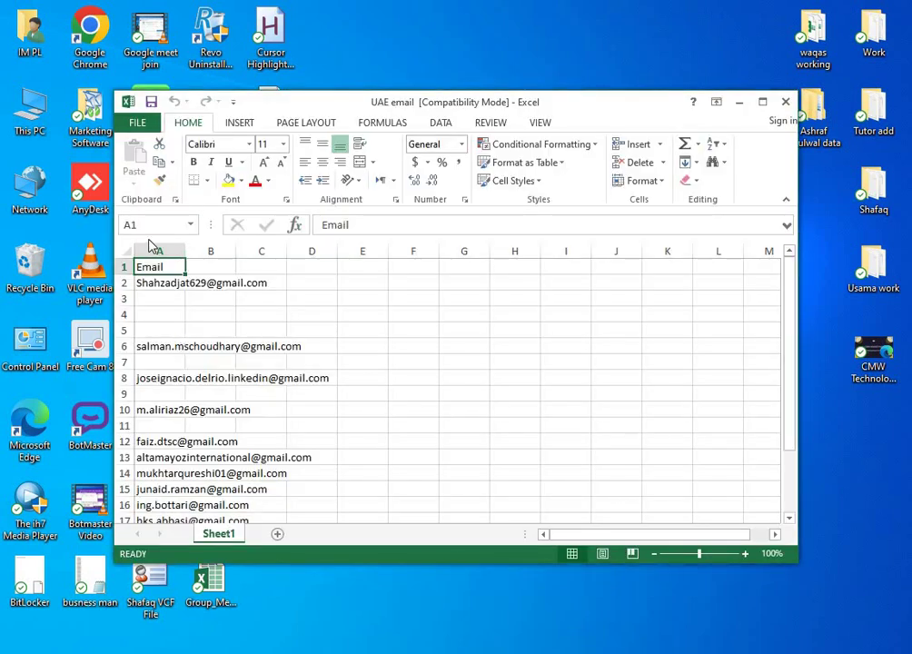
{"action": "double_click", "coordinate": [185, 251]}
{"action": "scroll", "coordinate": [189, 303], "scroll_direction": "down", "scroll_amount": 7}
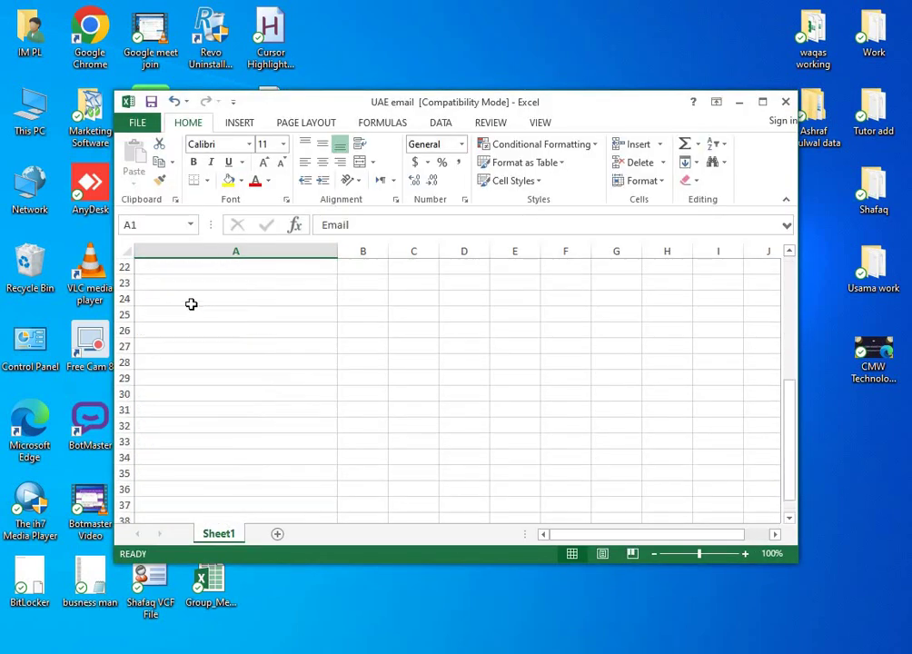
{"action": "scroll", "coordinate": [189, 304], "scroll_direction": "up", "scroll_amount": 7}
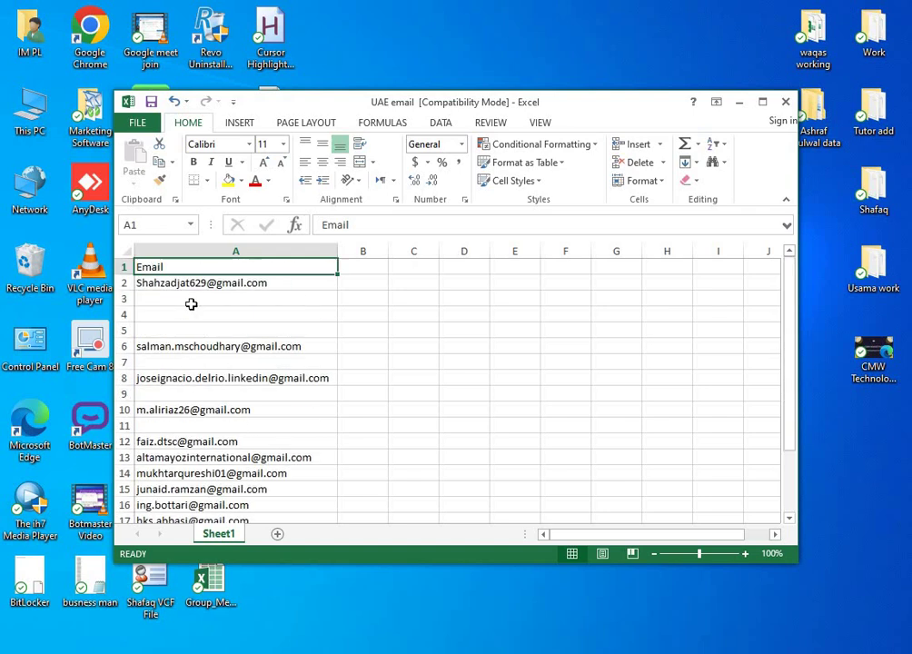
{"action": "scroll", "coordinate": [197, 391], "scroll_direction": "down", "scroll_amount": 1}
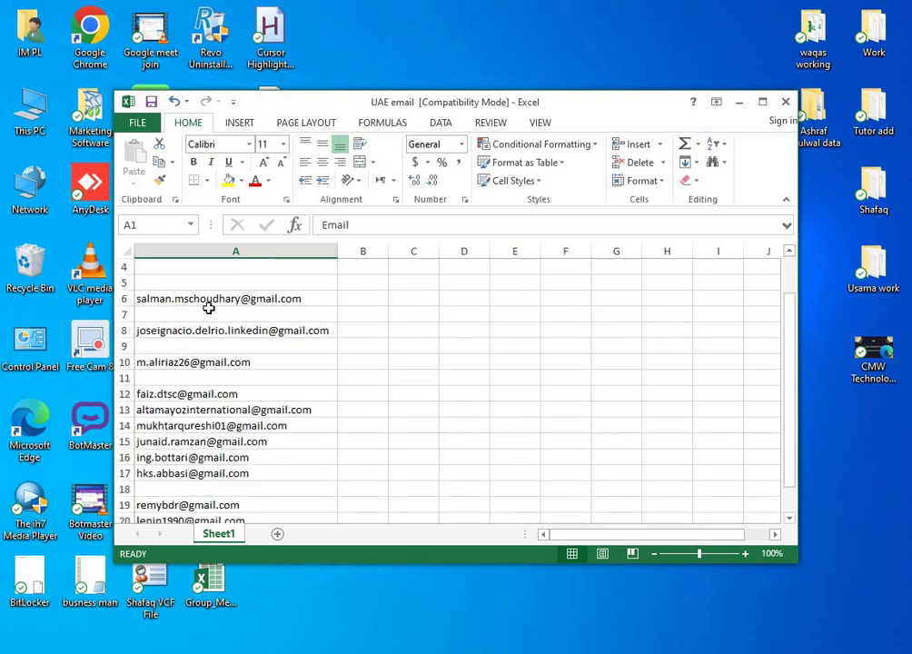
{"action": "left_click", "coordinate": [786, 102]}
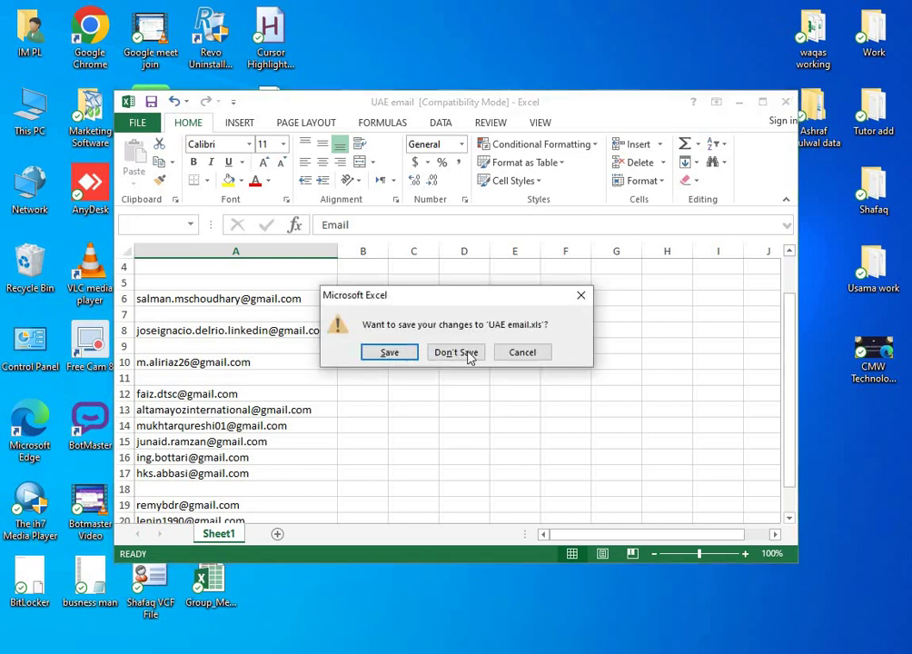
{"action": "left_click", "coordinate": [467, 356]}
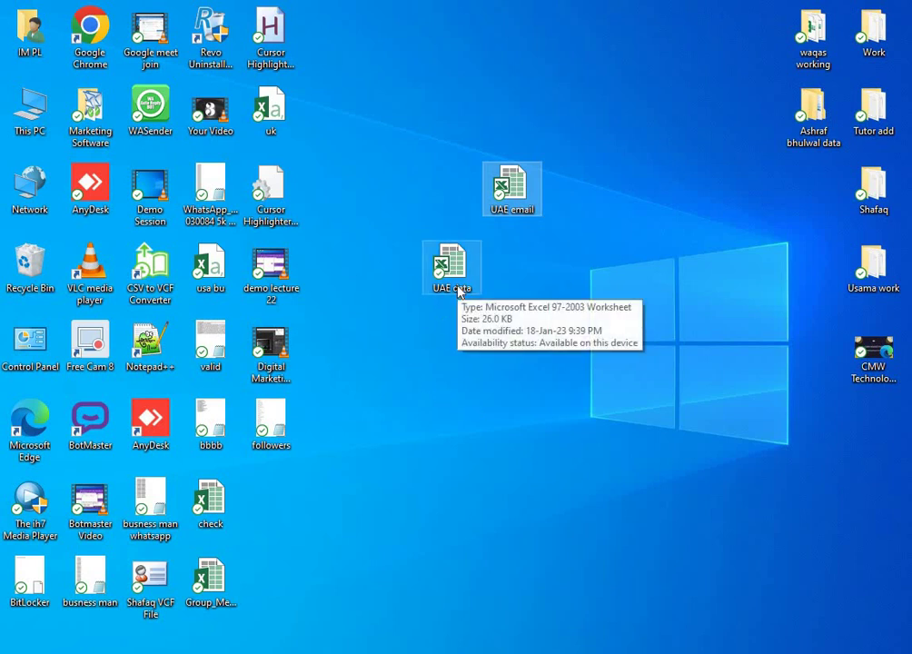
- Launch GloboMailVerifier from its folder inside Marketing Software on the desktop
{"action": "double_click", "coordinate": [91, 114]}
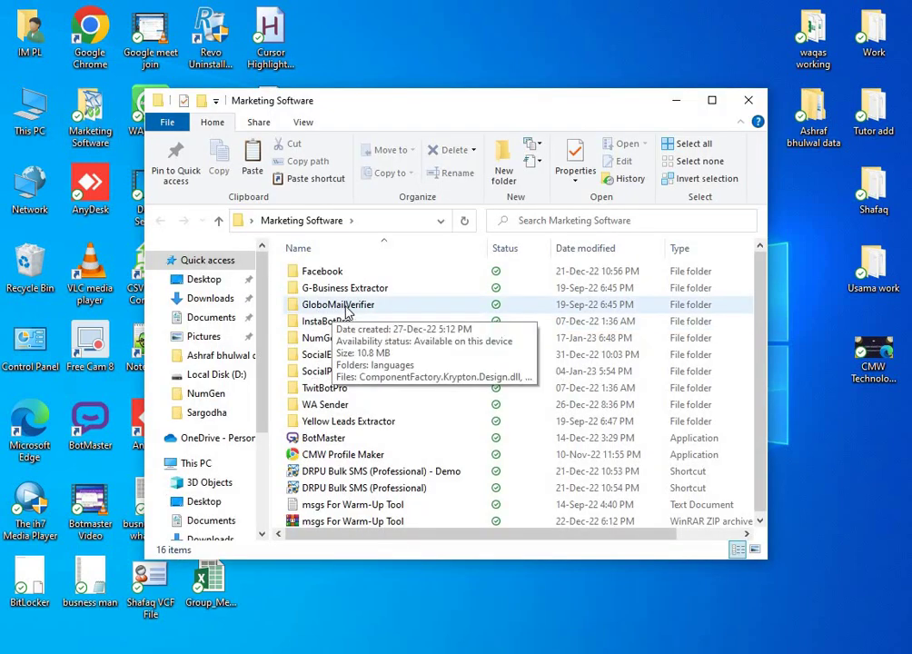
{"action": "double_click", "coordinate": [345, 306]}
{"action": "double_click", "coordinate": [332, 422]}
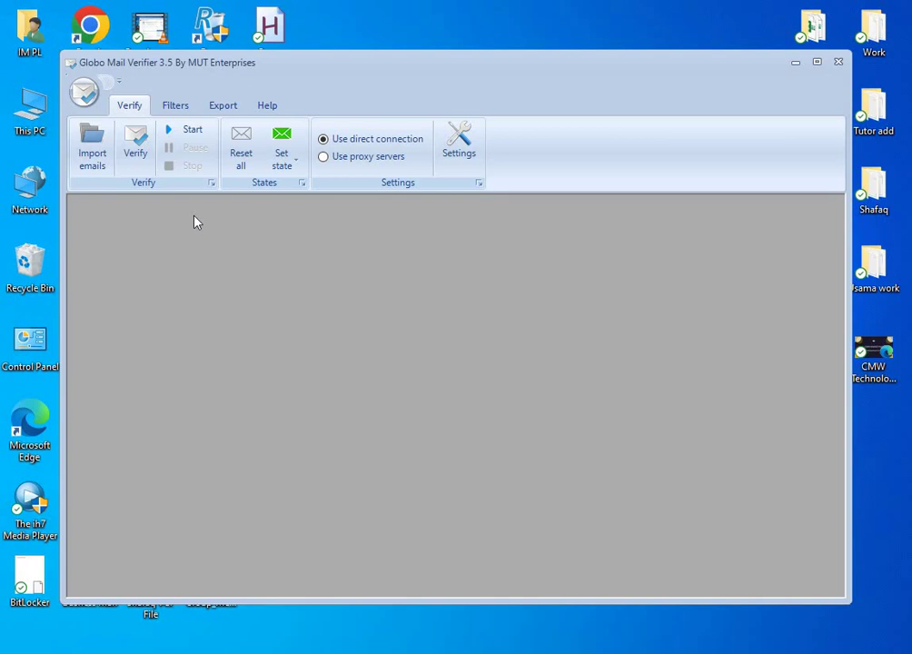
- Import the e-mail addresses from the UAE email file on the Desktop into the verifier
{"action": "left_click", "coordinate": [89, 158]}
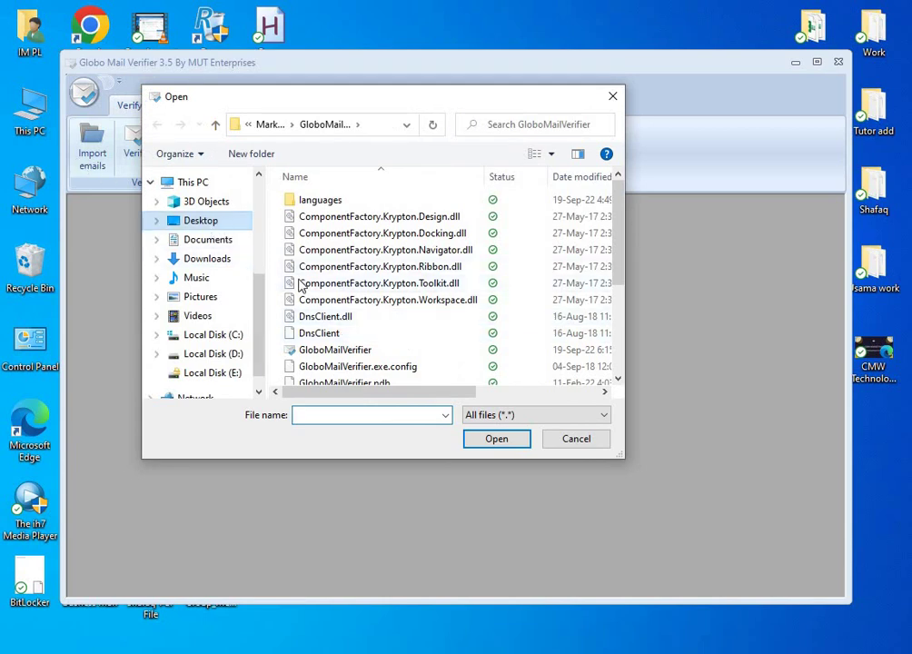
{"action": "scroll", "coordinate": [333, 309], "scroll_direction": "down", "scroll_amount": 5}
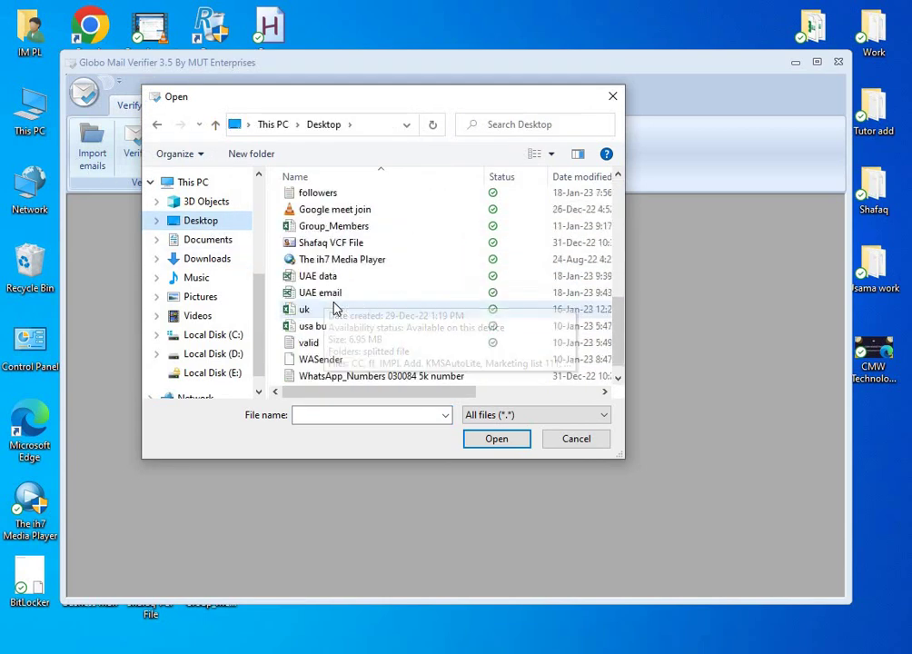
{"action": "left_click", "coordinate": [327, 292]}
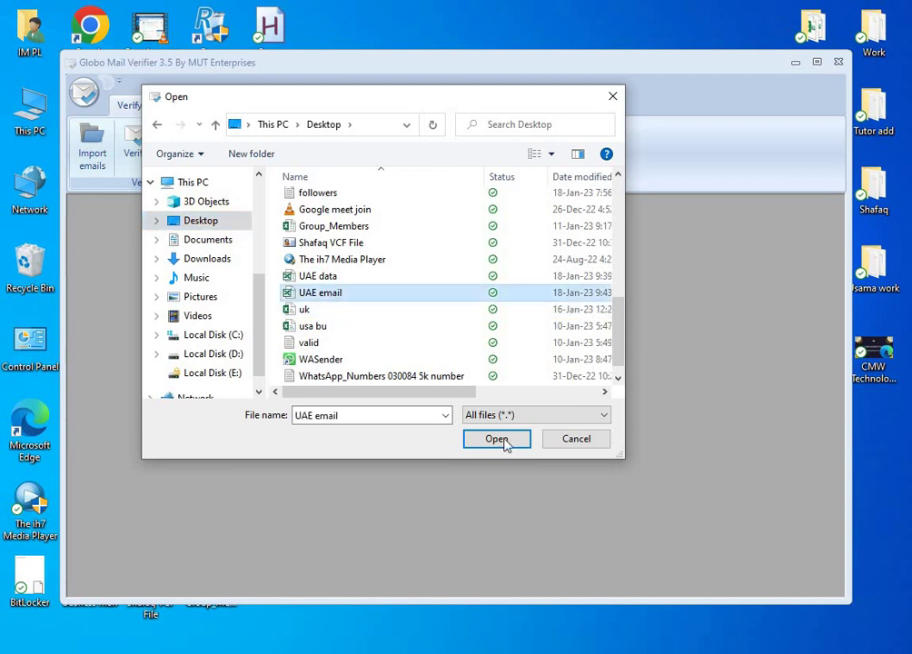
{"action": "left_click", "coordinate": [508, 444]}
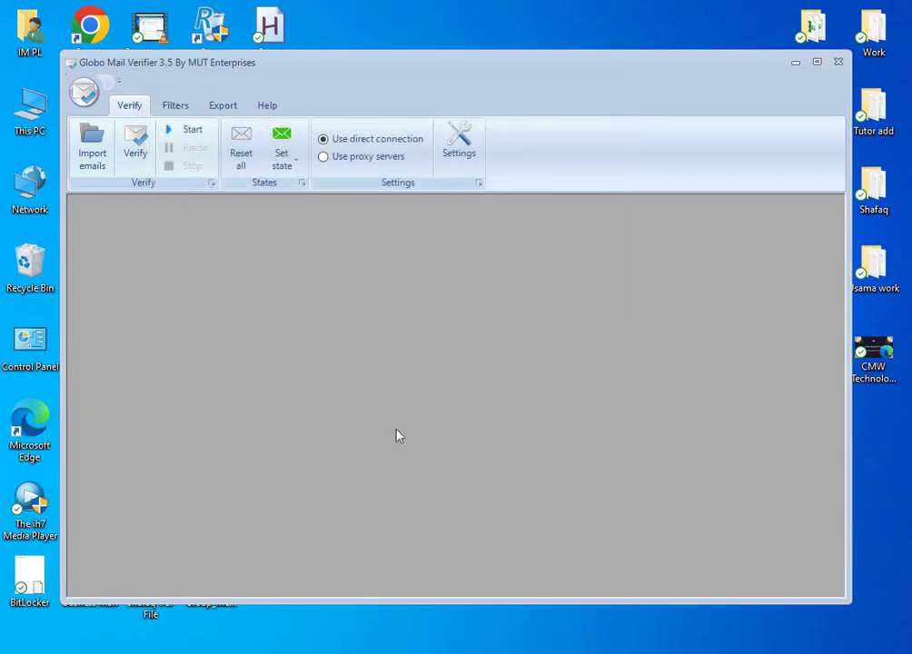
{"action": "left_click", "coordinate": [602, 389]}
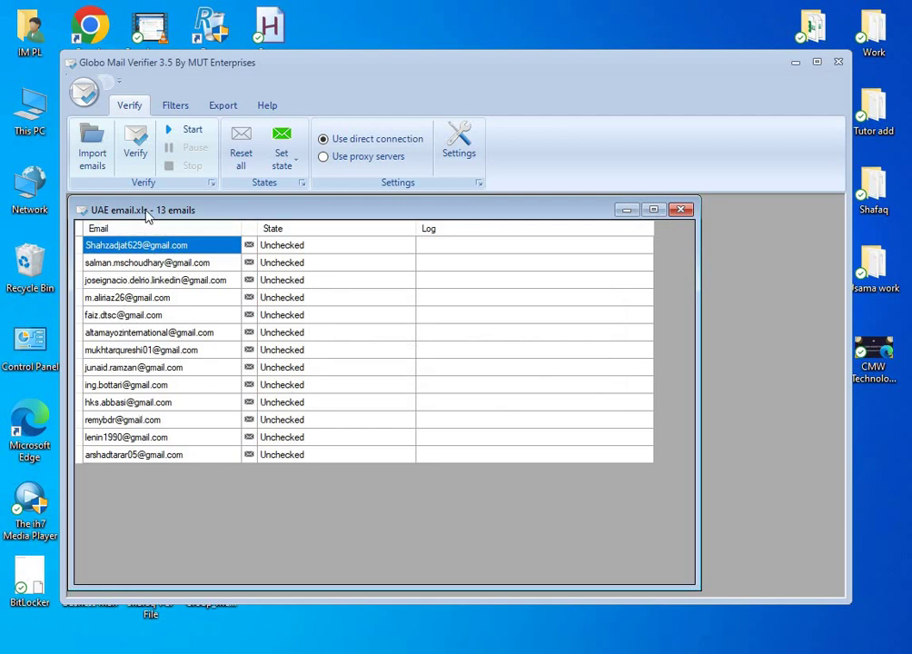
- Maximize the UAE email.xls list, verify all its addresses and dismiss the completion summary
{"action": "left_click_drag", "start_coordinate": [179, 209], "coordinate": [201, 209]}
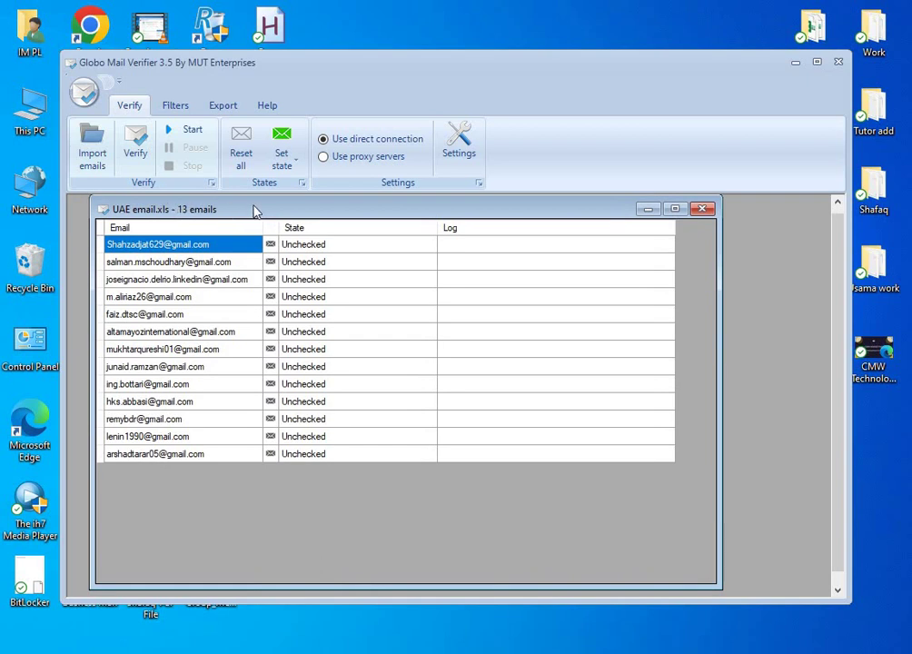
{"action": "double_click", "coordinate": [251, 205]}
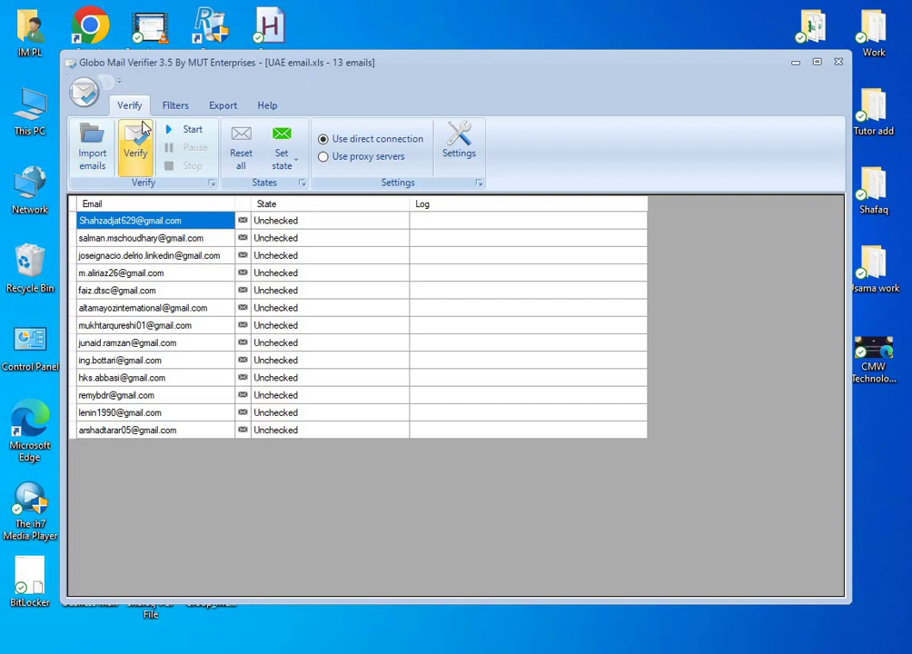
{"action": "left_click", "coordinate": [143, 136]}
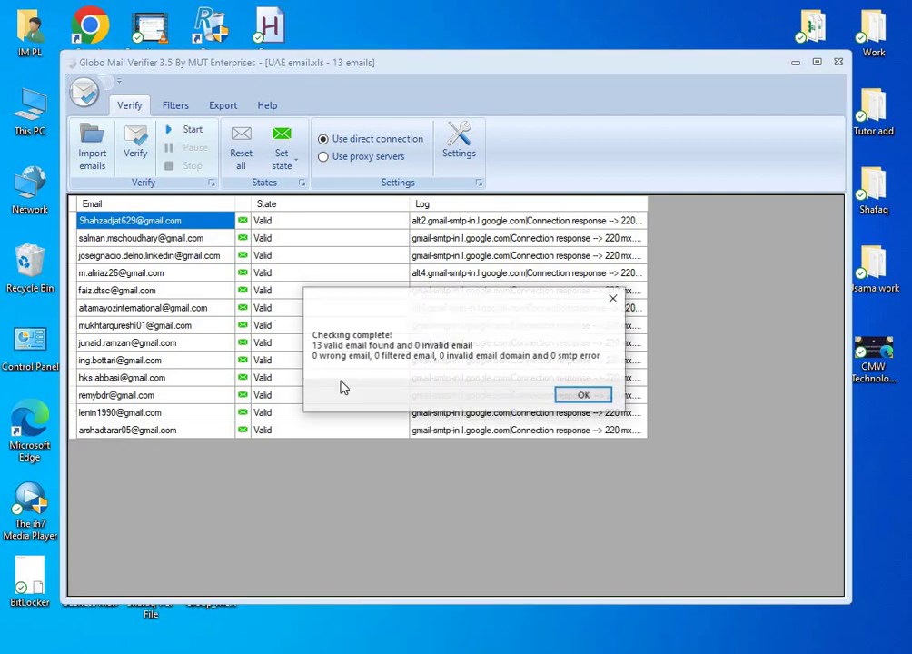
{"action": "left_click_drag", "start_coordinate": [393, 310], "coordinate": [243, 267]}
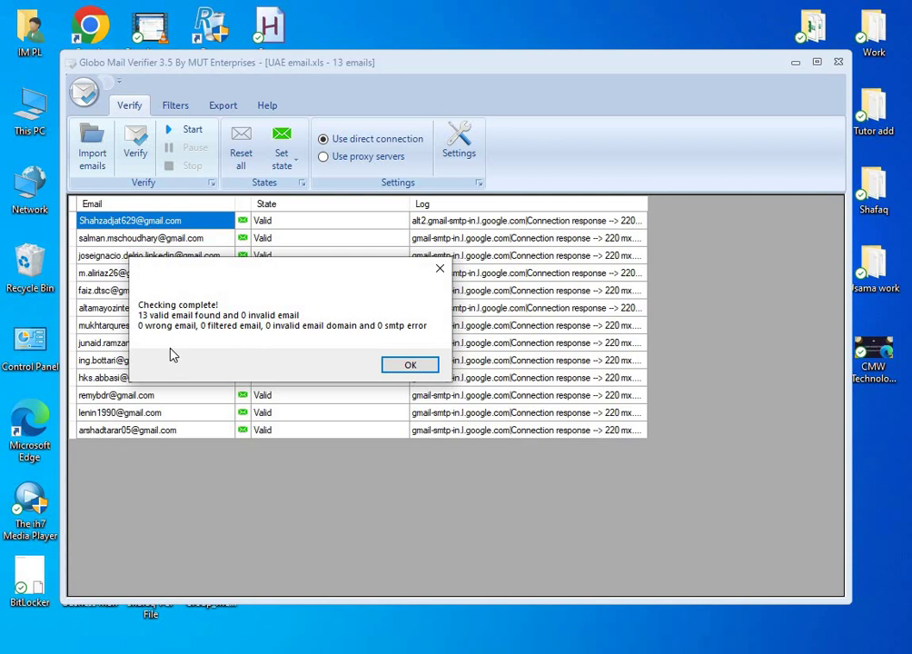
{"action": "left_click", "coordinate": [403, 366]}
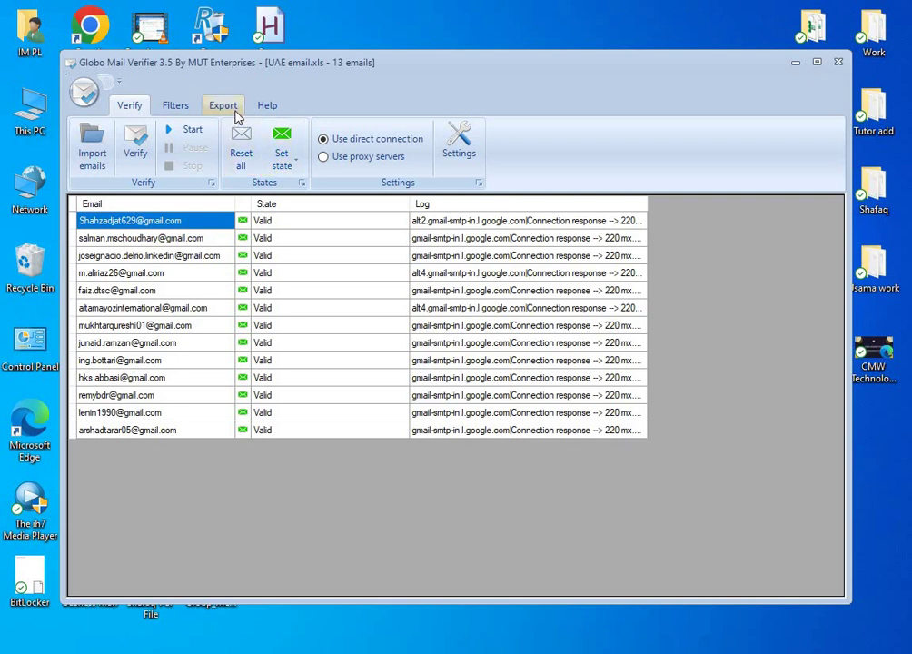
- Review the verifier's state and filter options, and examine the Benchmark web page behind its Send email function
{"action": "left_click", "coordinate": [281, 148]}
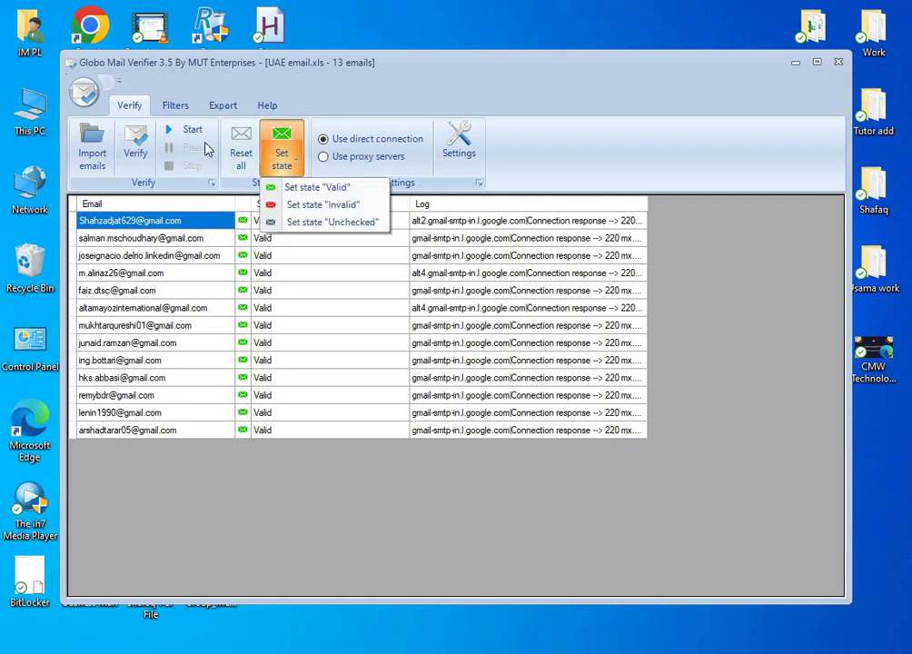
{"action": "left_click", "coordinate": [185, 111]}
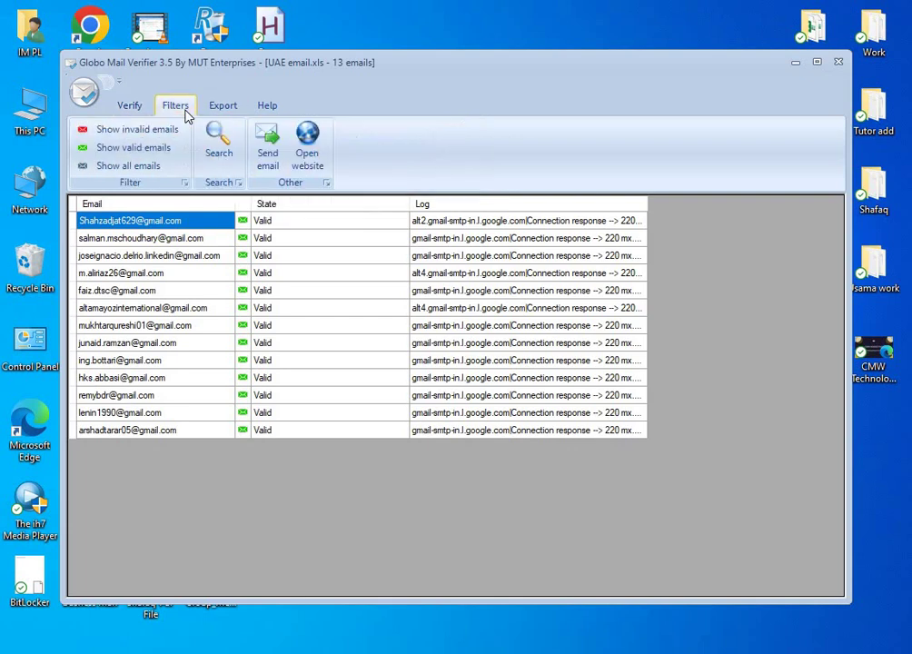
{"action": "left_click", "coordinate": [268, 162]}
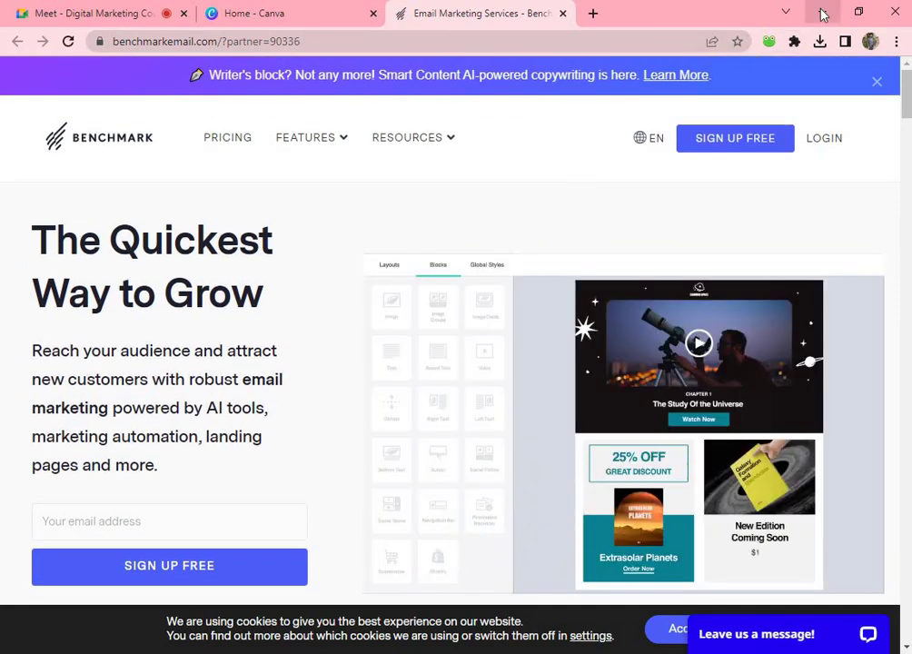
{"action": "left_click", "coordinate": [822, 12]}
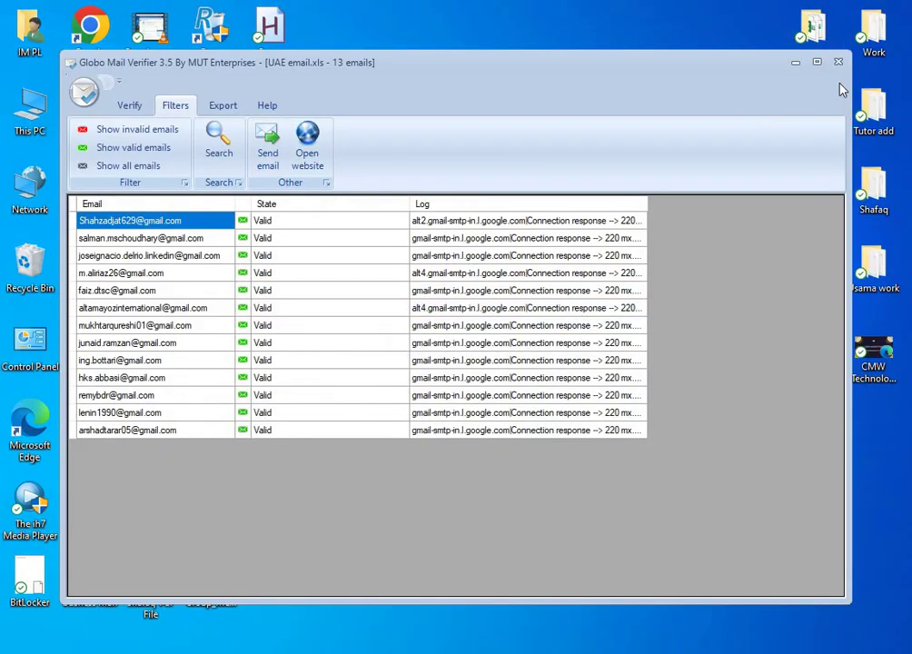
{"action": "left_click", "coordinate": [269, 160]}
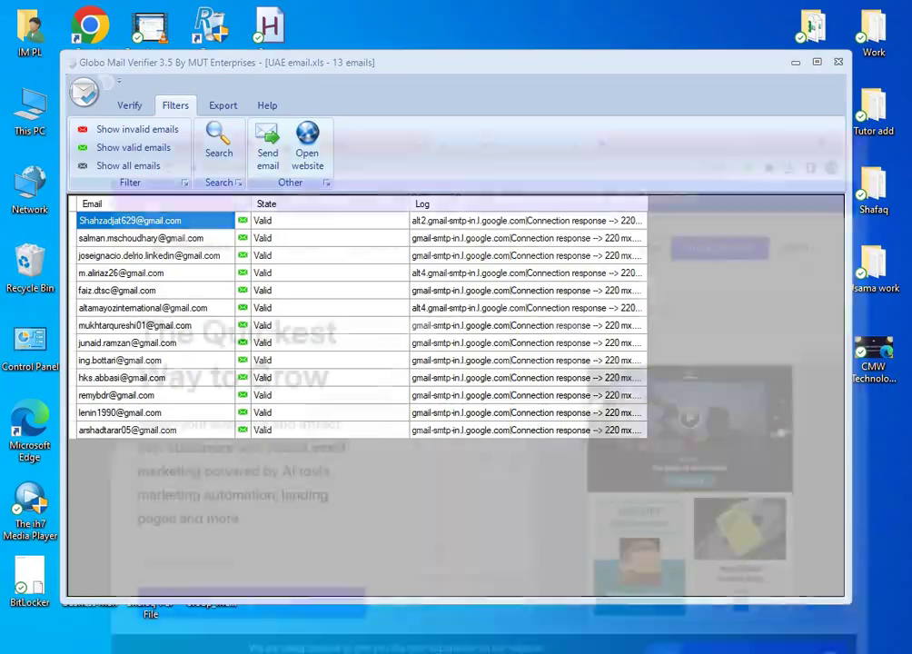
{"action": "scroll", "coordinate": [640, 399], "scroll_direction": "down", "scroll_amount": 3}
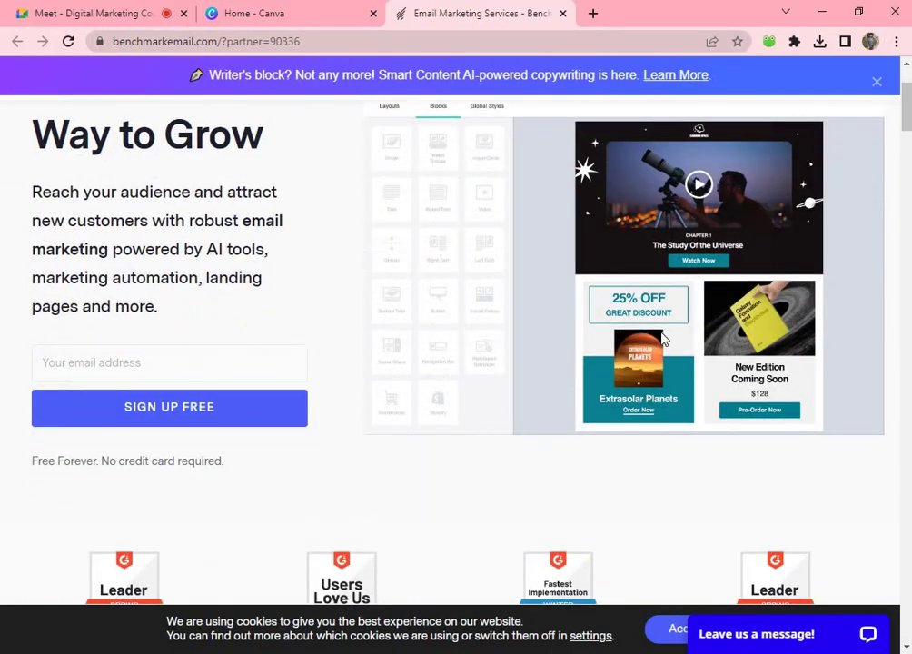
{"action": "scroll", "coordinate": [664, 340], "scroll_direction": "up", "scroll_amount": 3}
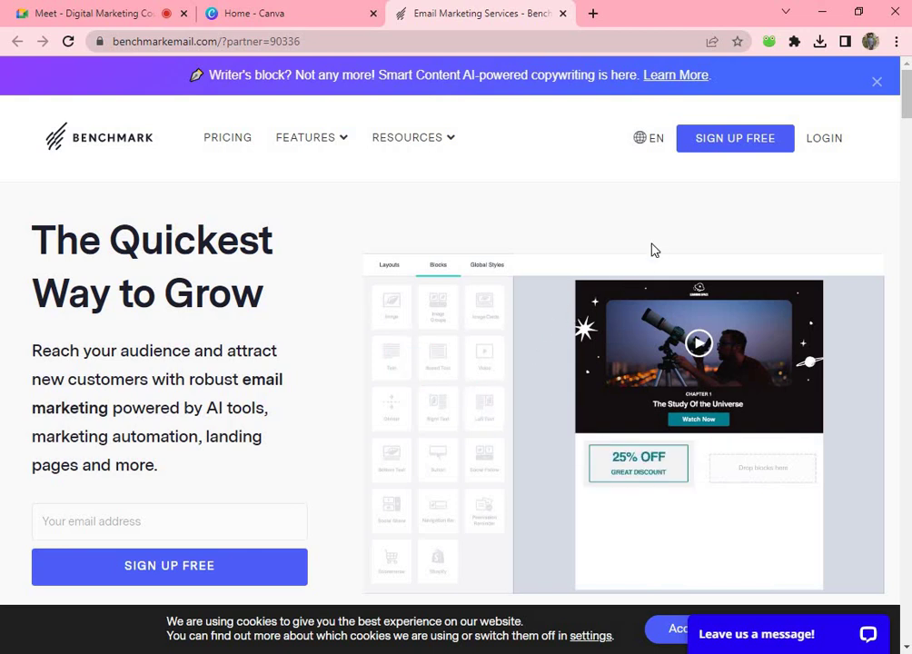
{"action": "left_click", "coordinate": [820, 10]}
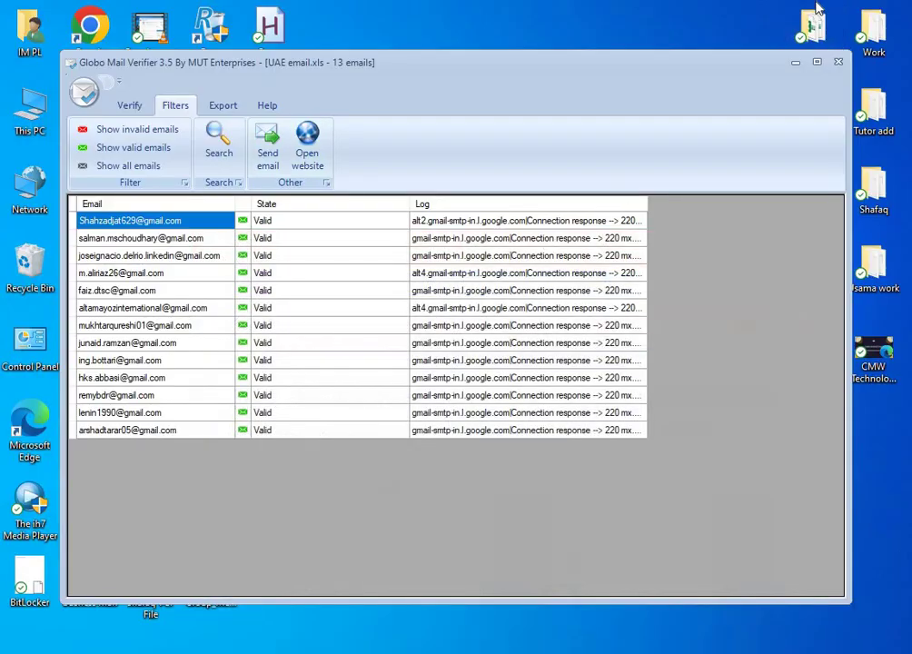
- Exit Globo Mail Verifier, close its folder window and refresh the desktop
{"action": "left_click", "coordinate": [838, 62]}
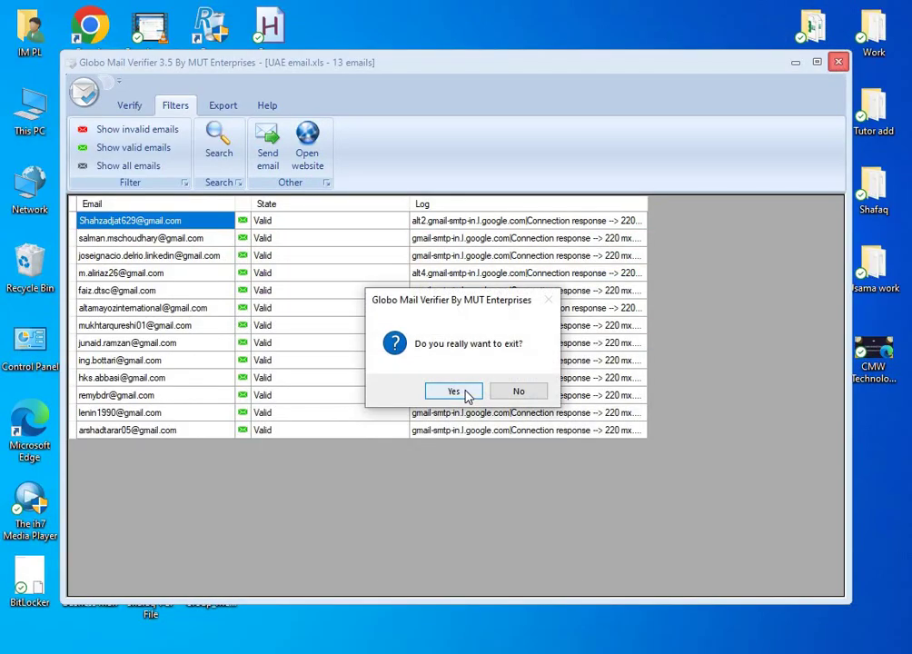
{"action": "left_click", "coordinate": [455, 392]}
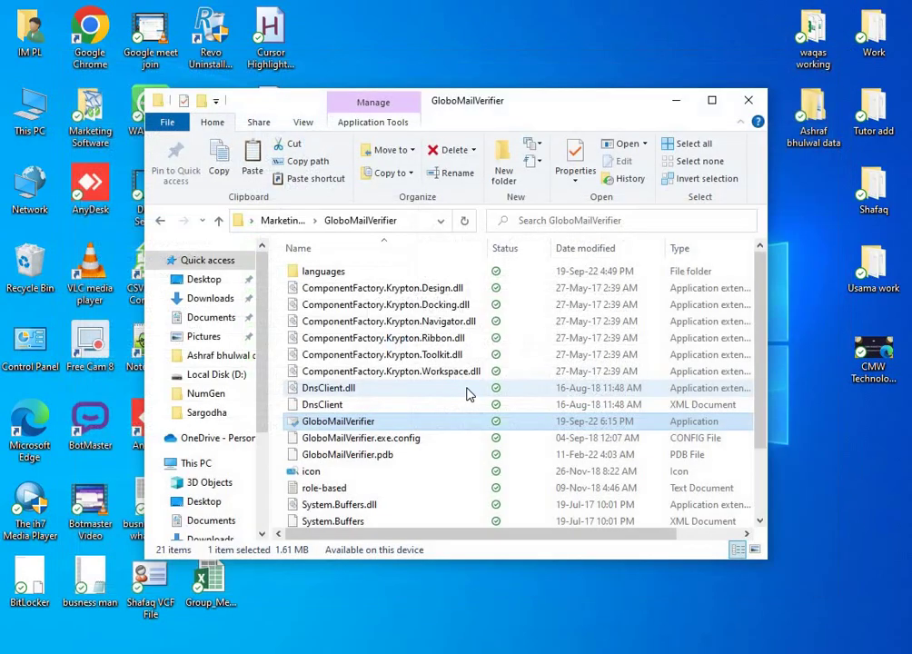
{"action": "left_click", "coordinate": [734, 110]}
{"action": "right_click", "coordinate": [525, 340]}
{"action": "left_click", "coordinate": [552, 382]}
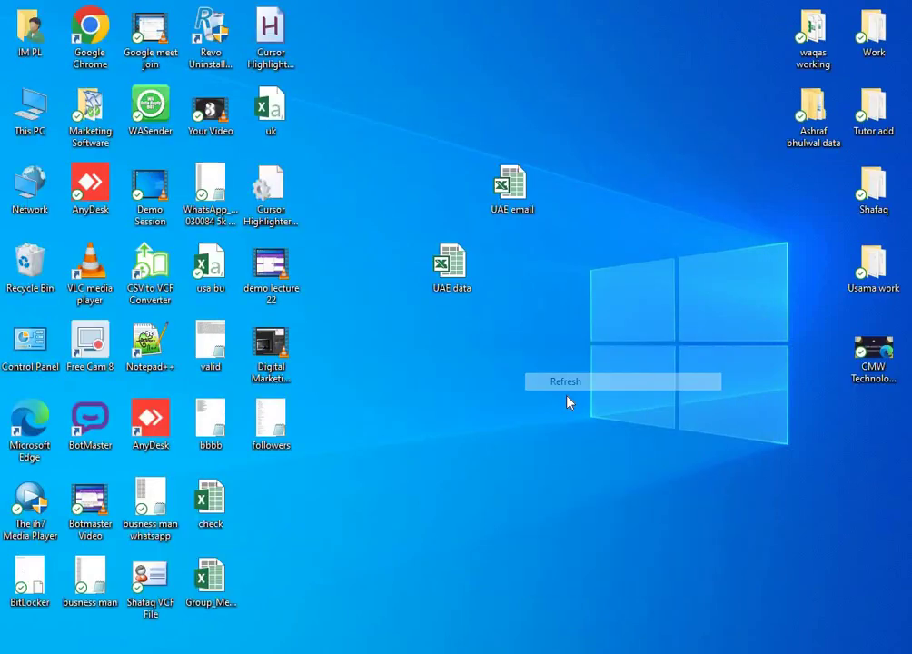
{"action": "right_click", "coordinate": [556, 385]}
{"action": "left_click", "coordinate": [600, 433]}
{"action": "right_click", "coordinate": [548, 358]}
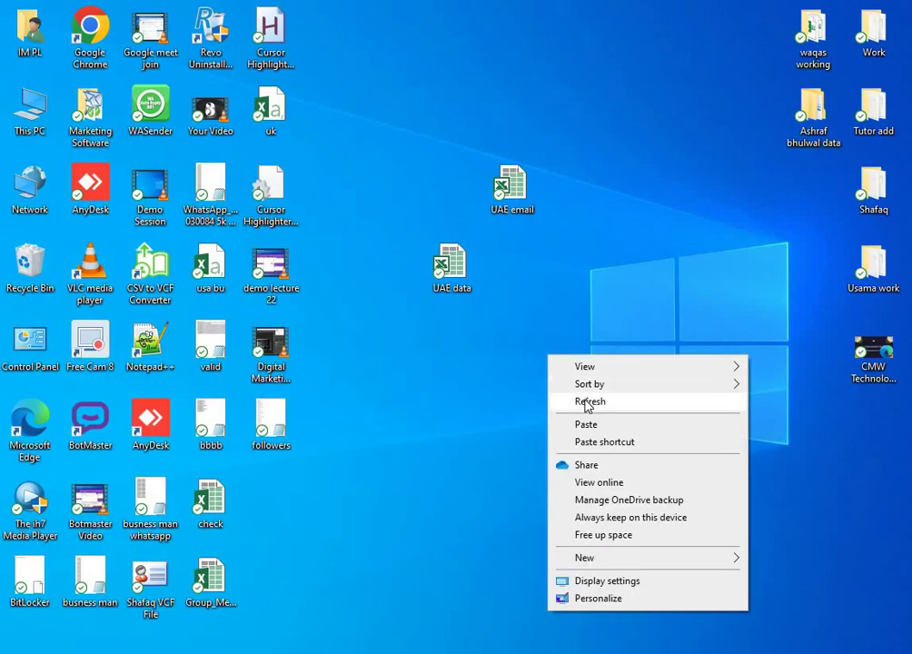
{"action": "left_click", "coordinate": [586, 403]}
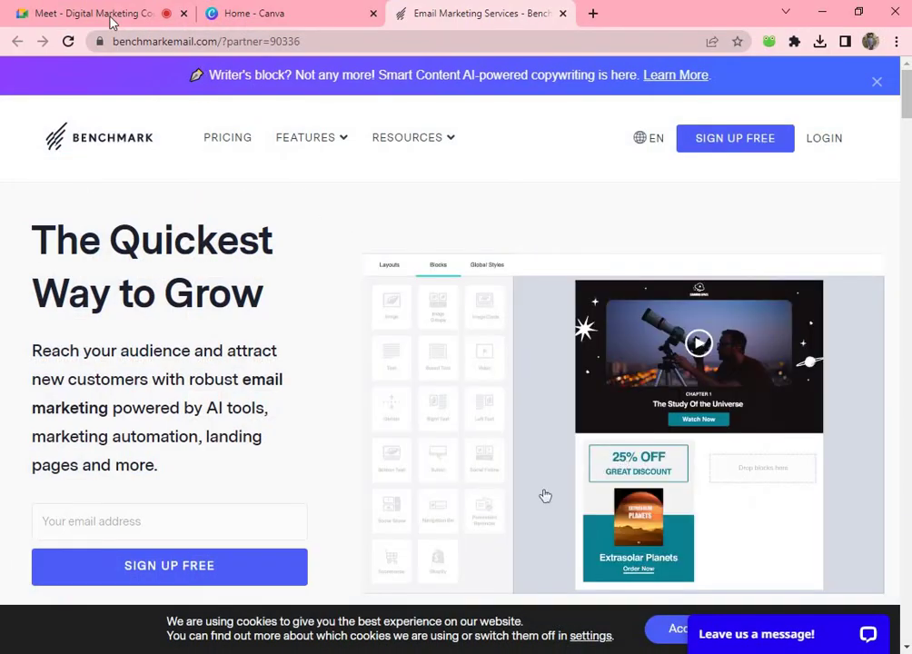
- Switch to Canva in the browser and create a new custom-size design of 1000 × 1000 px
{"action": "left_click", "coordinate": [110, 18]}
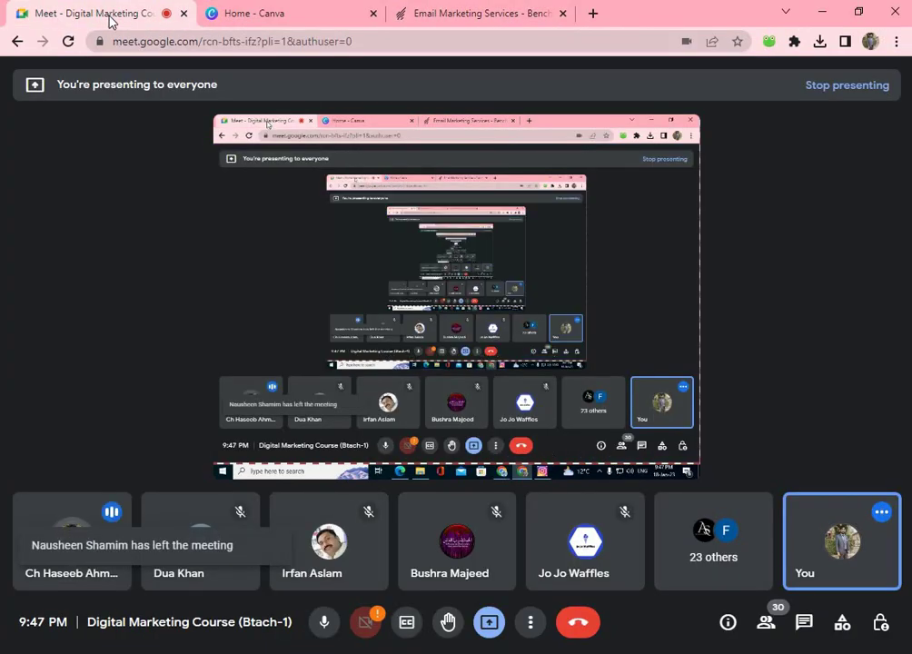
{"action": "left_click", "coordinate": [291, 9]}
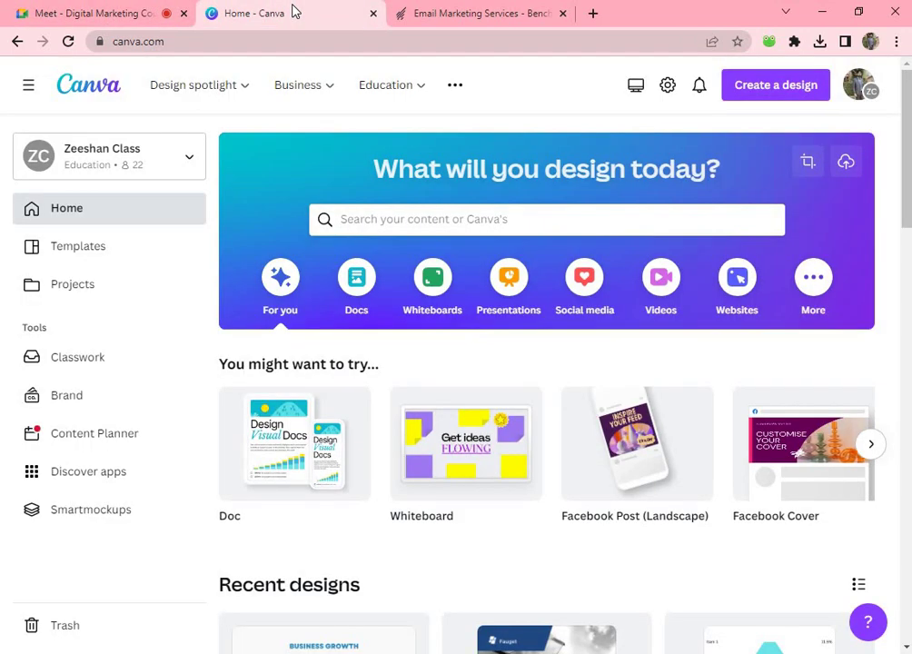
{"action": "mouse_move", "coordinate": [330, 95]}
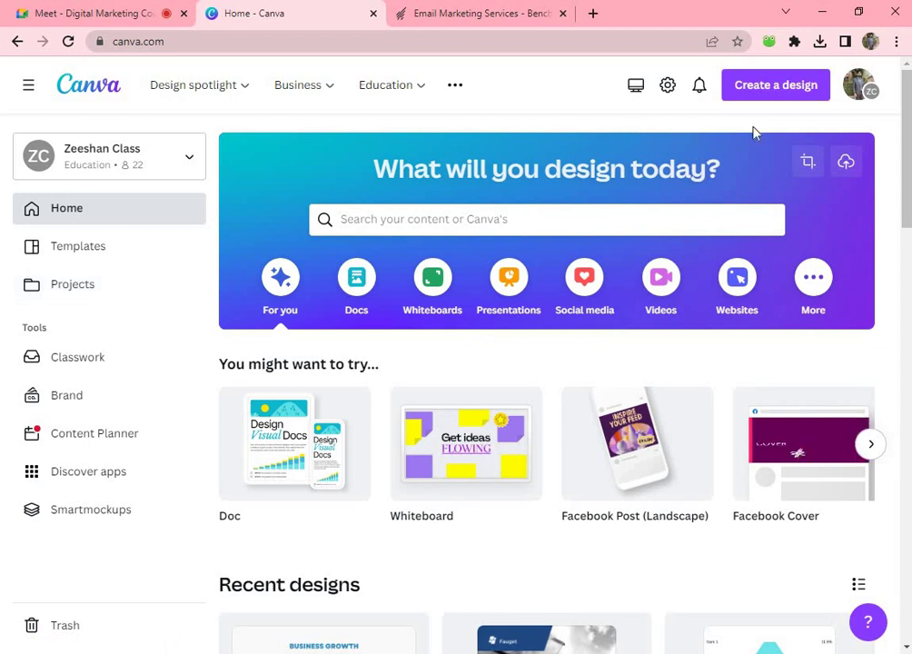
{"action": "left_click", "coordinate": [771, 86]}
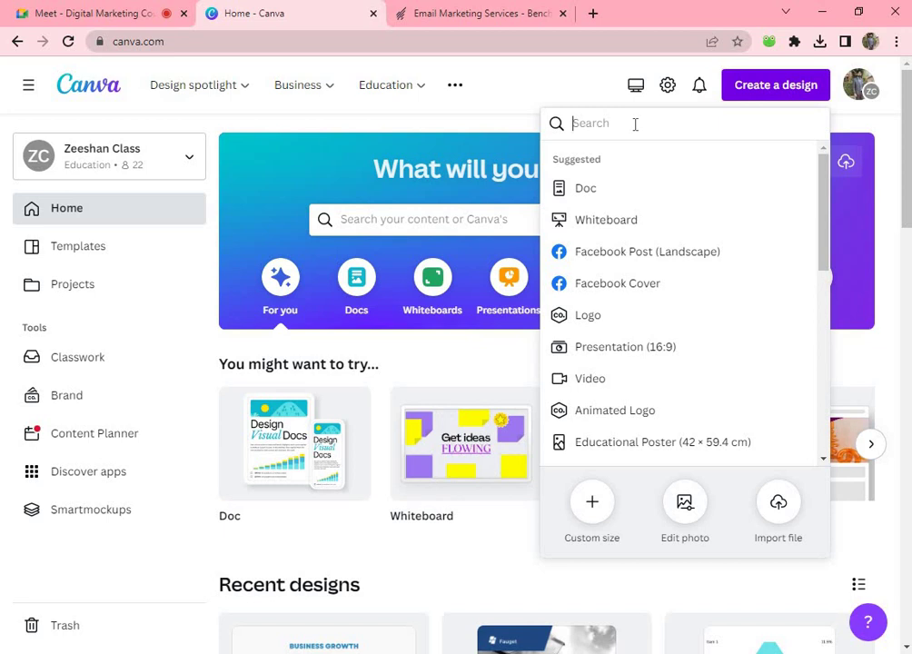
{"action": "left_click", "coordinate": [585, 523]}
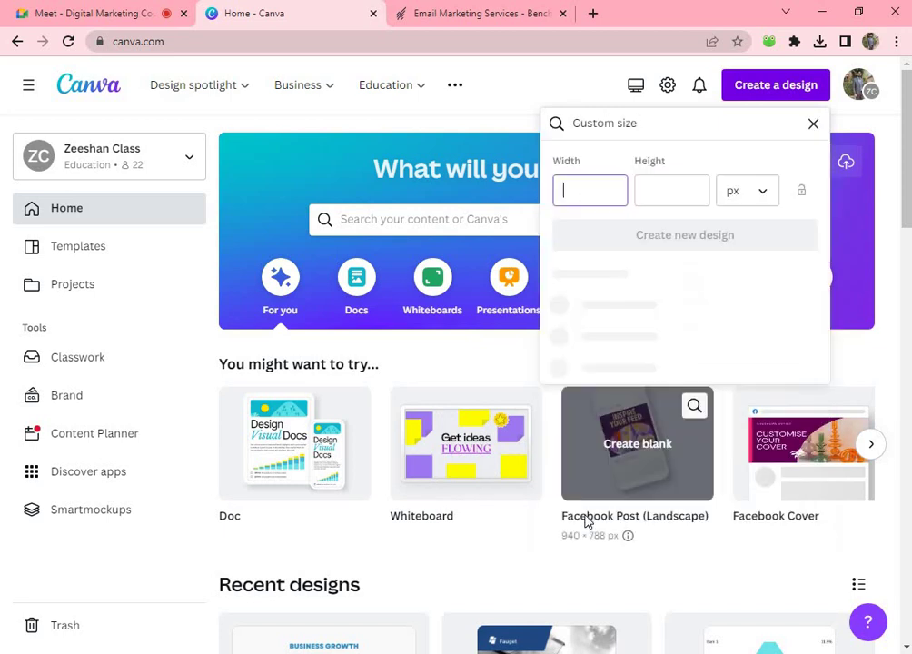
{"action": "type", "text": "10"}
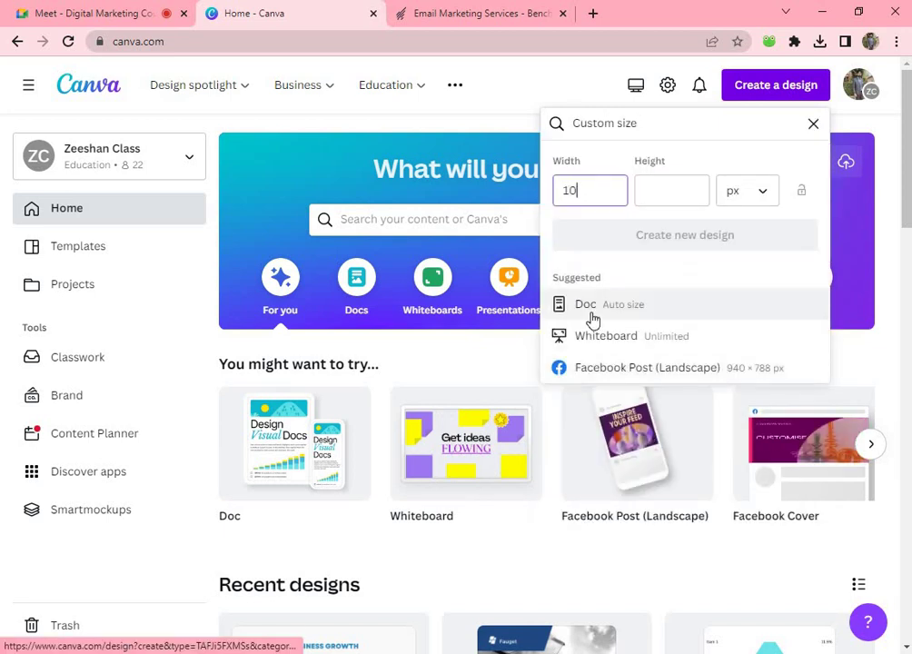
{"action": "type", "text": "00"}
{"action": "key", "text": "Tab"}
{"action": "type", "text": "100"}
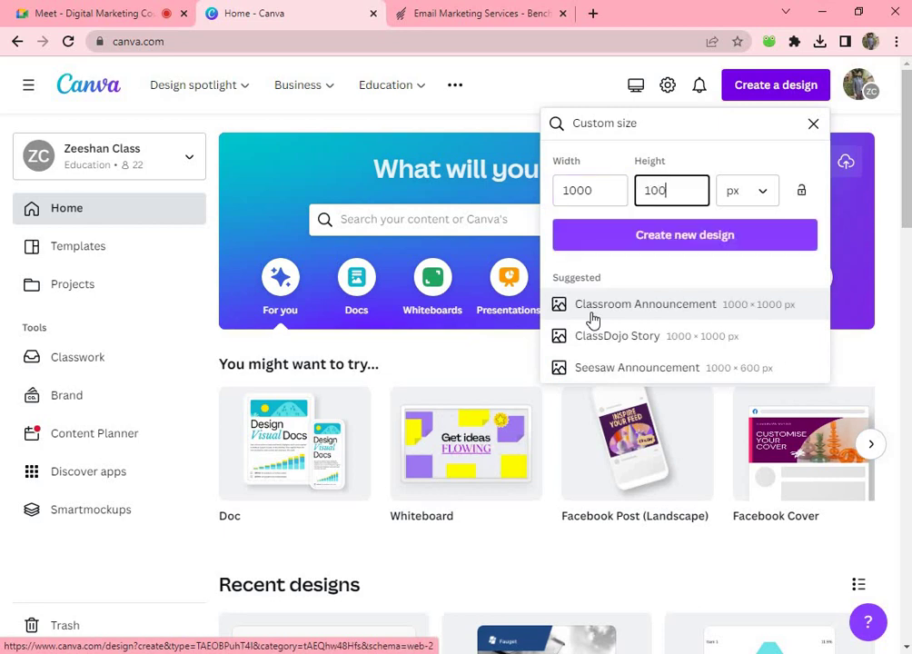
{"action": "key", "text": "Return"}
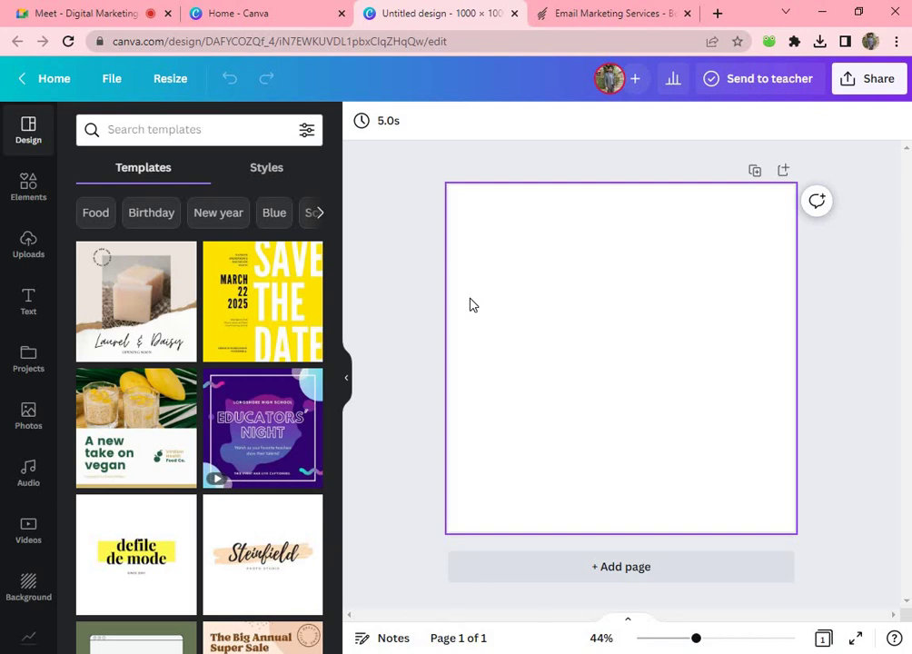
- Review the design templates, the editor's side tools and the available Canva apps
{"action": "scroll", "coordinate": [91, 396], "scroll_direction": "down", "scroll_amount": 3}
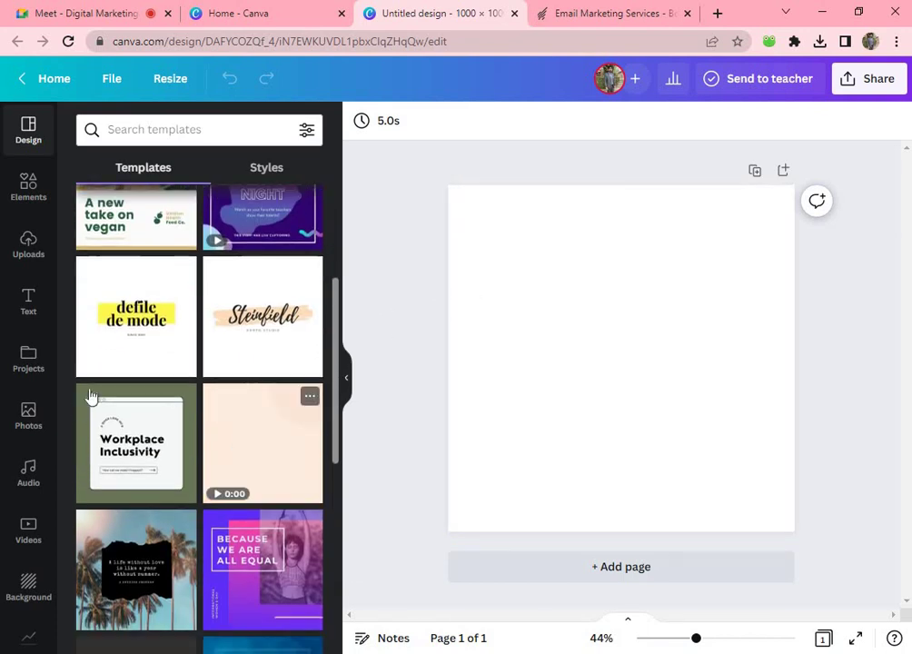
{"action": "scroll", "coordinate": [61, 392], "scroll_direction": "down", "scroll_amount": 4}
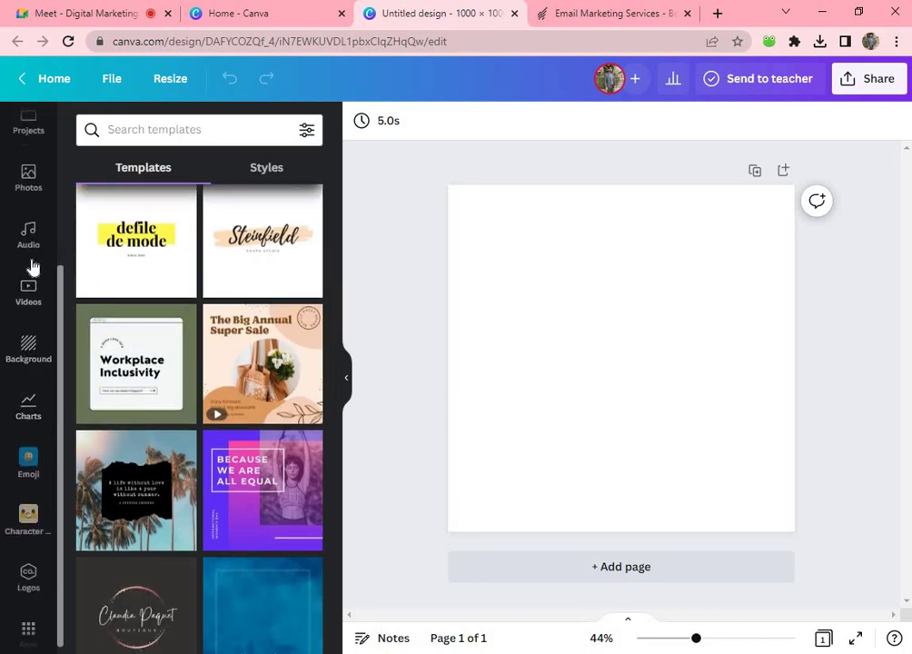
{"action": "scroll", "coordinate": [34, 445], "scroll_direction": "down", "scroll_amount": 1}
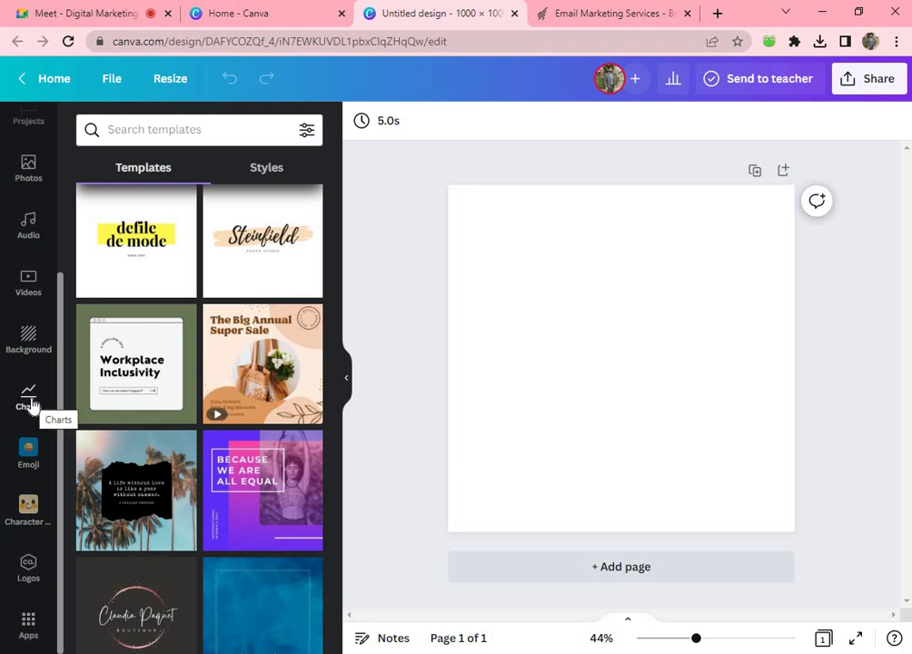
{"action": "left_click", "coordinate": [28, 627]}
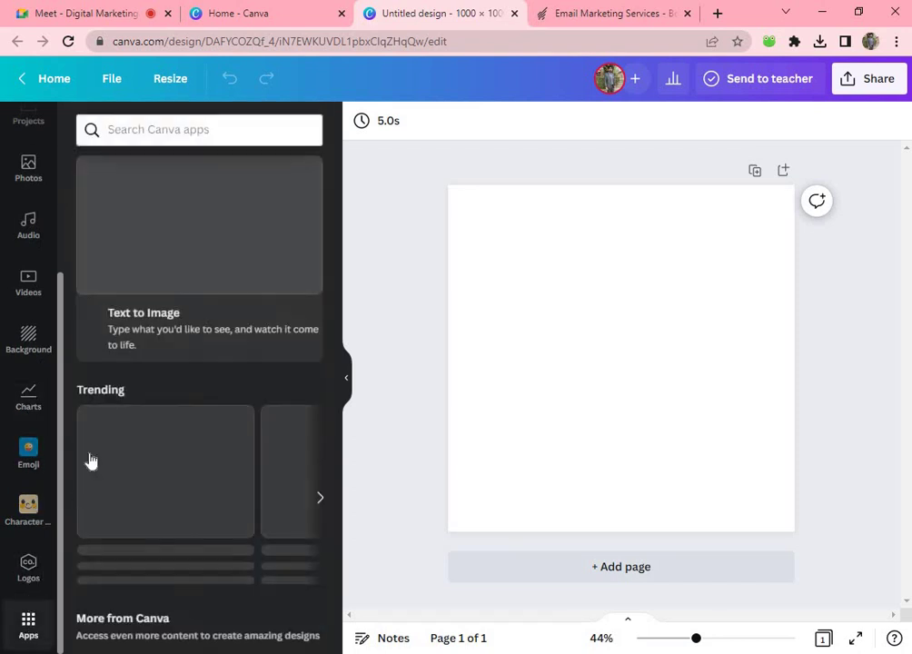
{"action": "scroll", "coordinate": [150, 436], "scroll_direction": "down", "scroll_amount": 3}
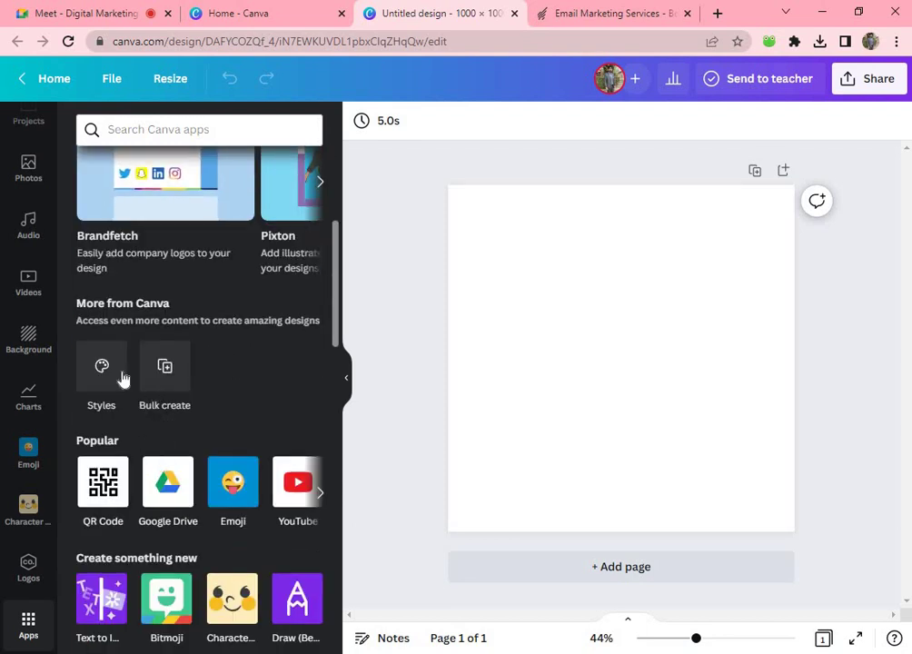
- Browse the chart categories and add a stacked bar chart from Bar Charts to the blank page
{"action": "left_click", "coordinate": [26, 409]}
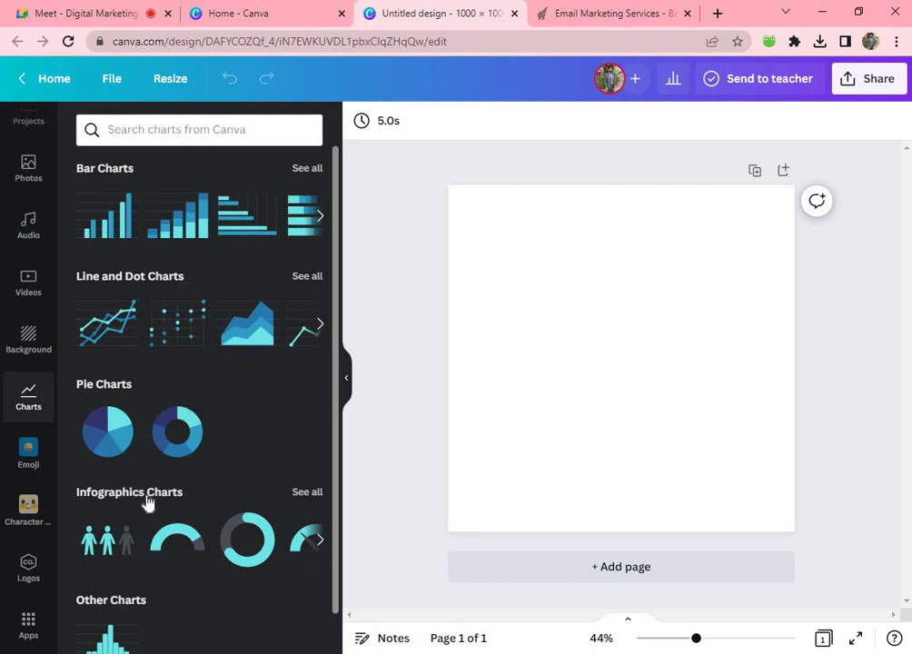
{"action": "scroll", "coordinate": [136, 554], "scroll_direction": "down", "scroll_amount": 1}
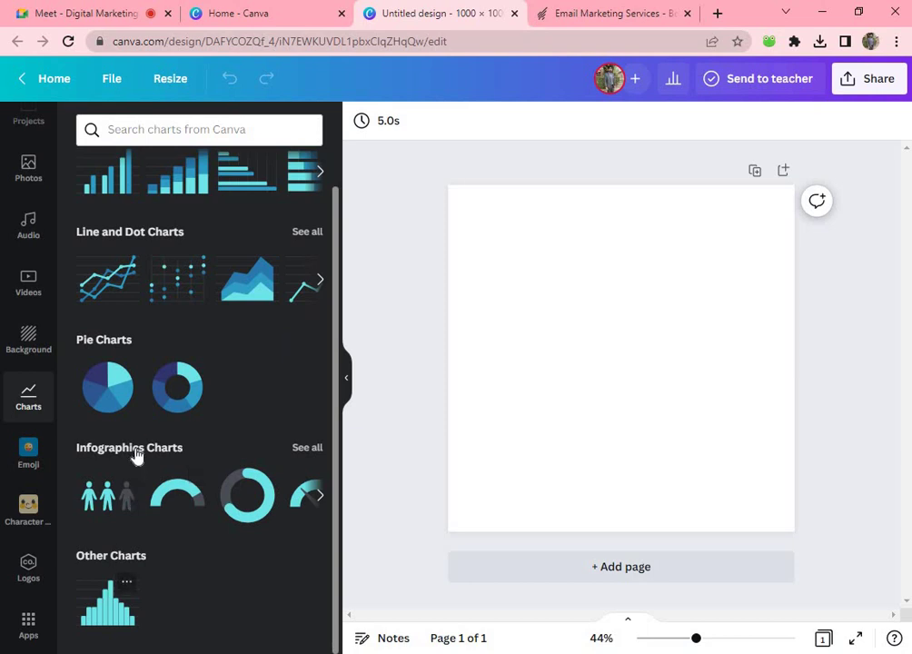
{"action": "scroll", "coordinate": [136, 450], "scroll_direction": "up", "scroll_amount": 1}
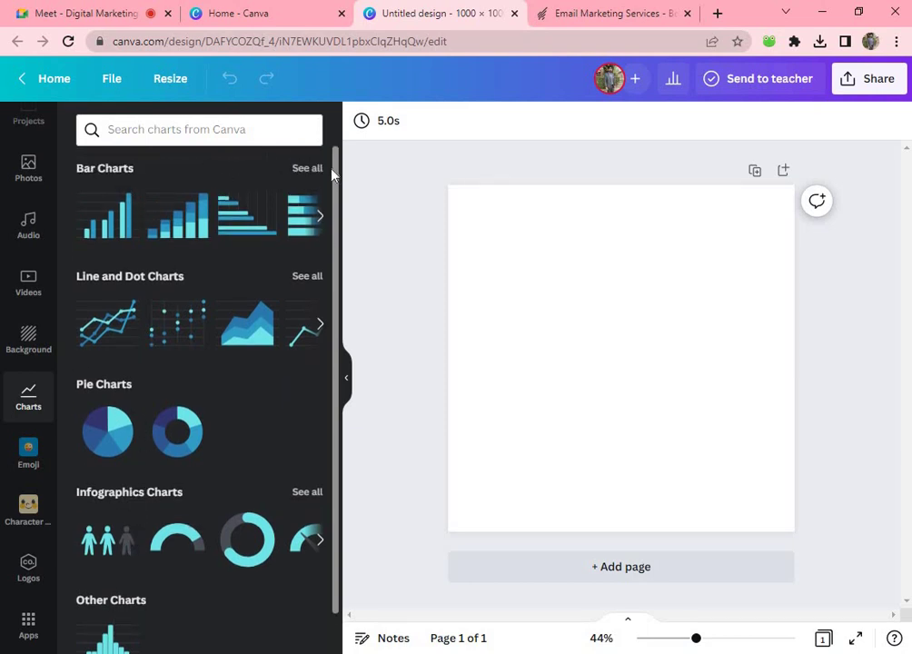
{"action": "left_click", "coordinate": [307, 170]}
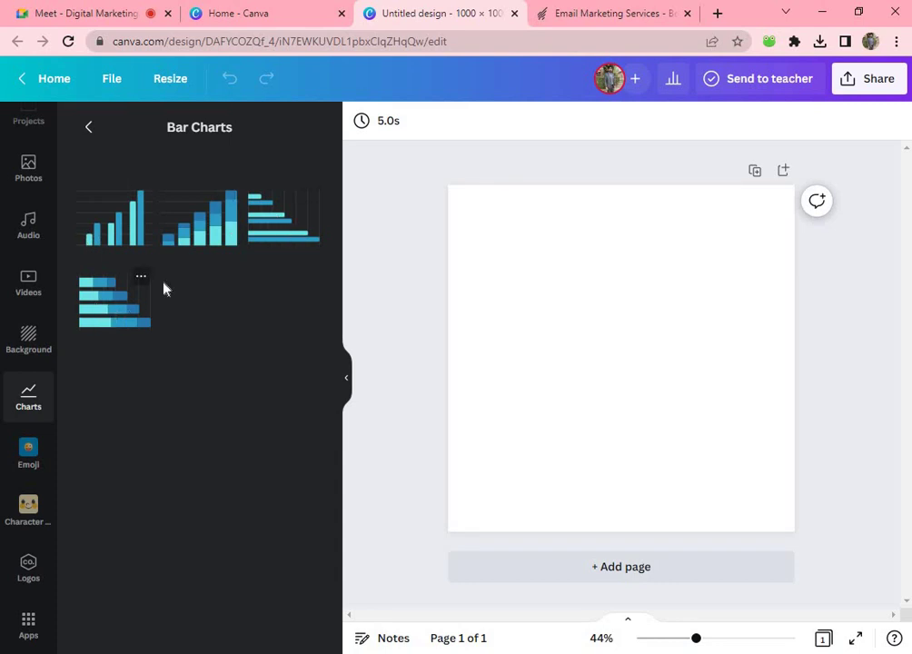
{"action": "left_click", "coordinate": [214, 232]}
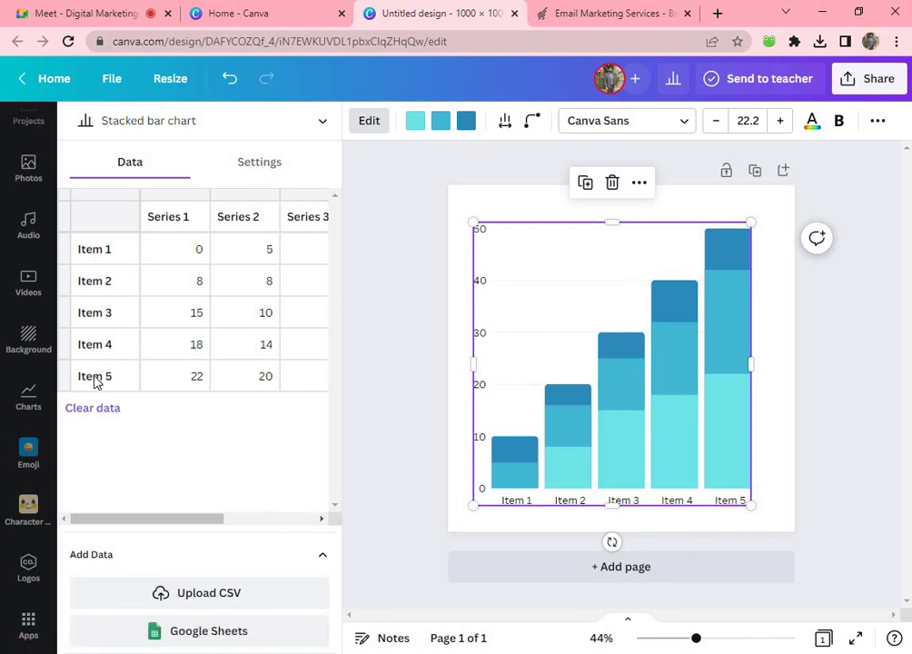
- Rename Item 1 in the chart data as Digital Marketing and shrink the chart to fit within the page
{"action": "left_click", "coordinate": [102, 262]}
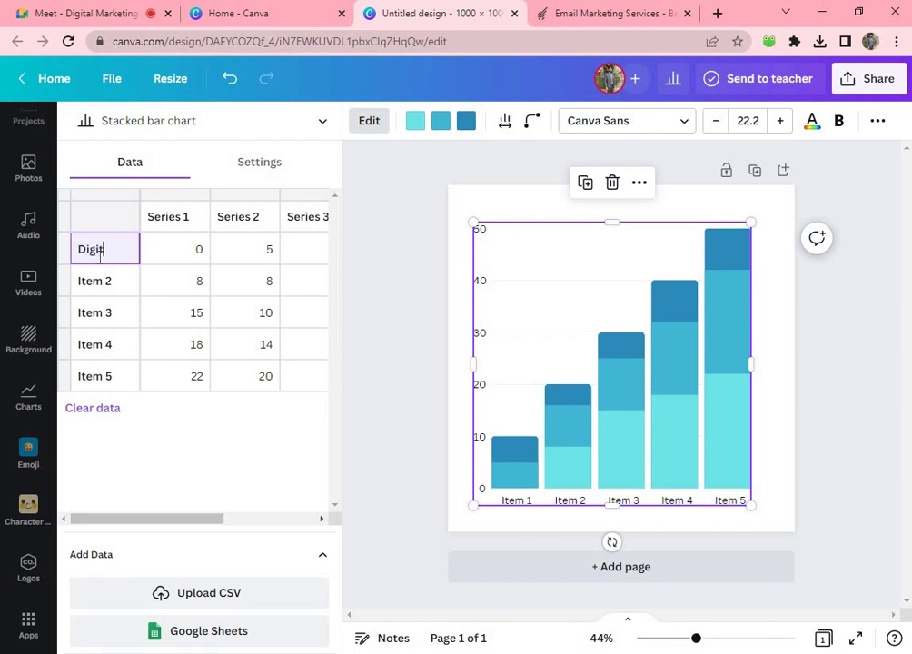
{"action": "type", "text": "Digital Market"}
{"action": "type", "text": "ing"}
{"action": "key", "text": "Return"}
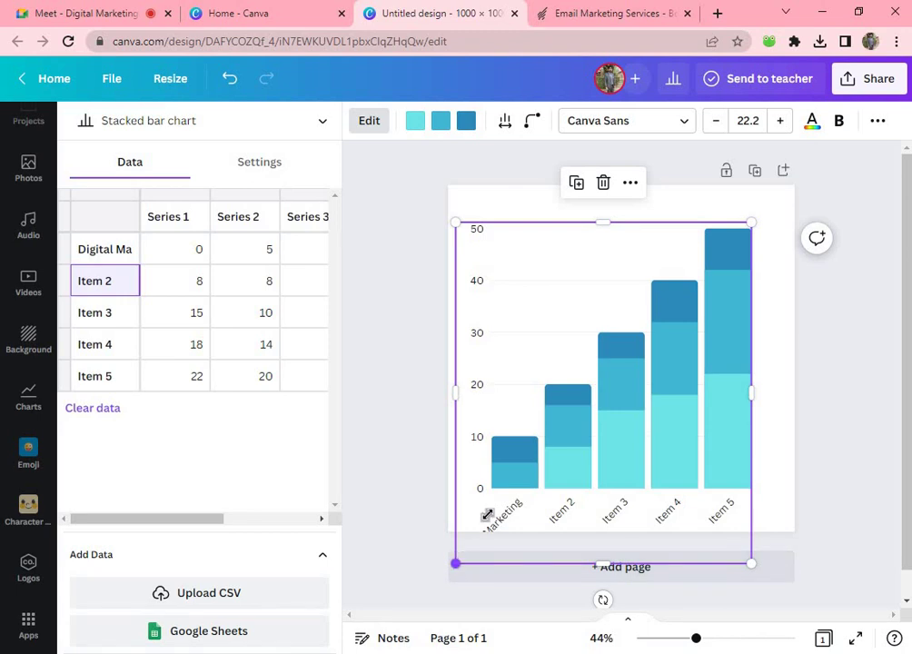
{"action": "left_click_drag", "start_coordinate": [456, 563], "coordinate": [514, 497]}
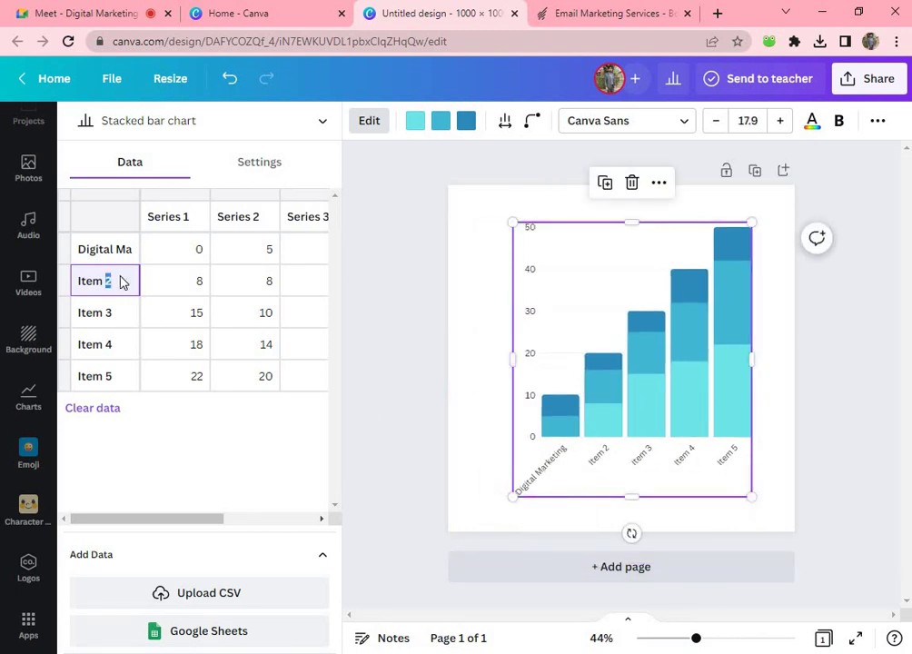
- Rename Item 2 in the chart data as Amazon
{"action": "triple_click", "coordinate": [122, 282]}
{"action": "type", "text": "Amazon"}
{"action": "left_click", "coordinate": [512, 442]}
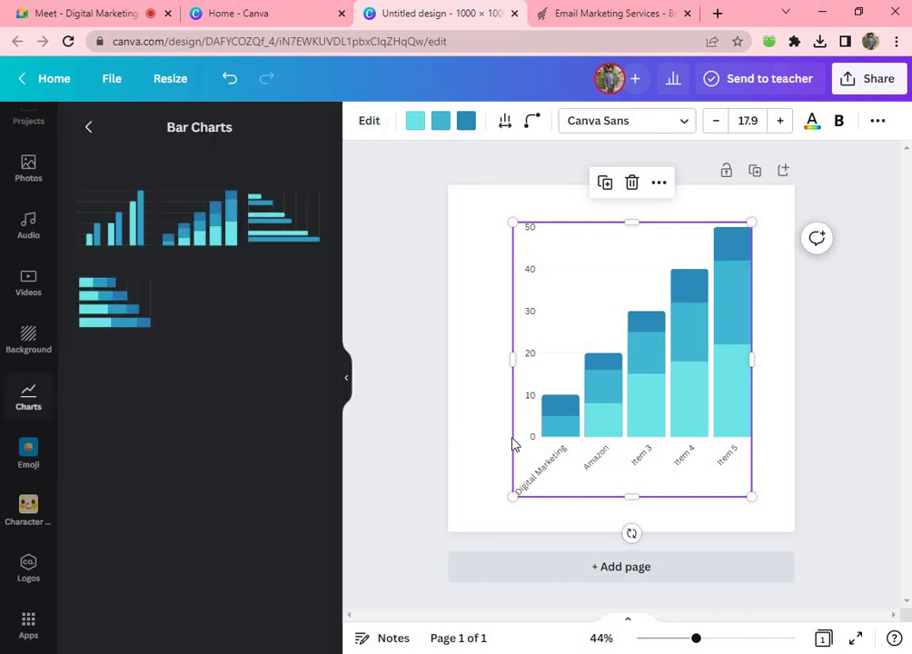
- Reopen the chart's data table, set Item 3's Series 1 value to 30 and select its Series 2 value
{"action": "left_click", "coordinate": [88, 127]}
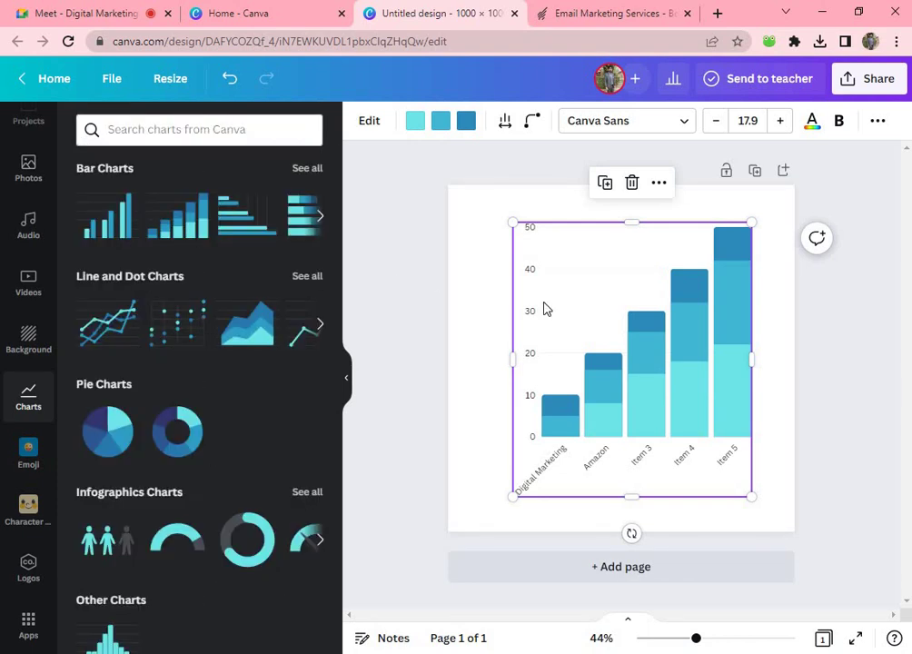
{"action": "left_click", "coordinate": [543, 307]}
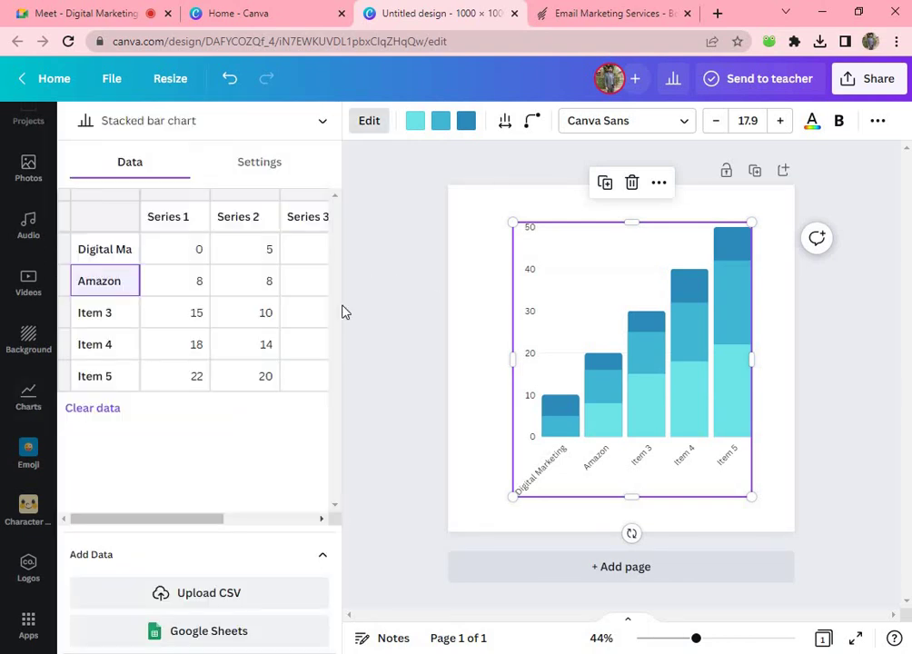
{"action": "left_click", "coordinate": [193, 257]}
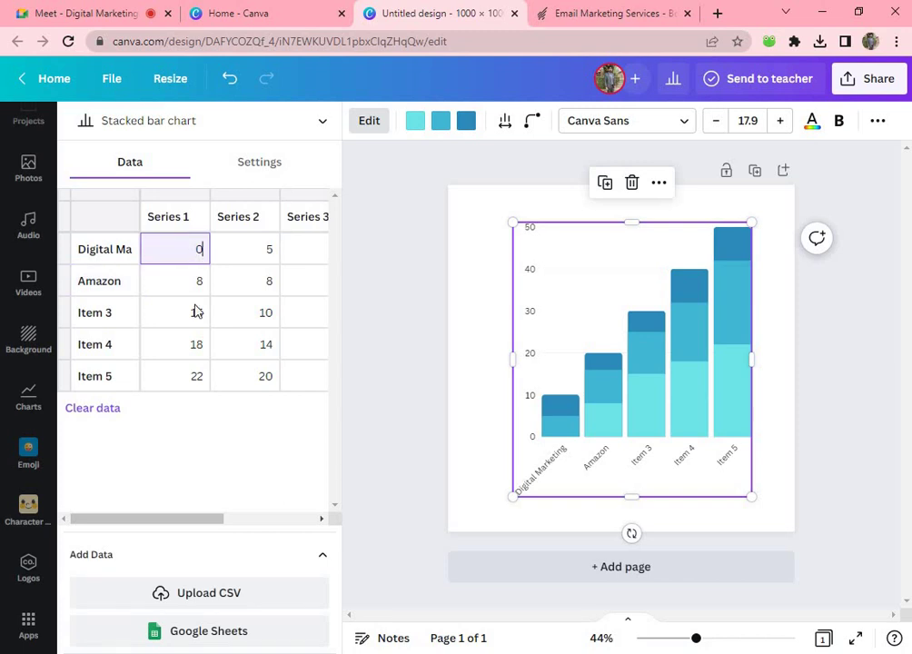
{"action": "left_click", "coordinate": [193, 324]}
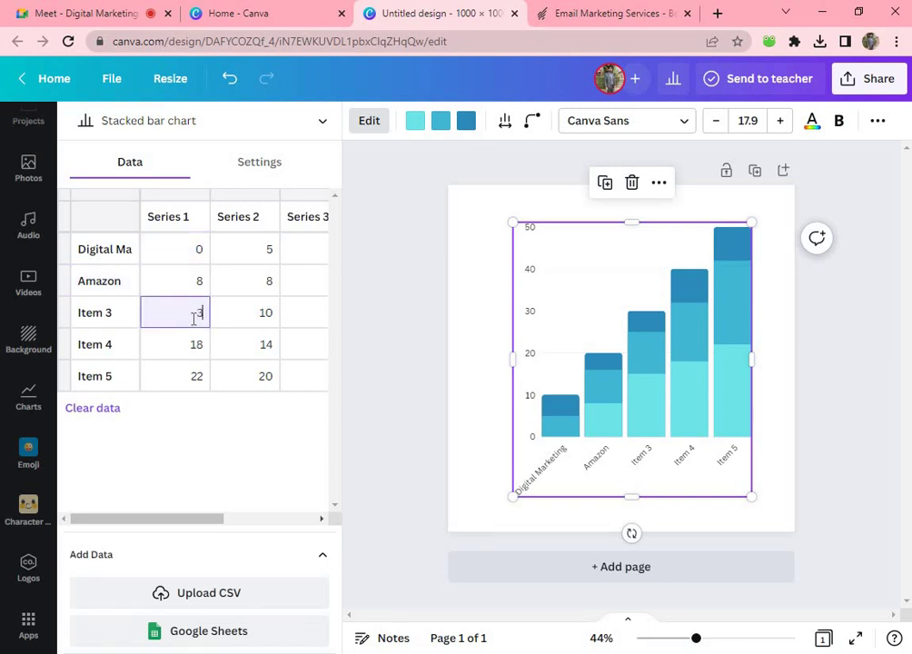
{"action": "key", "text": "Return"}
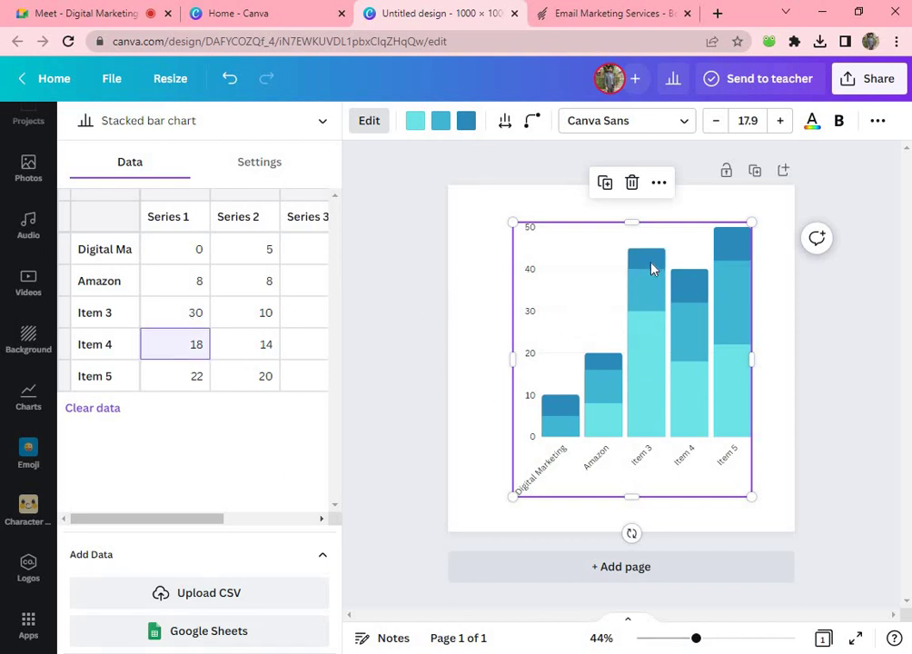
{"action": "left_click", "coordinate": [263, 318]}
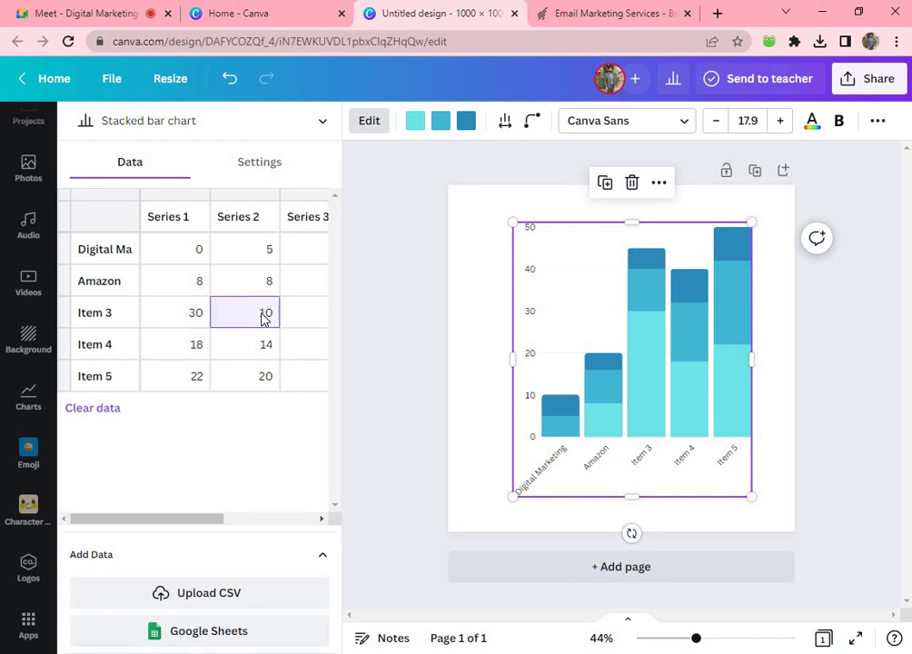